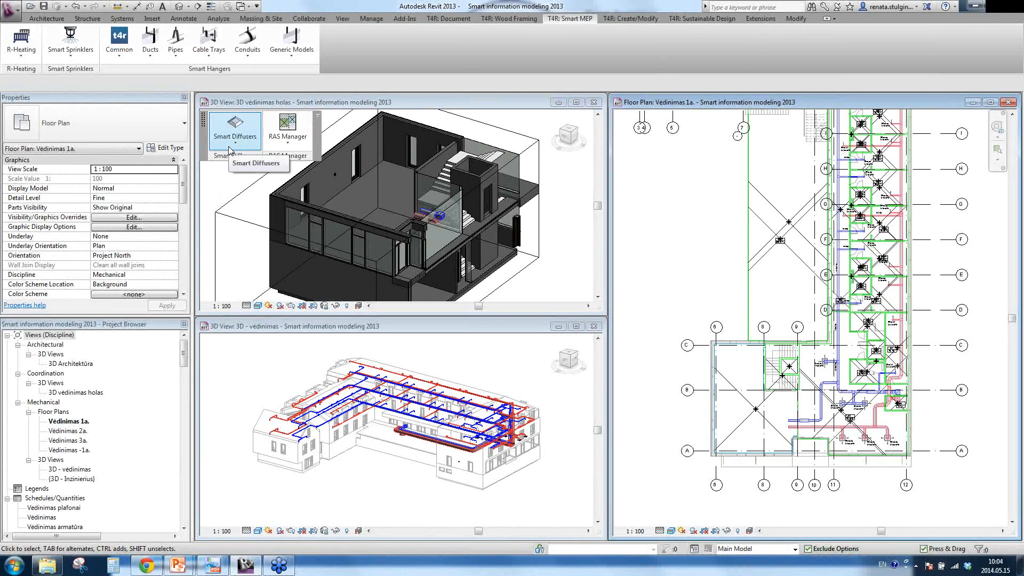
pyautogui.click(288, 147)
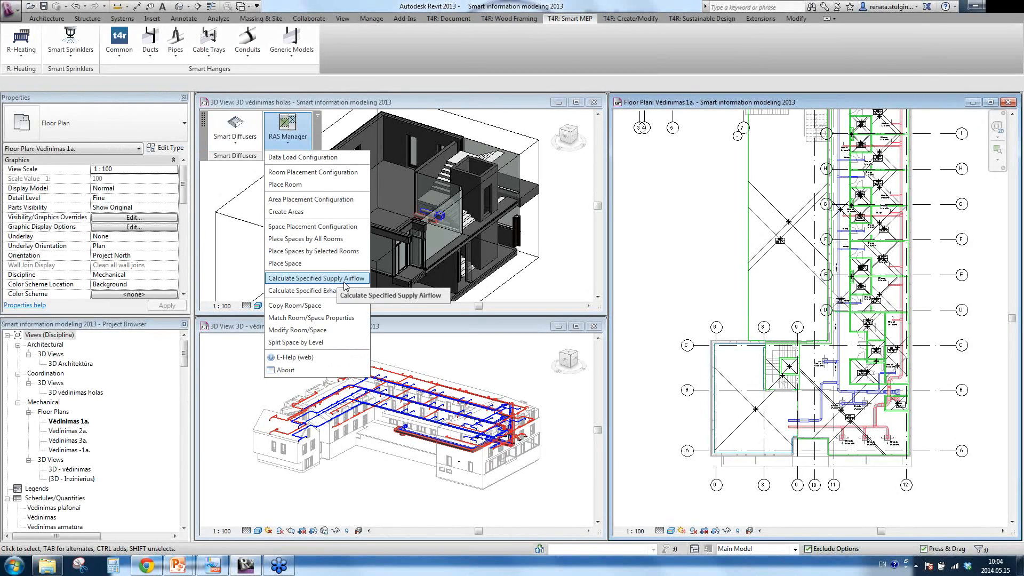
pyautogui.click(570, 288)
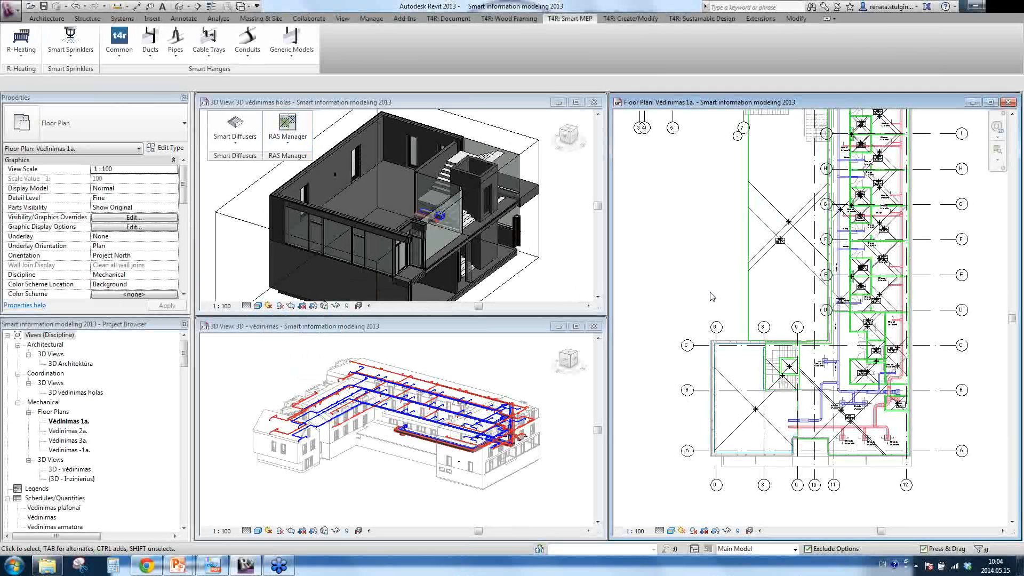
# Place a CRL-200-S air terminal from the Demo1-Data_Added Lindab supply diffuser family on the exterior wall along grid 6, between grids A and B
pyautogui.moveTo(699, 374); pyautogui.dragTo(696, 351, button='middle')
pyautogui.scroll(3, 704, 382)
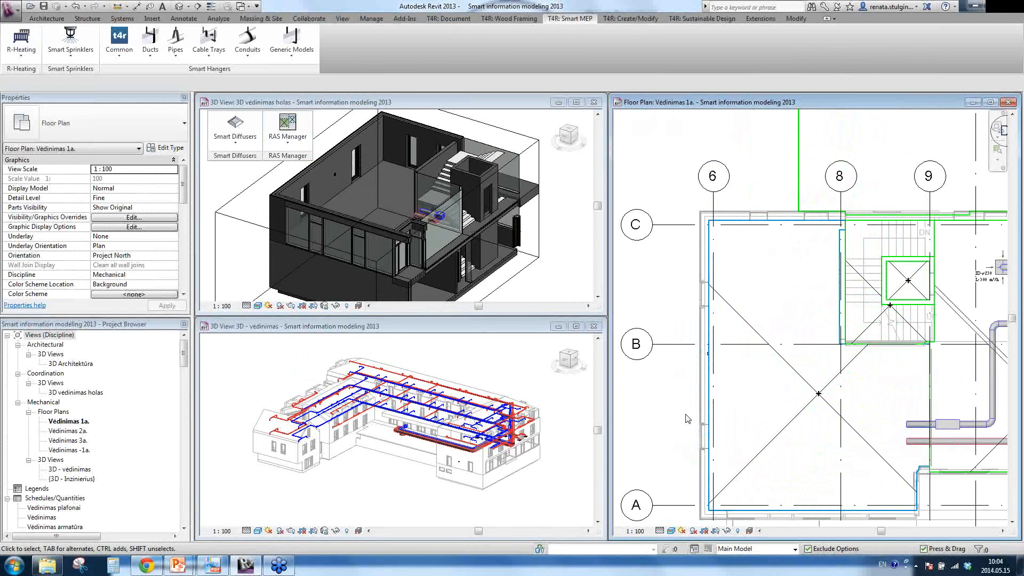
pyautogui.moveTo(184, 357); pyautogui.dragTo(184, 394)
pyautogui.scroll(2, 184, 395)
pyautogui.click(106, 388)
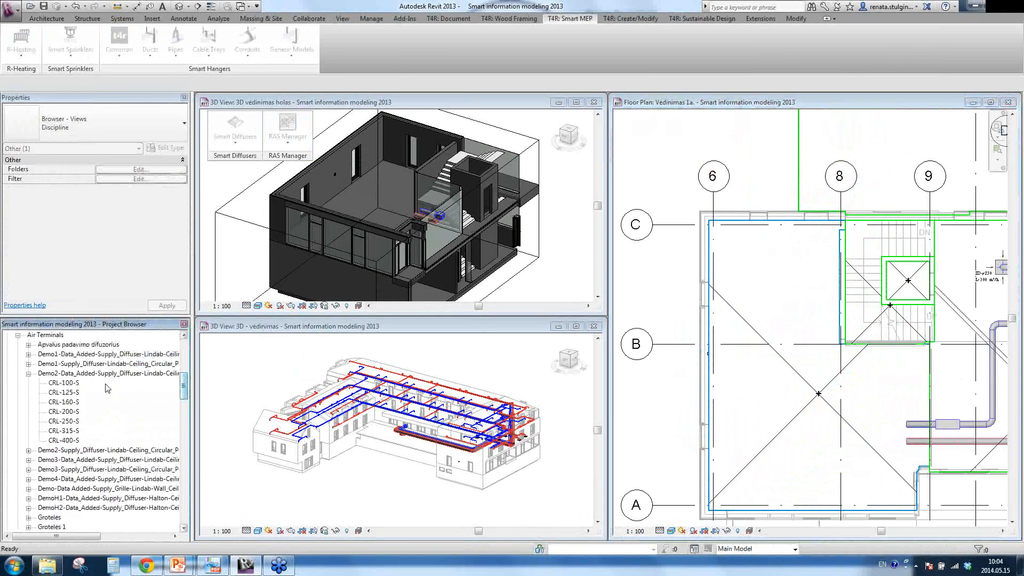
pyautogui.click(120, 353)
pyautogui.click(28, 353)
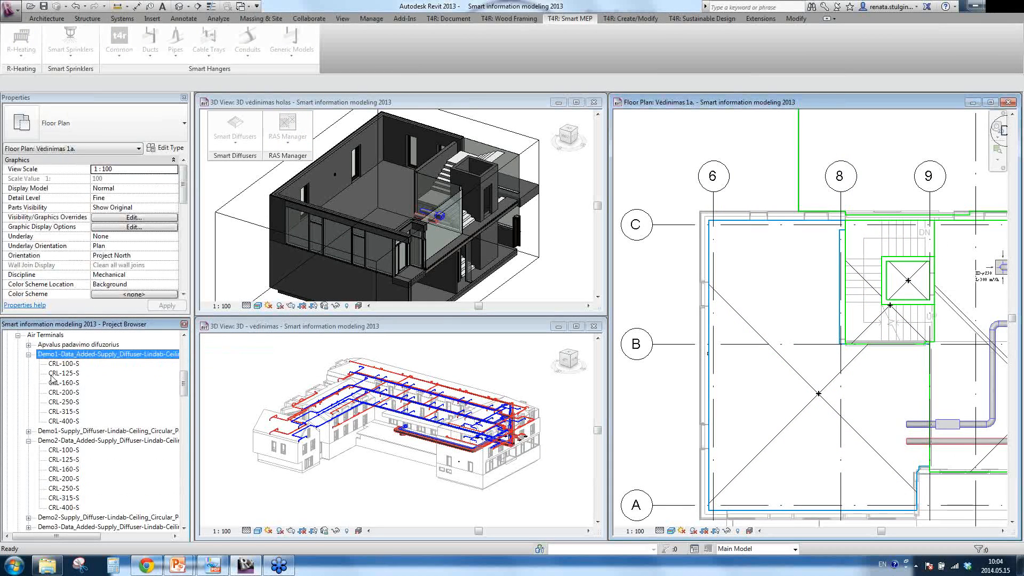
pyautogui.click(77, 393)
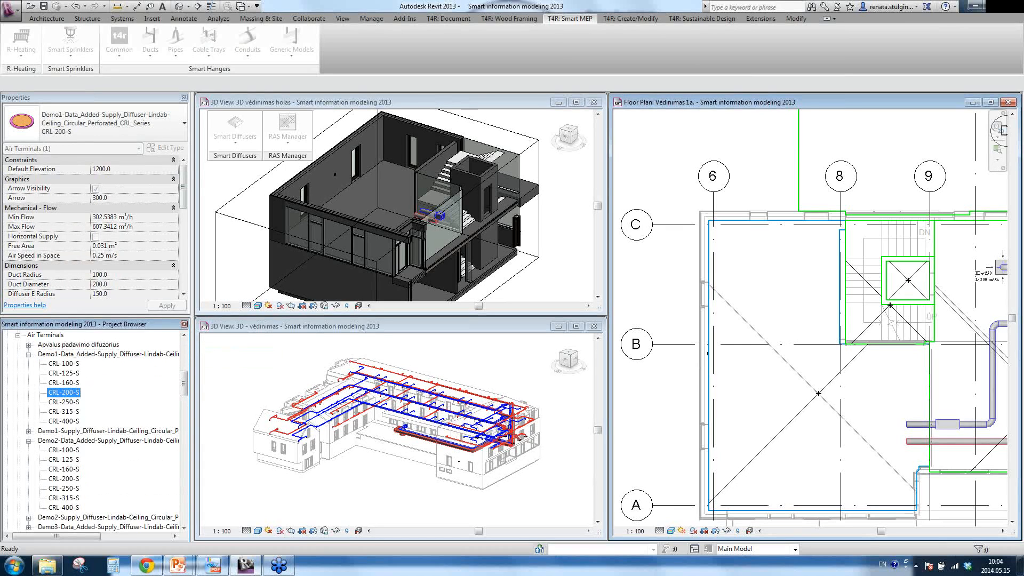
pyautogui.moveTo(76, 393); pyautogui.dragTo(682, 373)
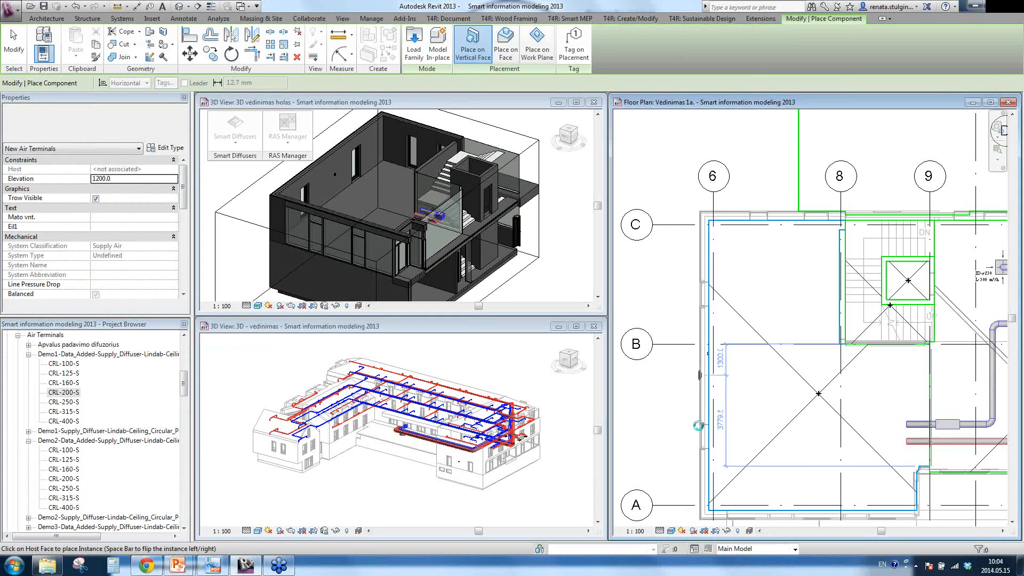
pyautogui.press('Escape')
pyautogui.scroll(4, 702, 380)
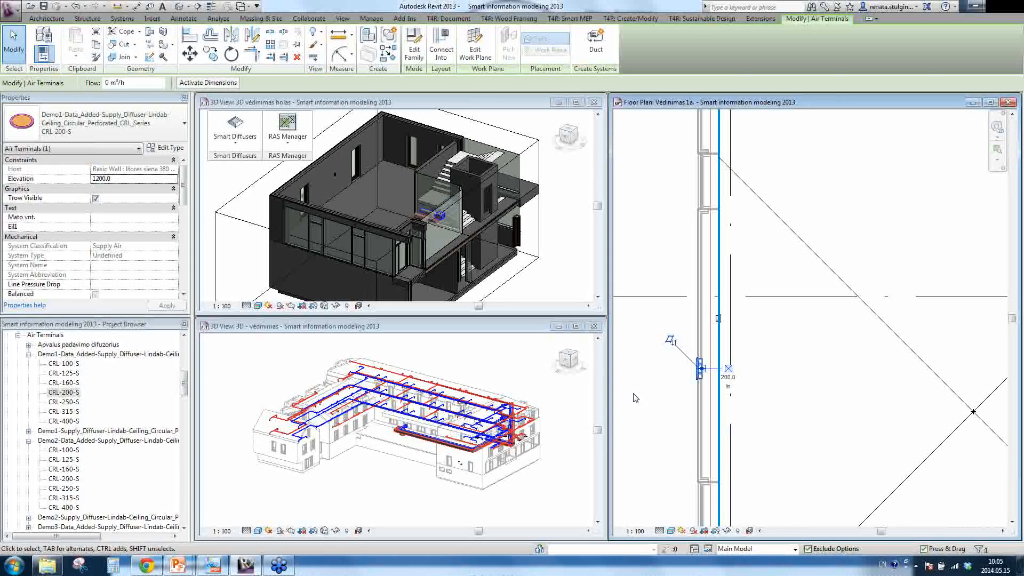
# Consult the CRL technical charts in the diffuser catalogue PDF and inspect the placed air terminal's flow and pressure drop properties in Revit
pyautogui.click(213, 566)
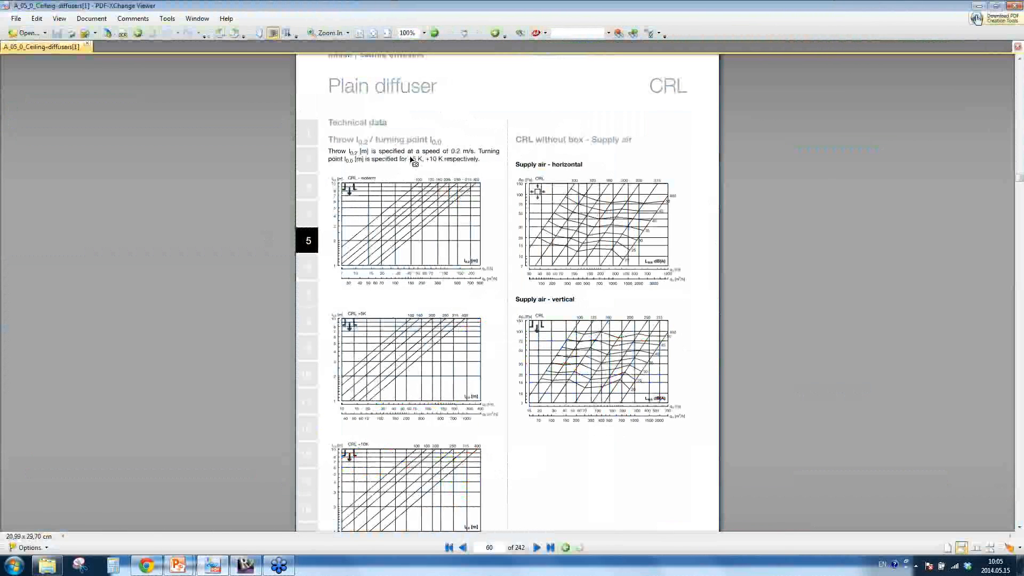
pyautogui.click(246, 565)
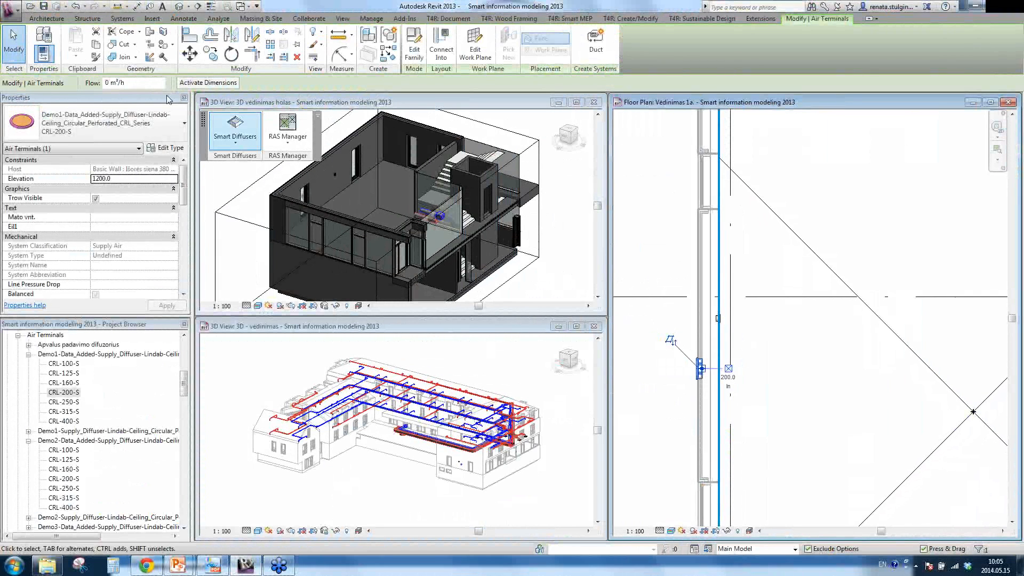
pyautogui.click(128, 83)
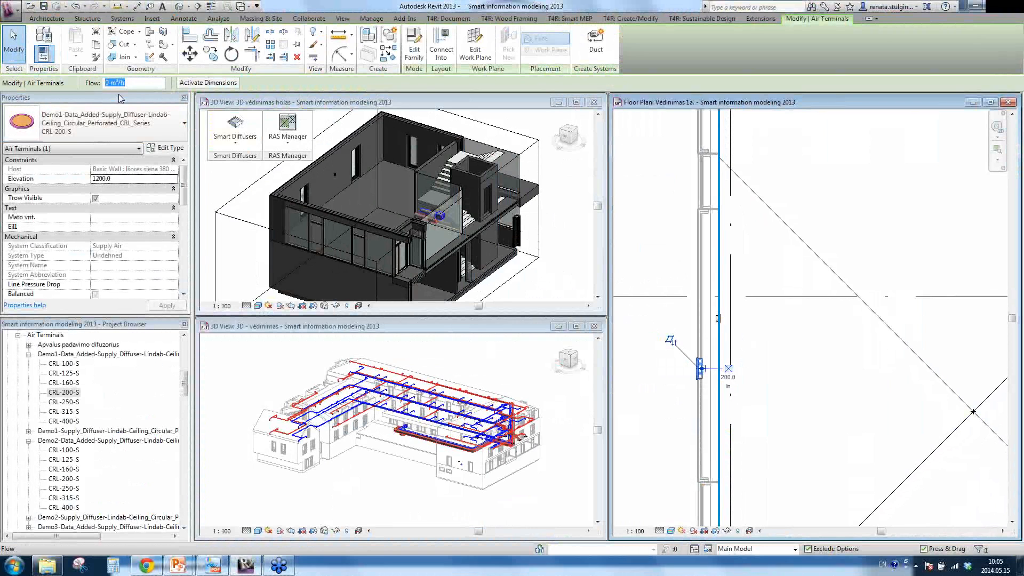
pyautogui.moveTo(182, 193); pyautogui.dragTo(183, 231)
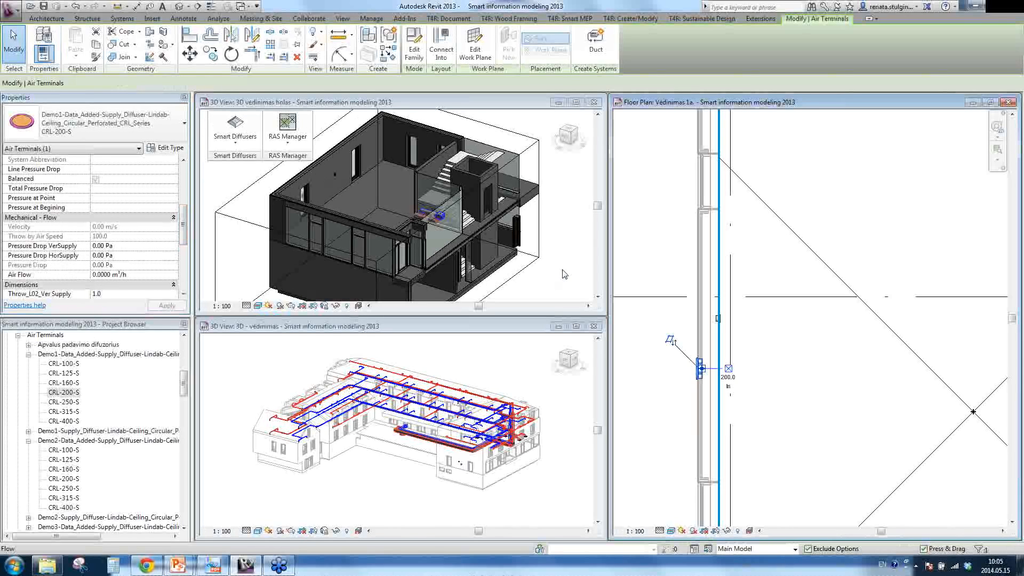
# Start Add Engineering Data to Family for the placed CRL-200-S diffuser and check the CRL charts in the catalogue PDF
pyautogui.click(238, 147)
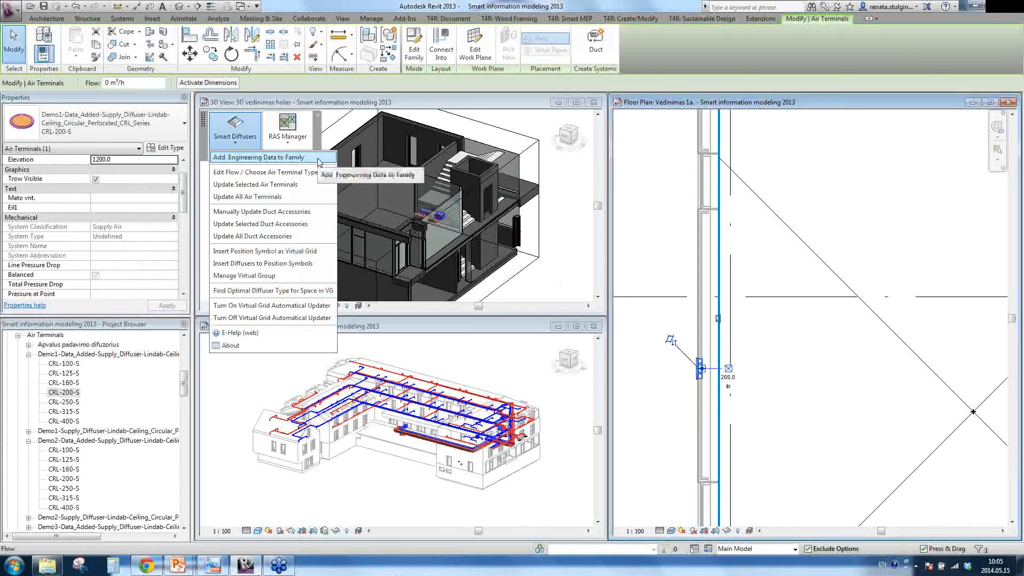
pyautogui.click(298, 157)
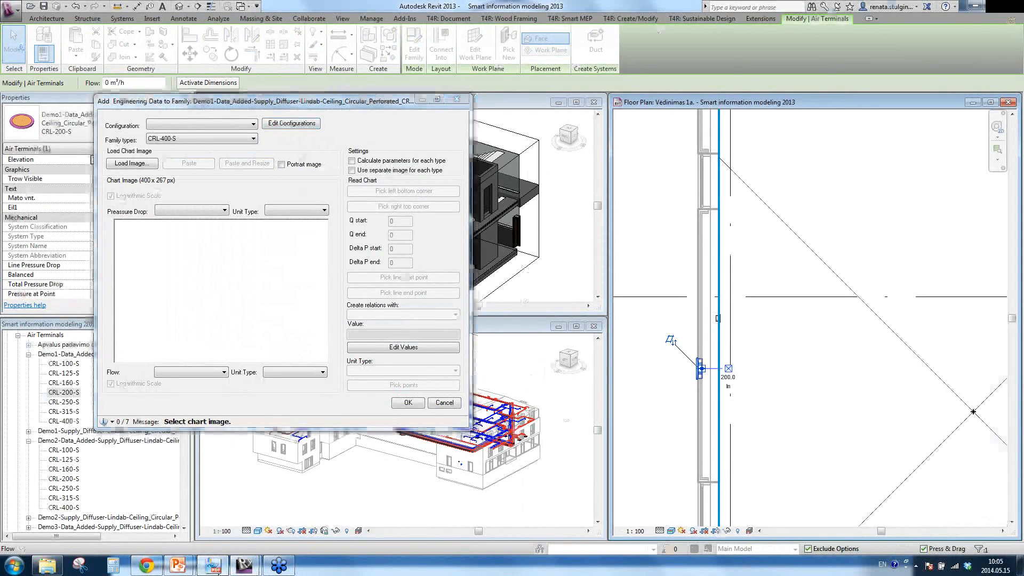
pyautogui.click(223, 561)
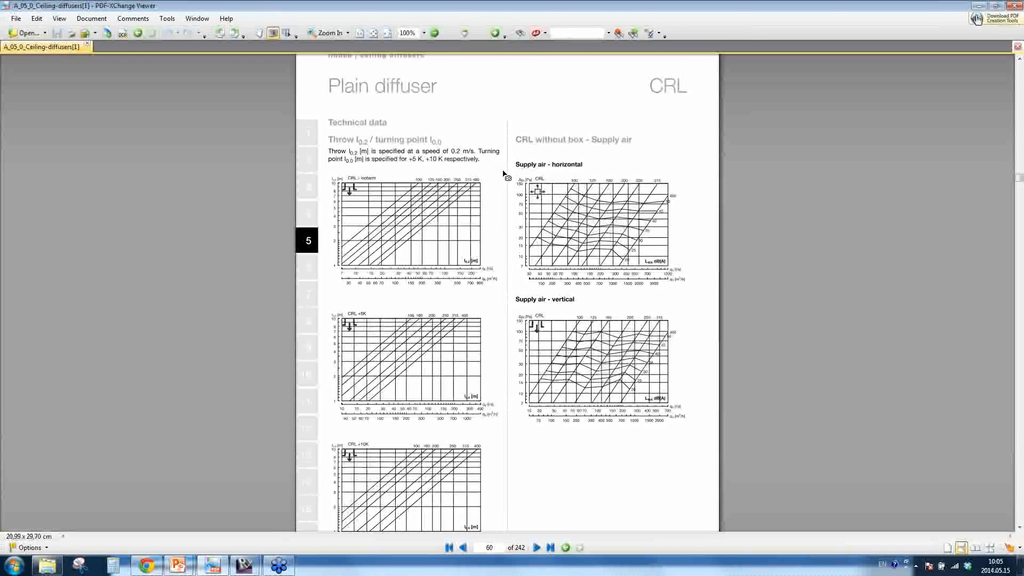
pyautogui.moveTo(254, 571)
pyautogui.click(282, 516)
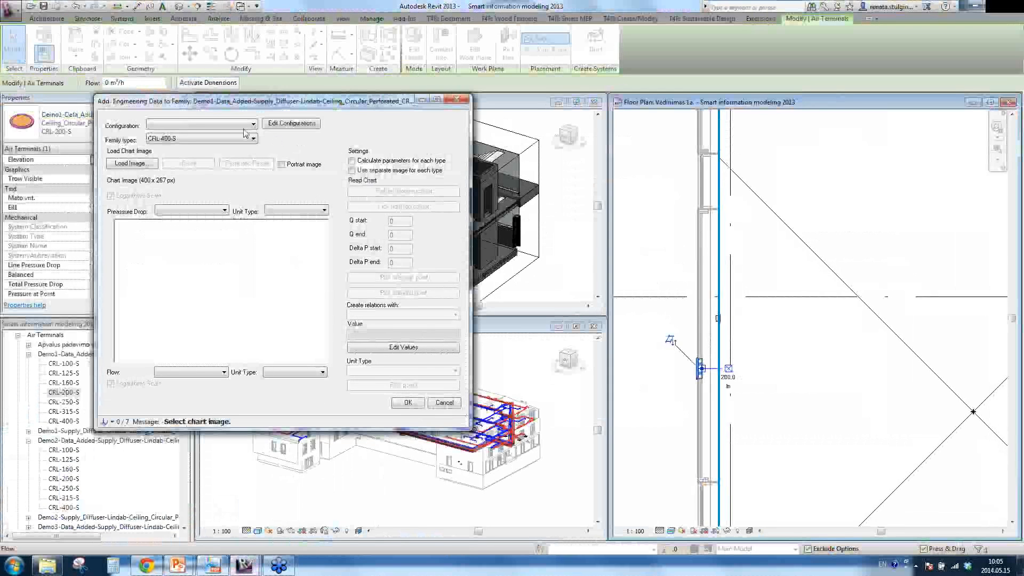
# Create a configuration named Pressure Drop with the relation Pressure = f(Airflow & Type Dimension)
pyautogui.click(275, 129)
pyautogui.click(112, 99)
pyautogui.press('BackSpace')
pyautogui.press('BackSpace')
pyautogui.press('BackSpace')
pyautogui.press('BackSpace')
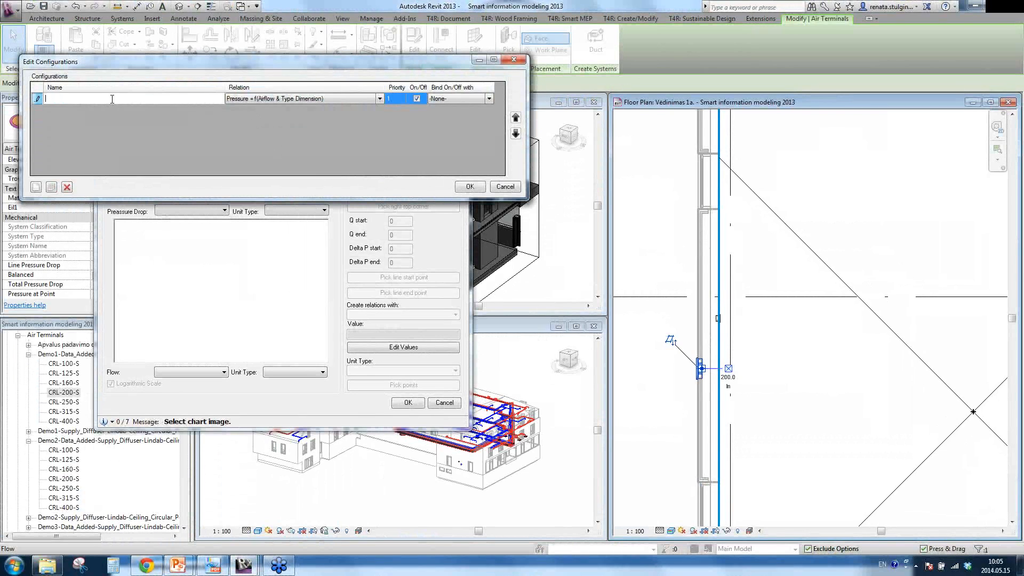
pyautogui.write('Pressure Drop')
pyautogui.click(299, 100)
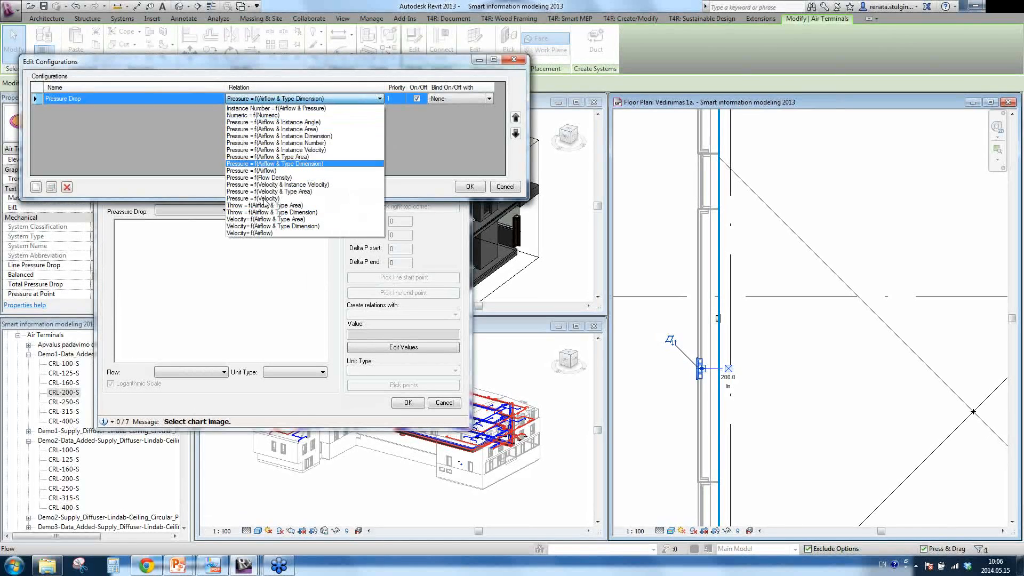
pyautogui.click(187, 131)
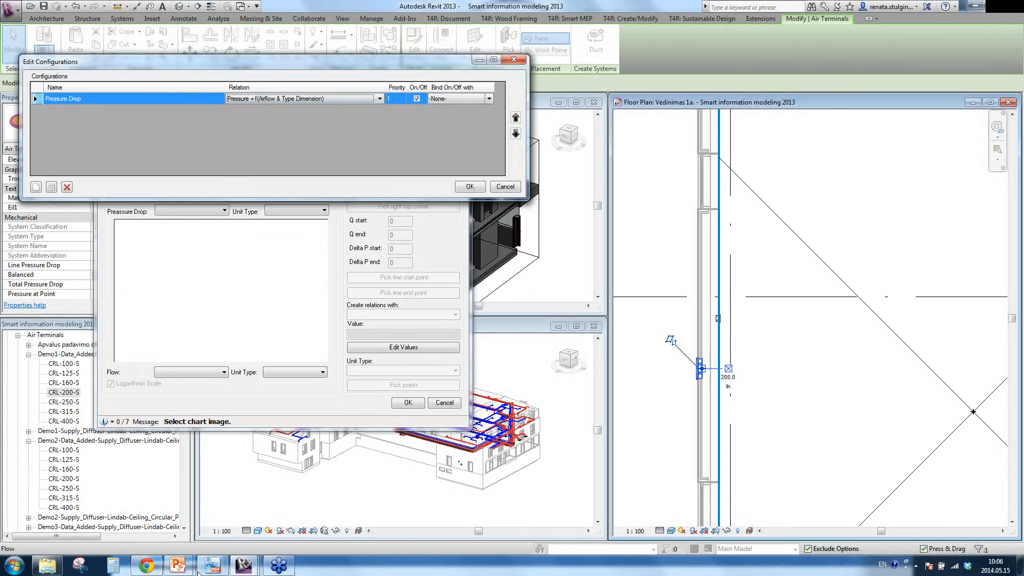
# Check the CRL supply air charts in the catalogue PDF and return to the configuration list in Revit
pyautogui.click(212, 565)
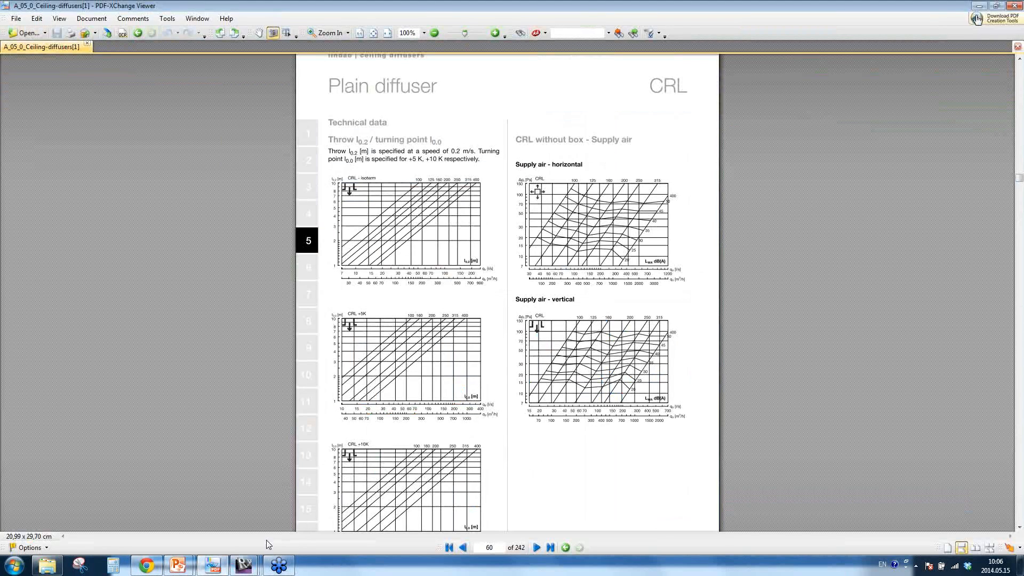
pyautogui.moveTo(244, 566)
pyautogui.click(250, 521)
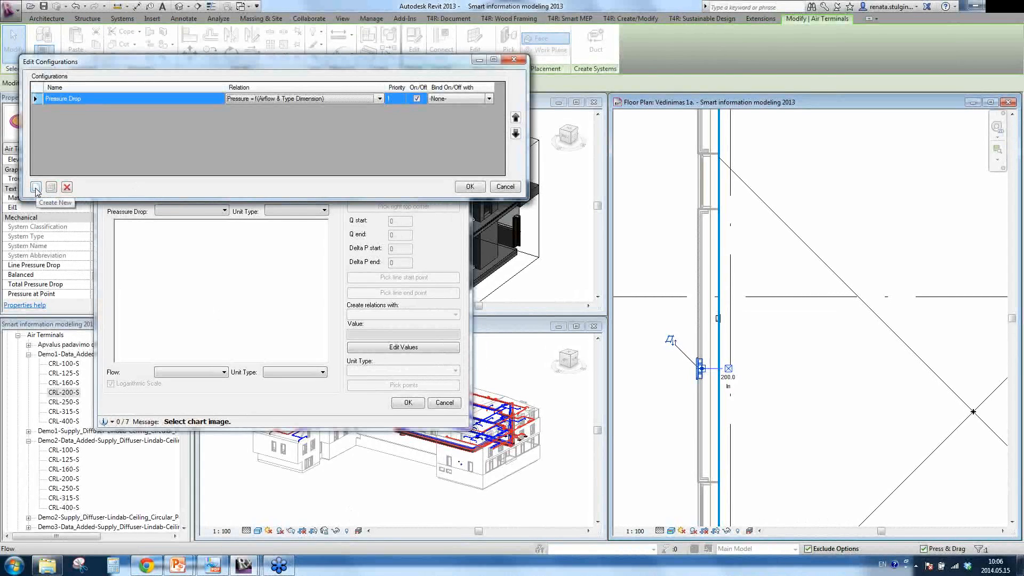
# Try out a second configuration named Throw, review its relation options, and delete it
pyautogui.click(36, 187)
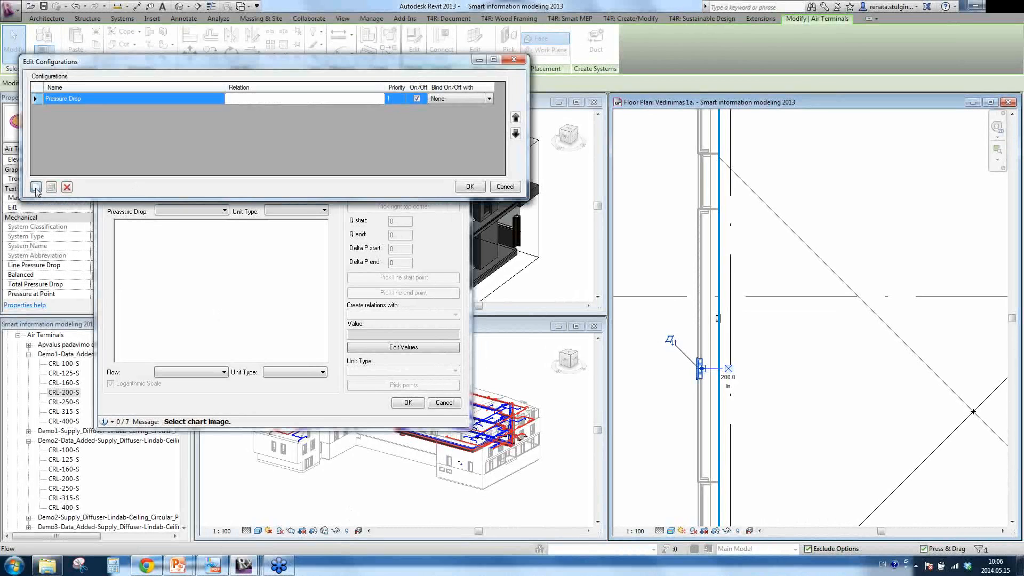
pyautogui.click(165, 110)
pyautogui.write('Throw')
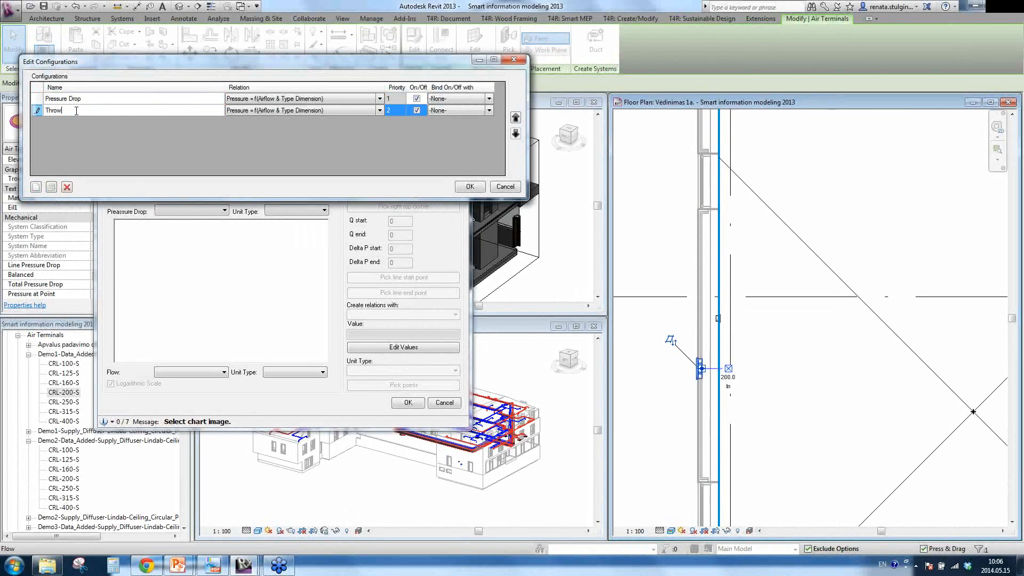
pyautogui.click(379, 111)
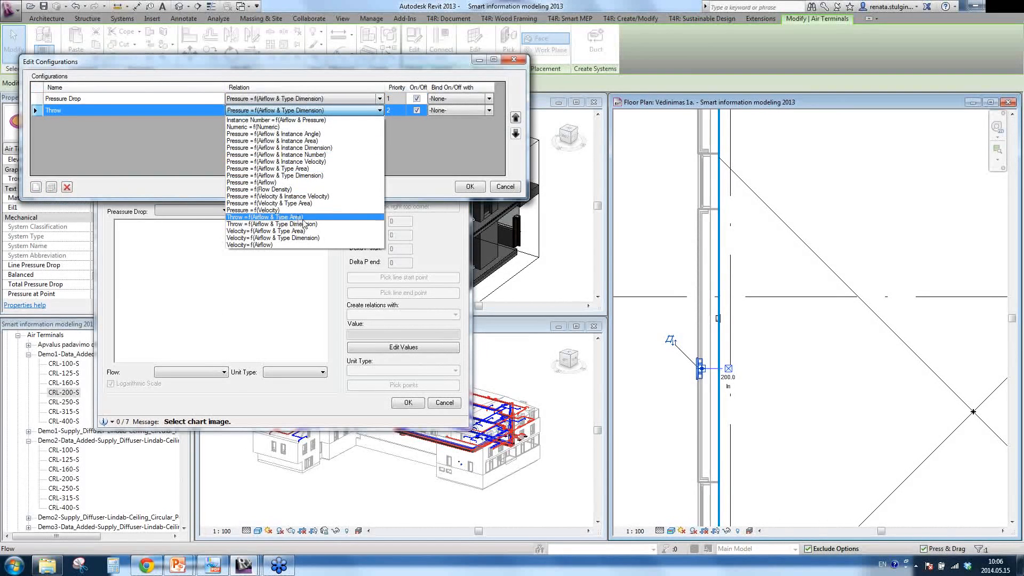
pyautogui.click(275, 175)
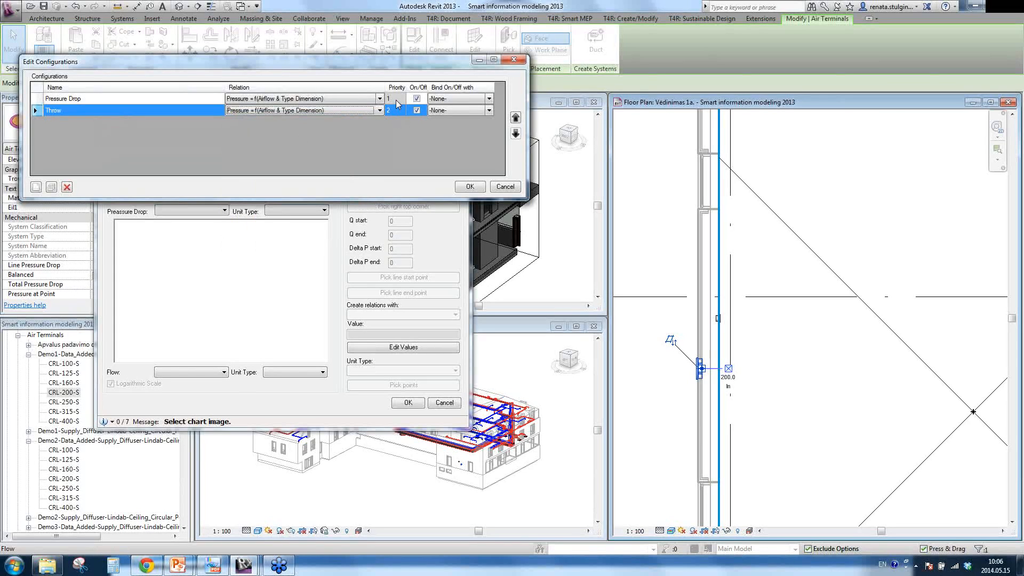
pyautogui.click(395, 100)
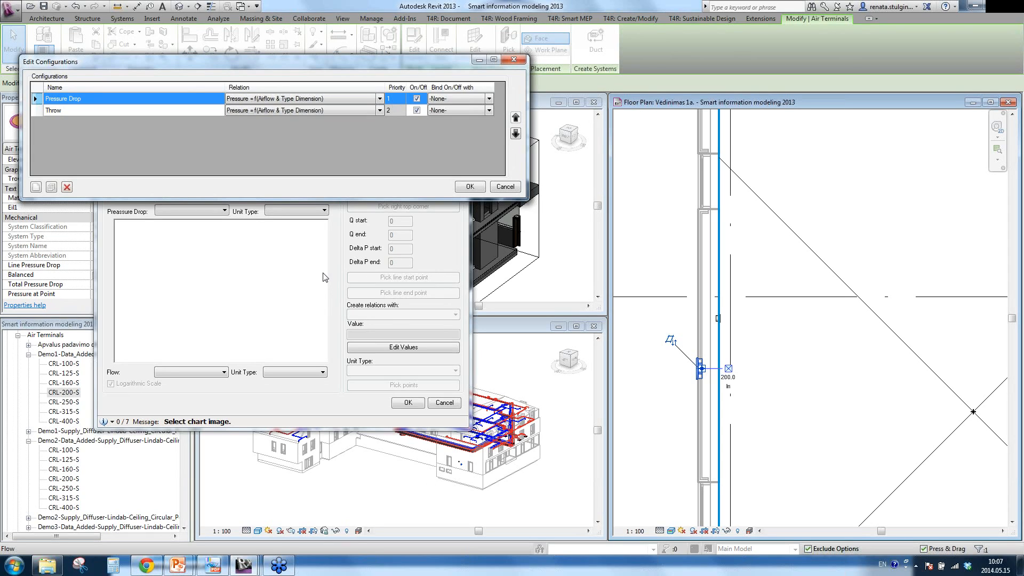
pyautogui.click(34, 111)
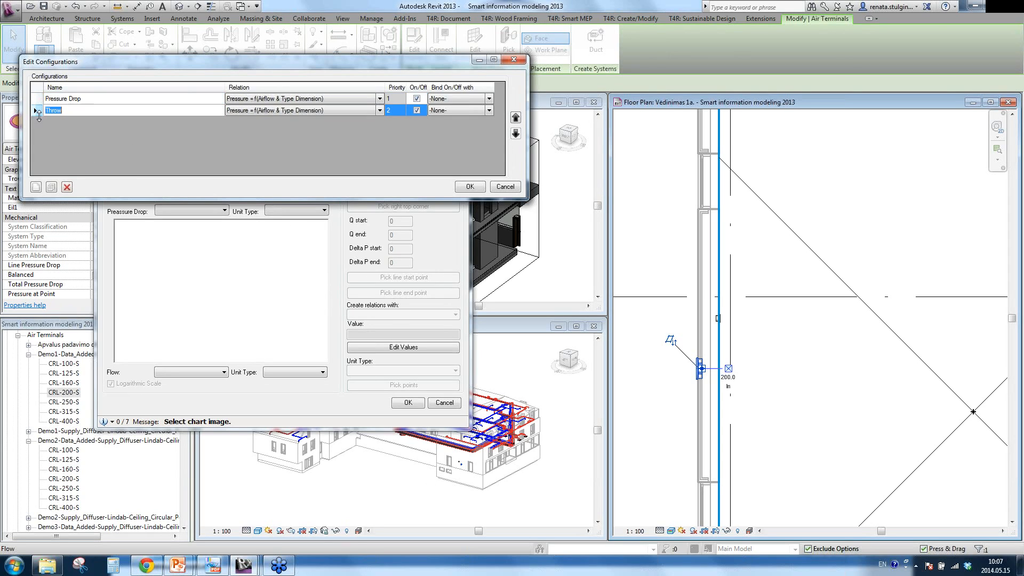
pyautogui.click(67, 187)
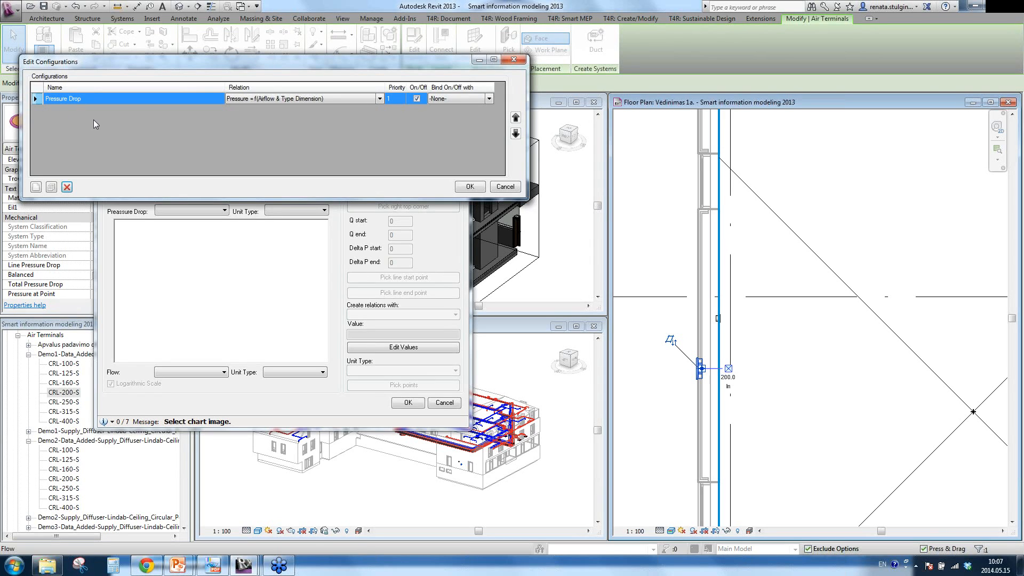
# Accept the configuration list, keeping Pascals as the pressure unit and Liters per second as the airflow unit
pyautogui.click(470, 187)
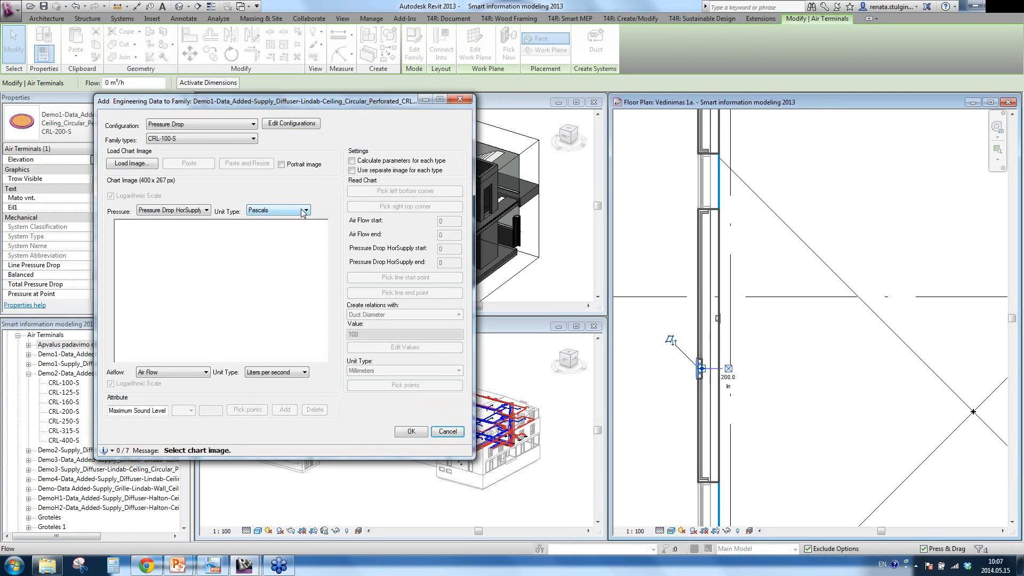
pyautogui.click(305, 210)
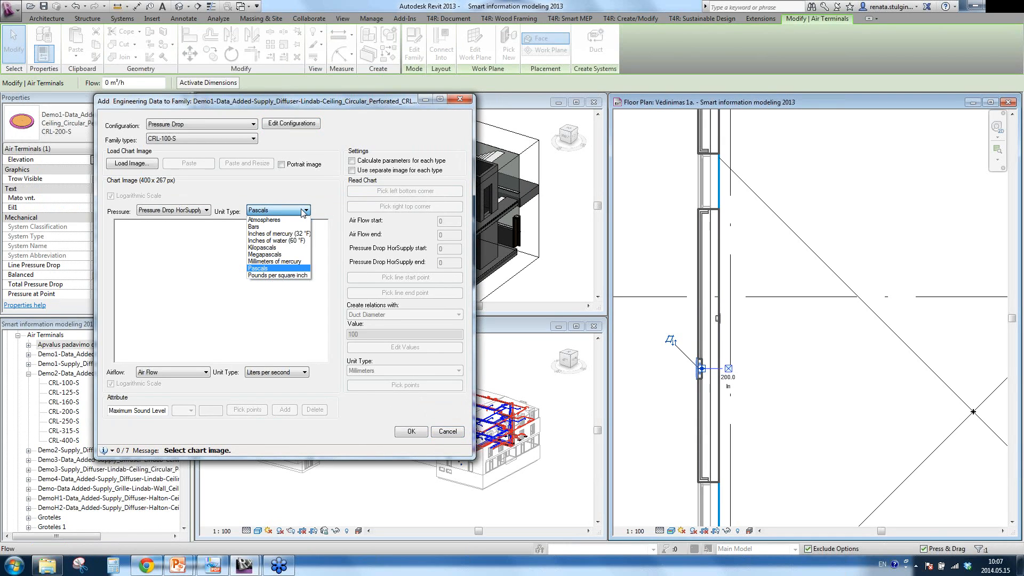
pyautogui.click(304, 211)
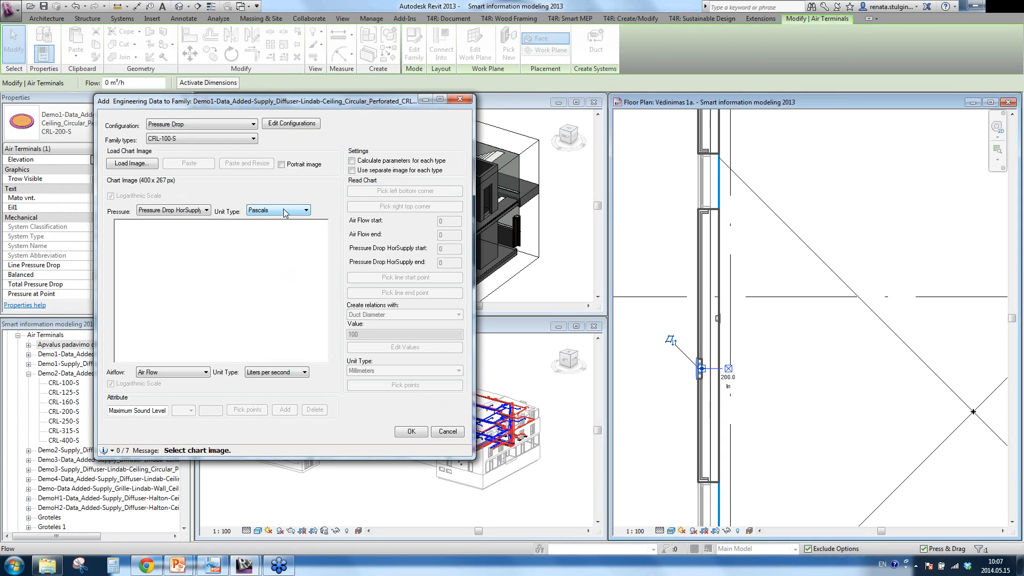
pyautogui.moveTo(218, 567)
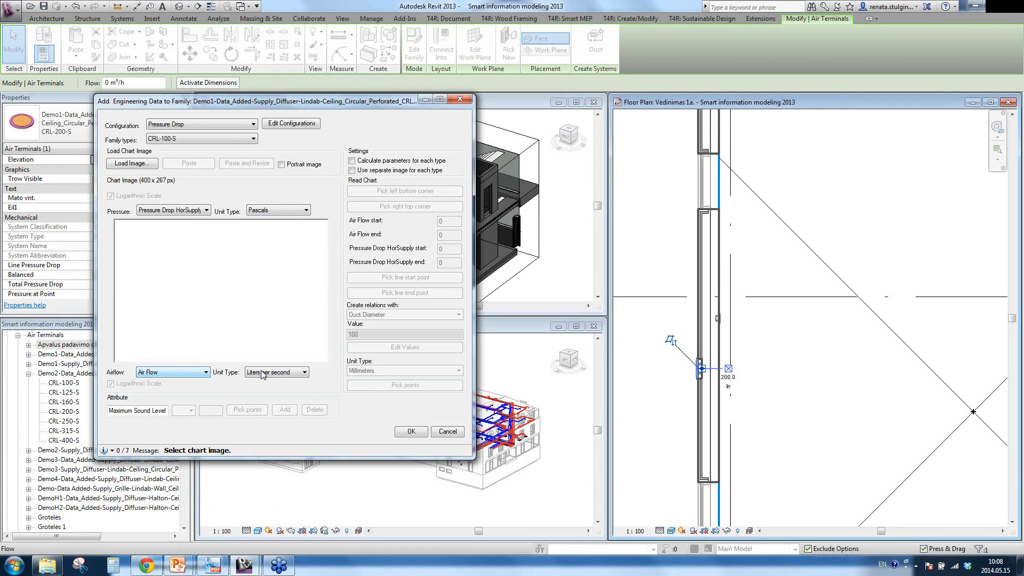
pyautogui.click(288, 373)
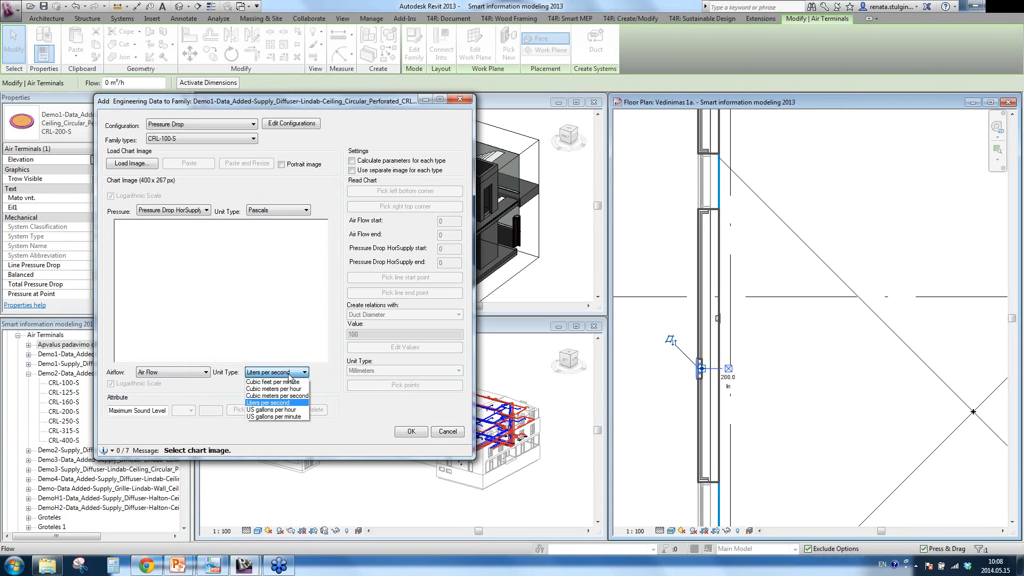
pyautogui.click(332, 385)
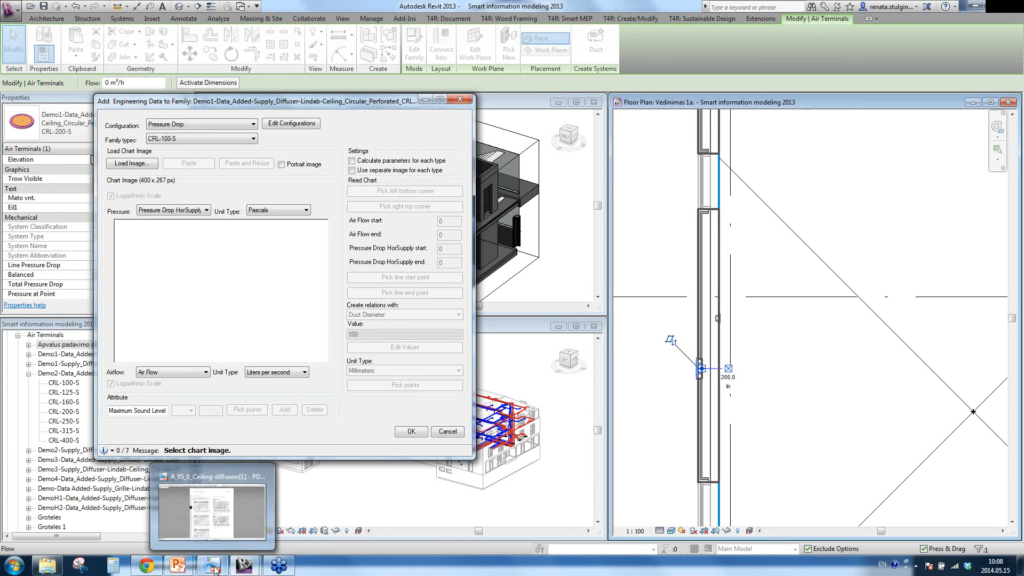
# Copy the CRL supply air horizontal chart from the catalogue PDF and paste it resized as the chart image in Revit
pyautogui.click(218, 516)
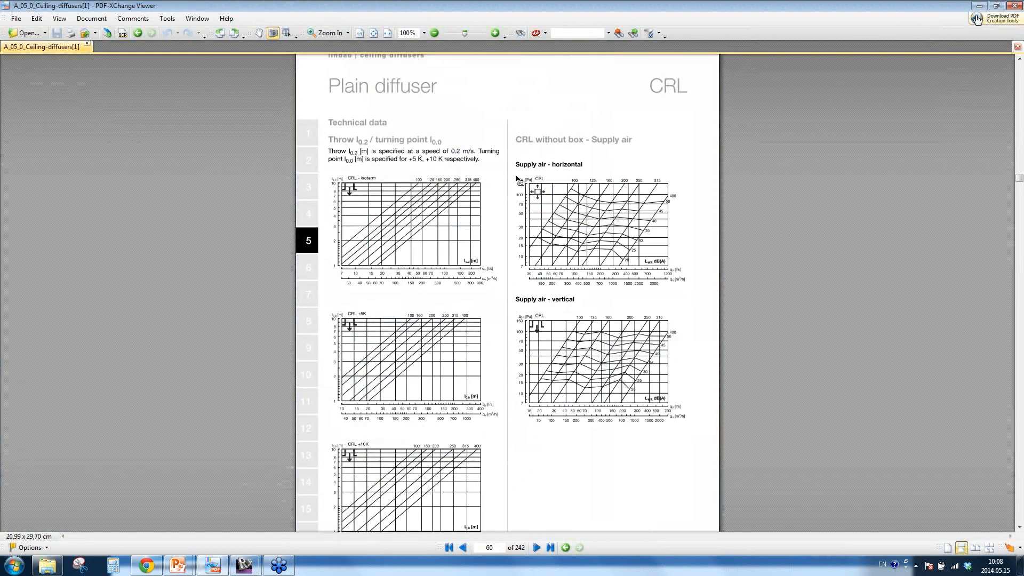
pyautogui.moveTo(515, 177); pyautogui.dragTo(688, 288)
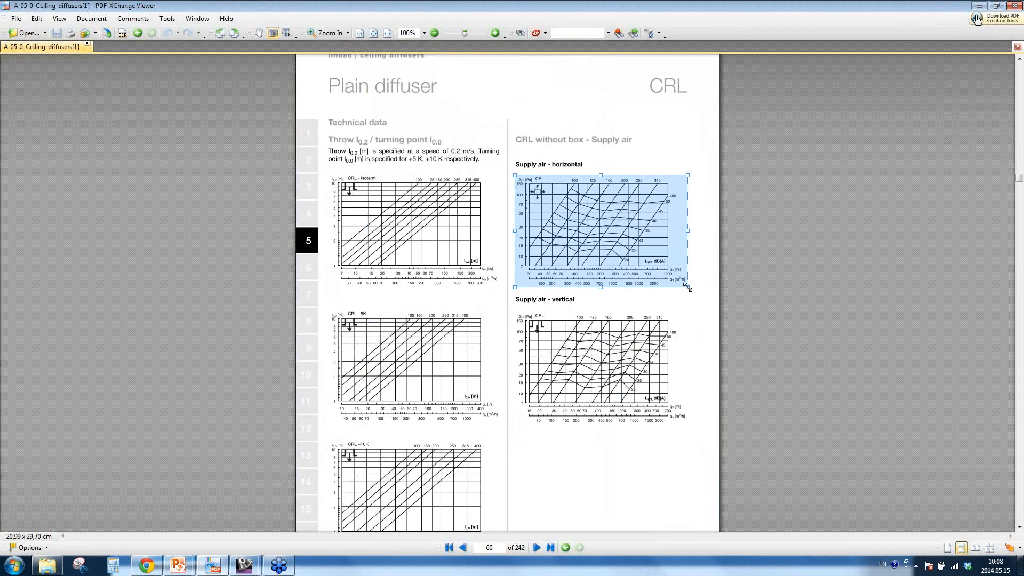
pyautogui.moveTo(251, 566)
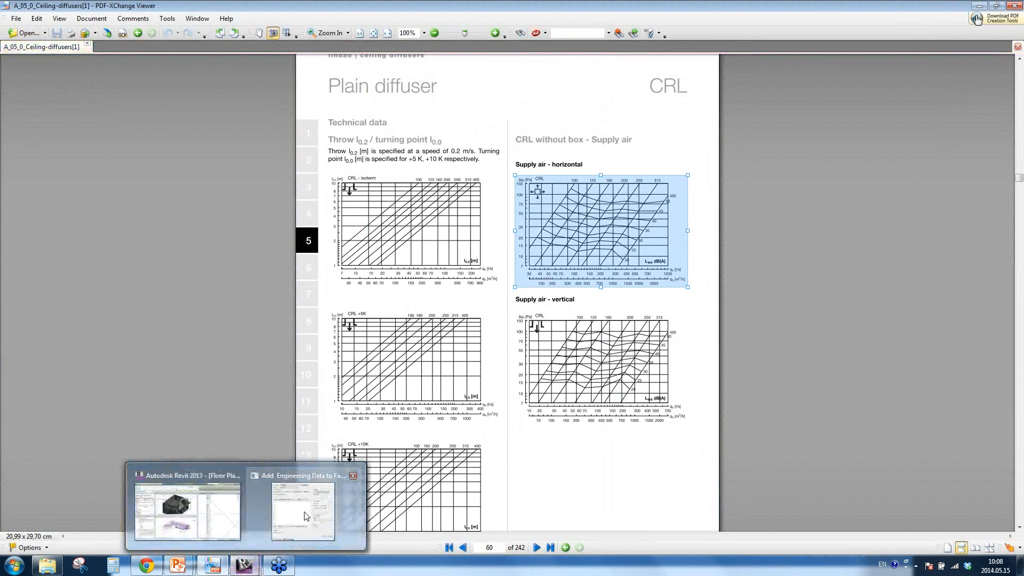
pyautogui.click(285, 534)
pyautogui.moveTo(212, 101); pyautogui.dragTo(430, 120)
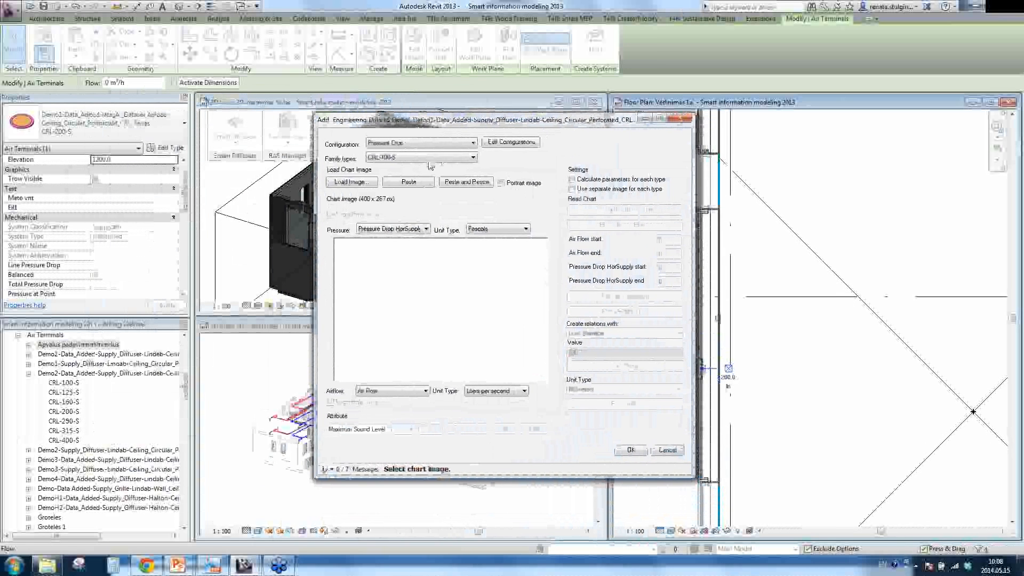
pyautogui.click(411, 185)
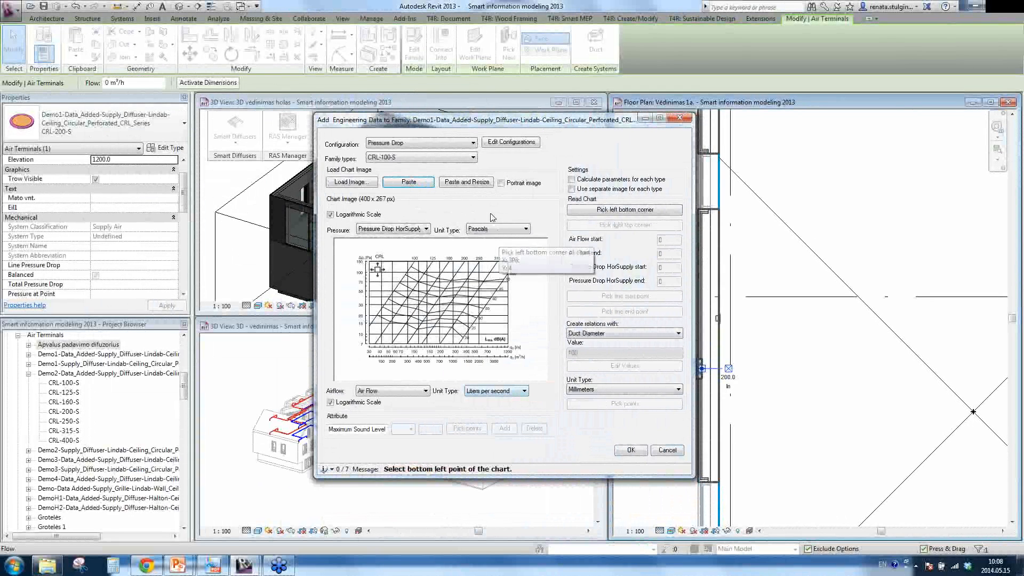
pyautogui.click(476, 184)
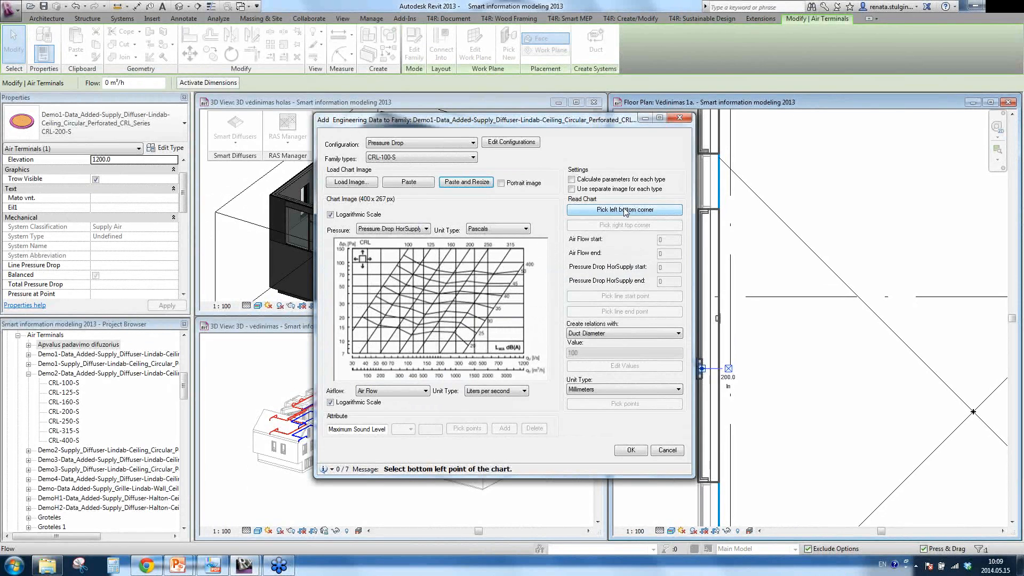
# Calibrate the chart image by picking the bottom-left and top-right corners of its grid
pyautogui.click(664, 211)
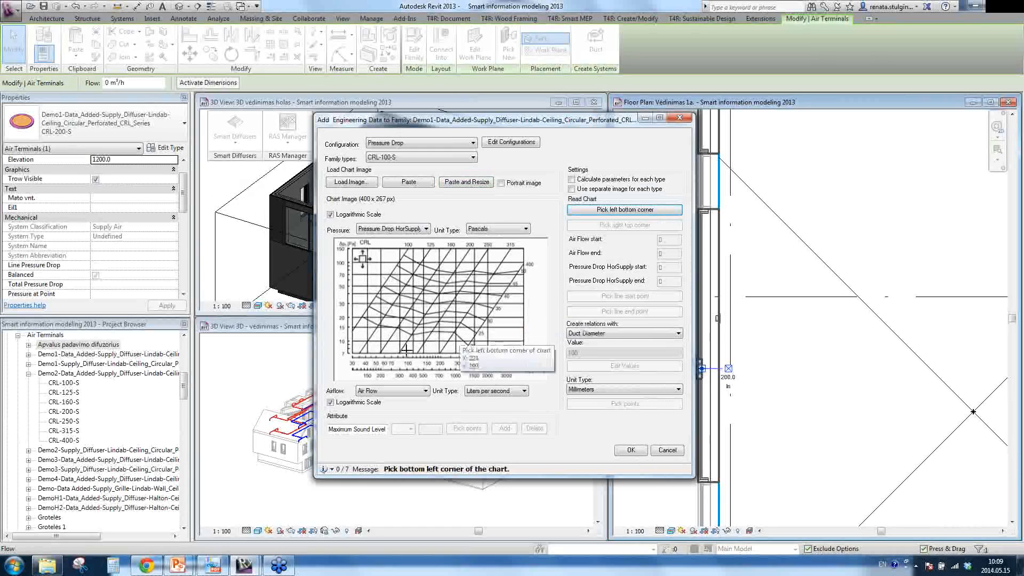
pyautogui.click(352, 355)
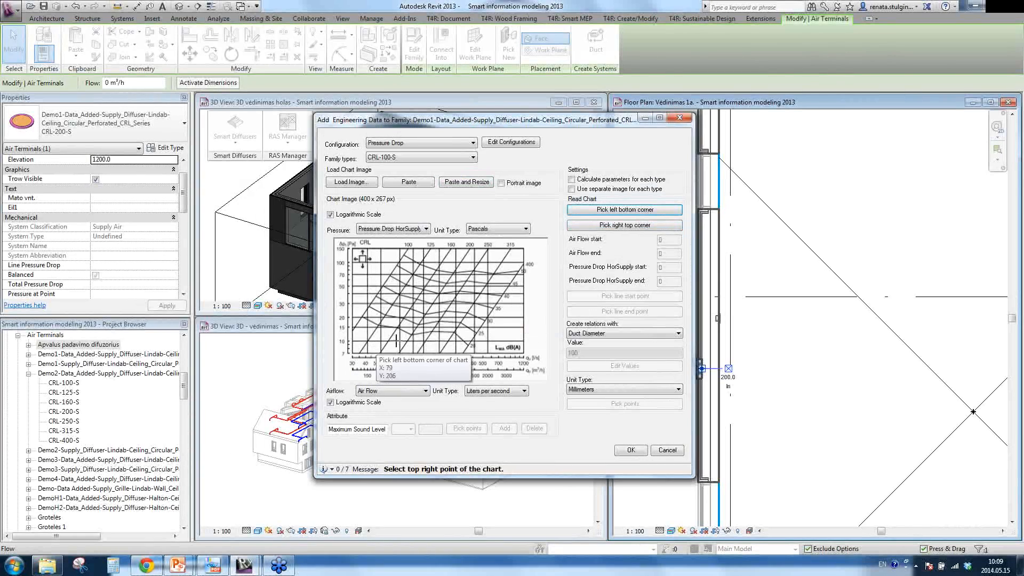
pyautogui.click(639, 225)
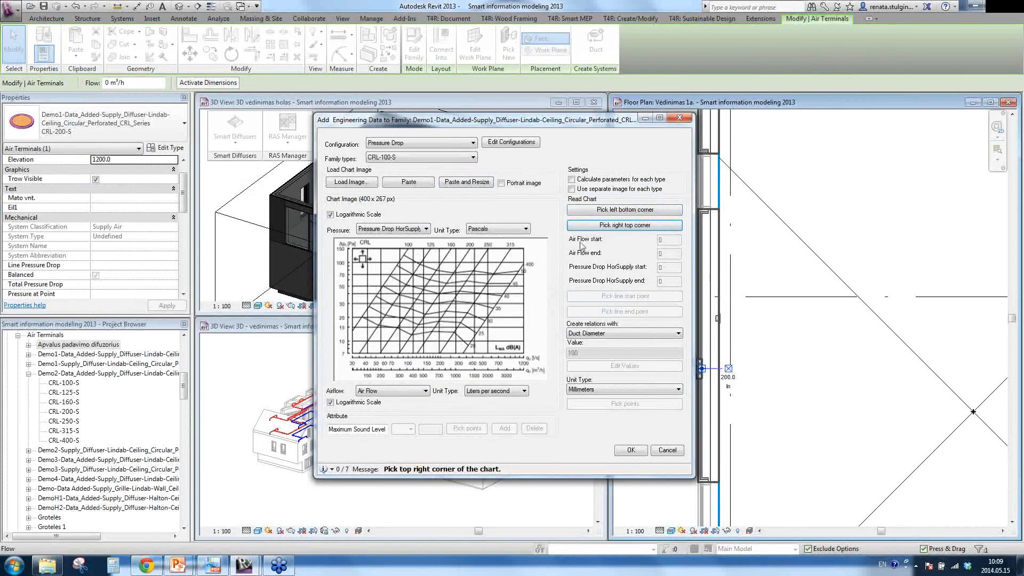
pyautogui.click(523, 246)
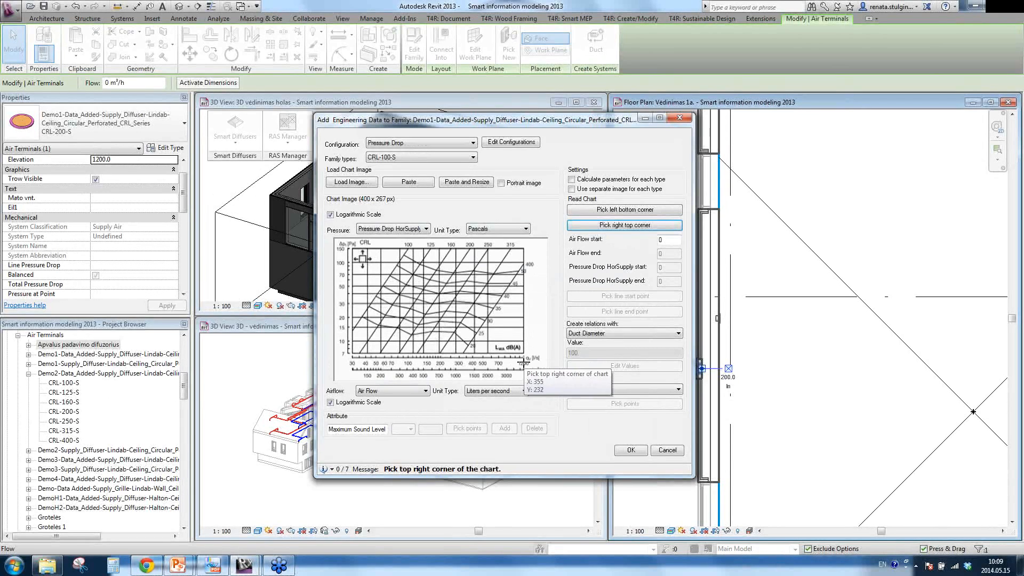
# Set the chart's air flow range from 30 to 1200 and its horizontal-supply pressure drop range from 7 to 150
pyautogui.moveTo(666, 240); pyautogui.dragTo(636, 244)
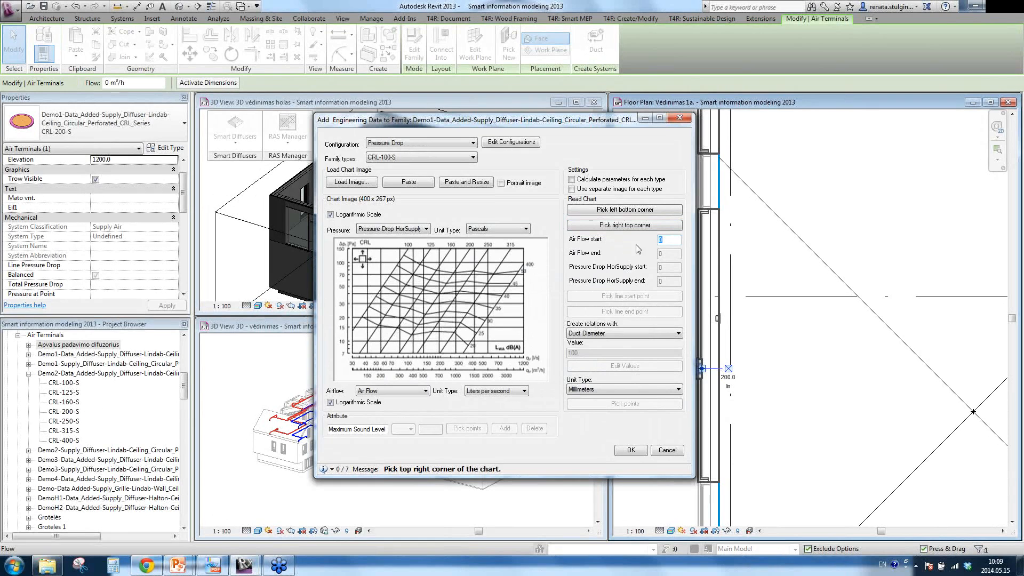
pyautogui.write('3')
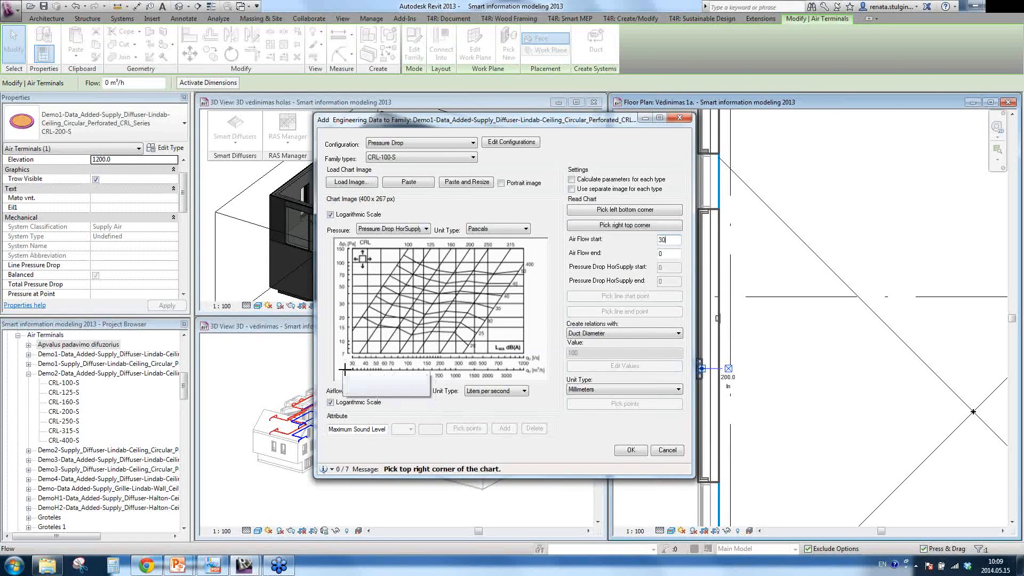
pyautogui.click(676, 254)
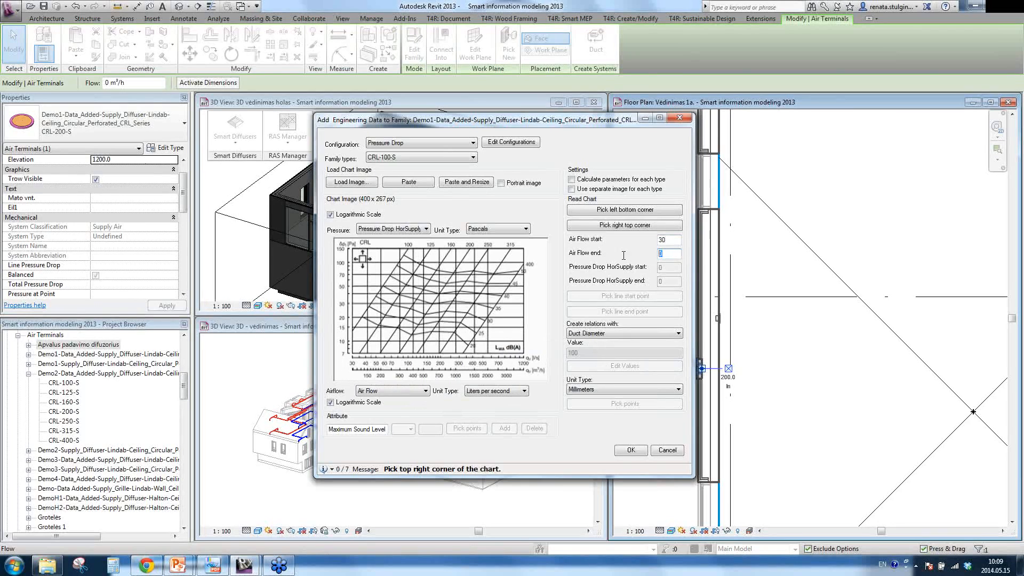
pyautogui.write('1200')
pyautogui.moveTo(672, 271); pyautogui.dragTo(623, 283)
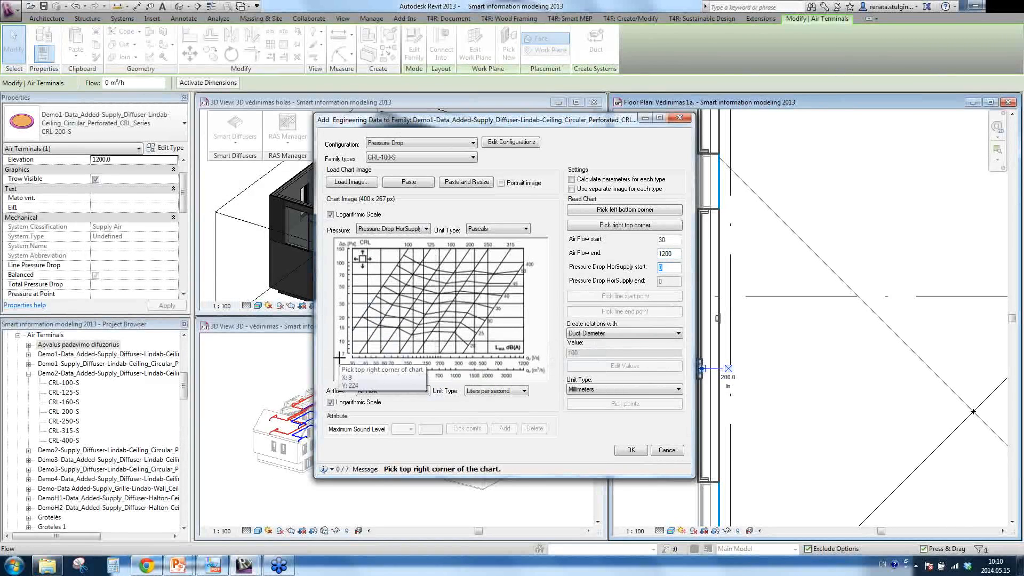
pyautogui.write('7')
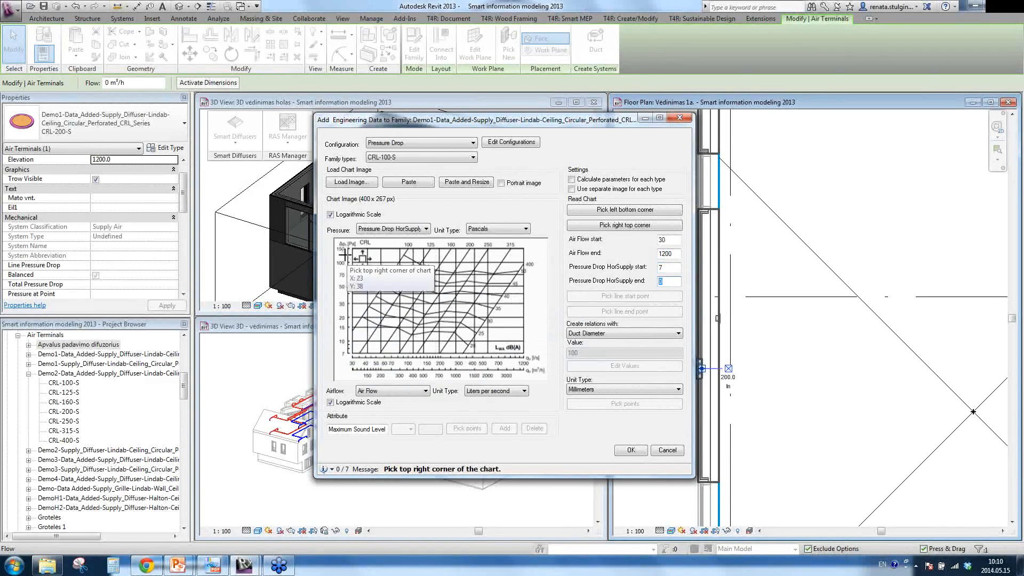
pyautogui.write('150')
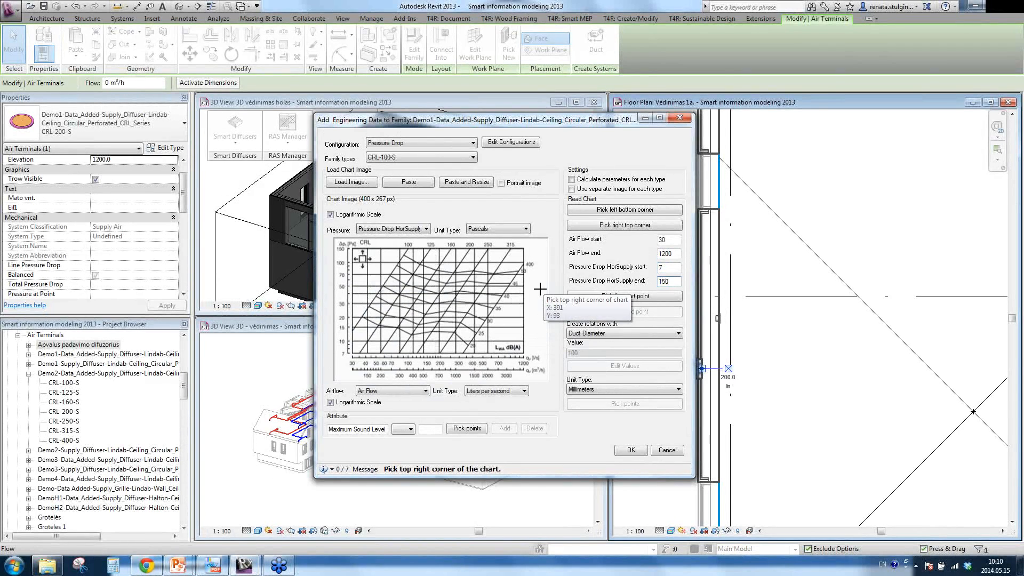
pyautogui.click(581, 294)
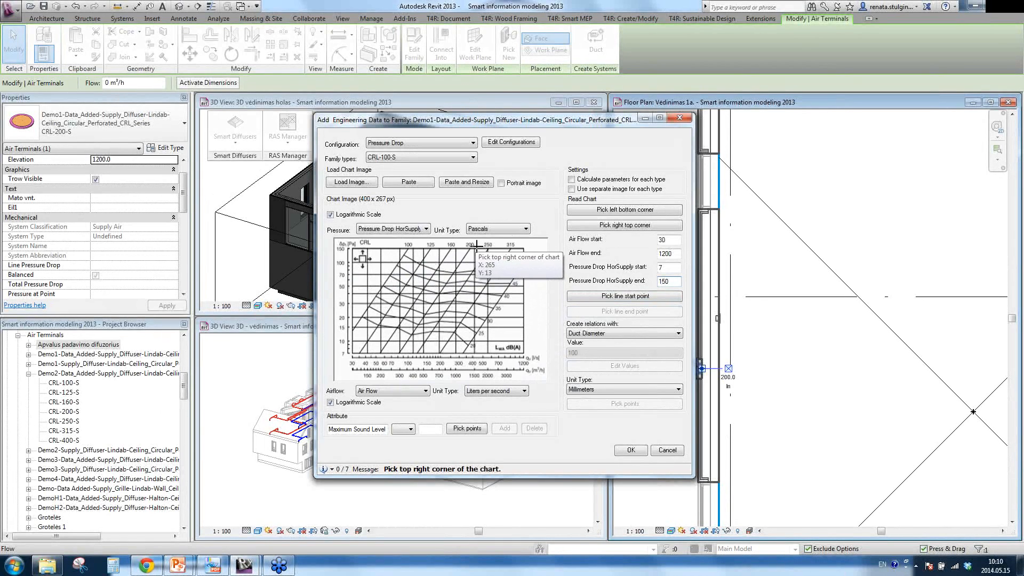
# Check the family types and pick the start and end points of the CRL-100-S line on the chart
pyautogui.click(457, 159)
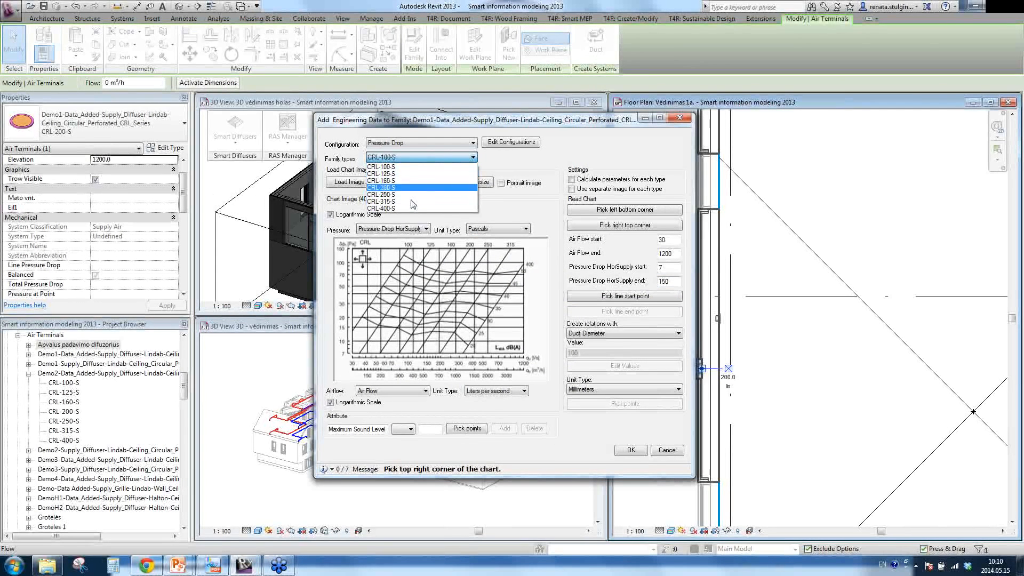
pyautogui.click(475, 158)
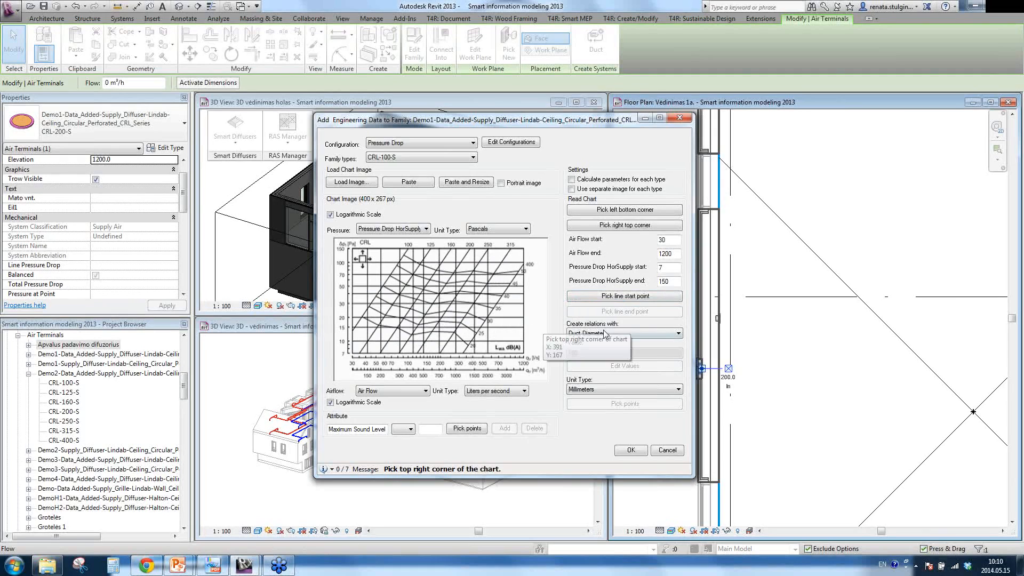
pyautogui.click(623, 299)
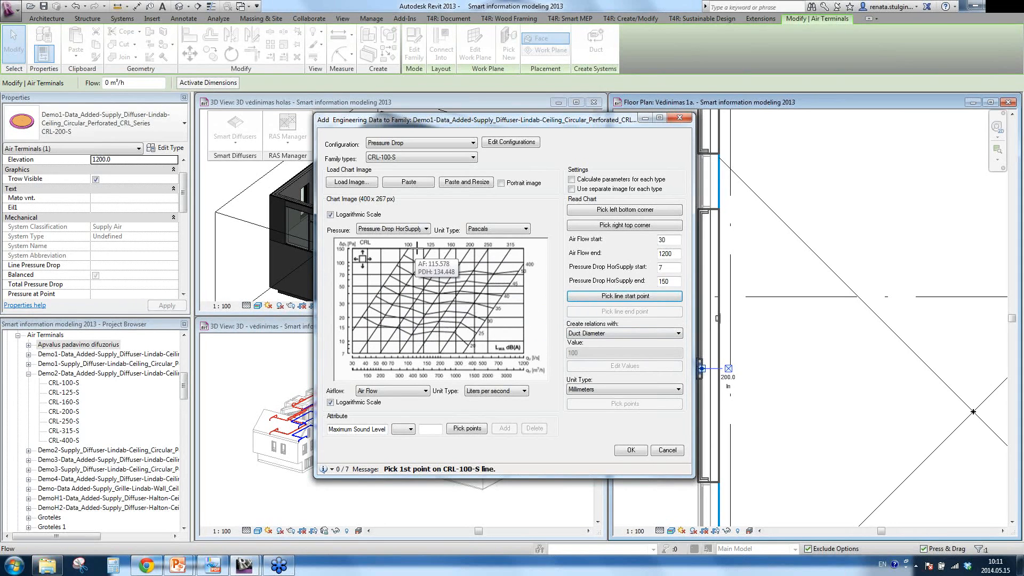
pyautogui.click(364, 312)
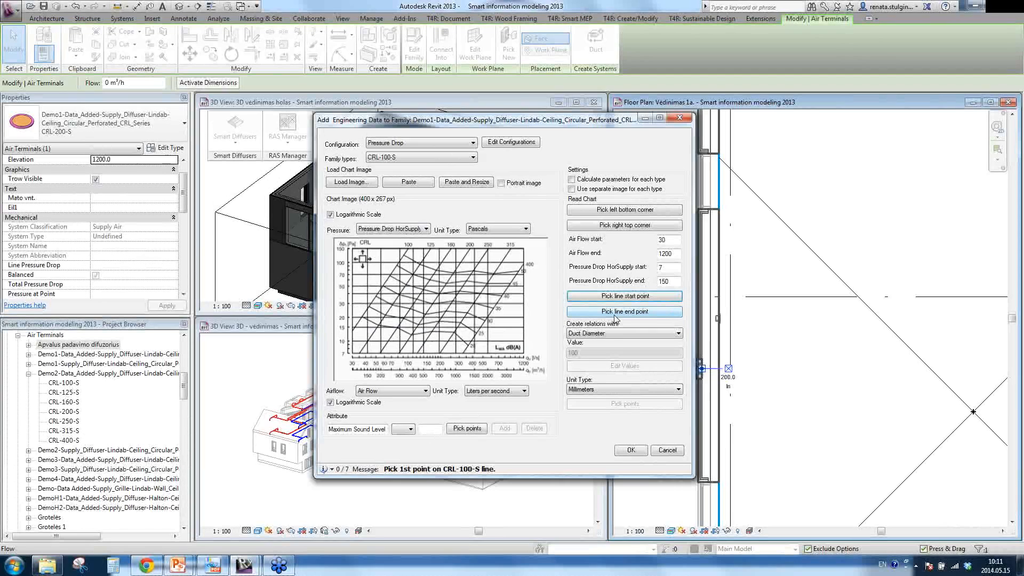
pyautogui.click(614, 313)
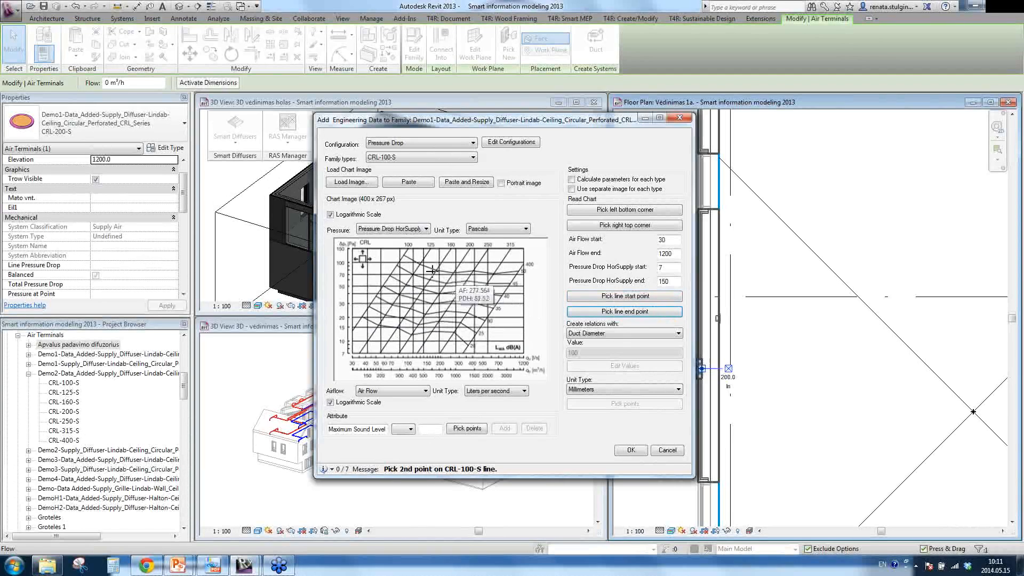
pyautogui.click(403, 257)
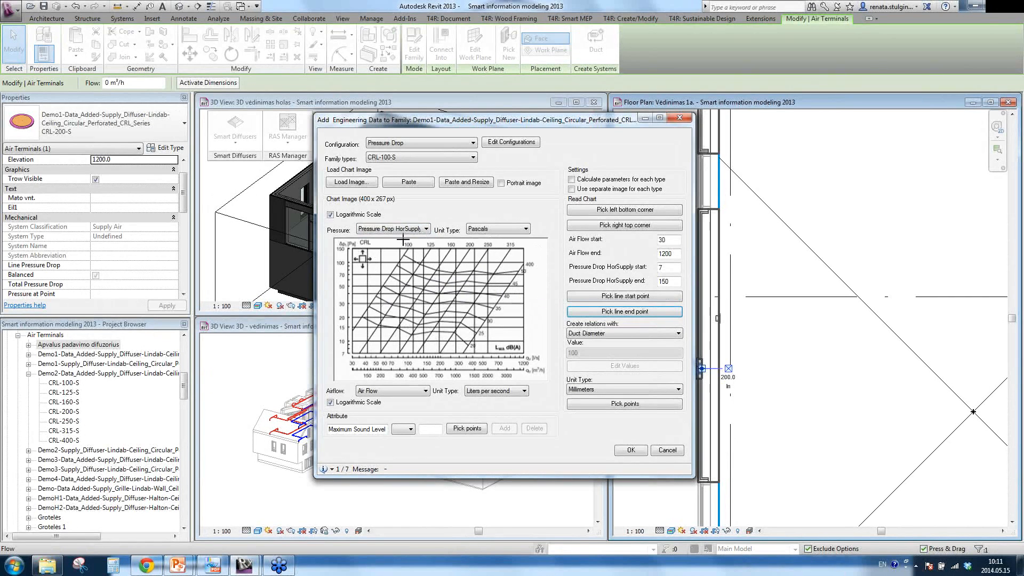
# Pick one point on each remaining duct diameter line, from CRL-125-S through CRL-400-S
pyautogui.click(634, 406)
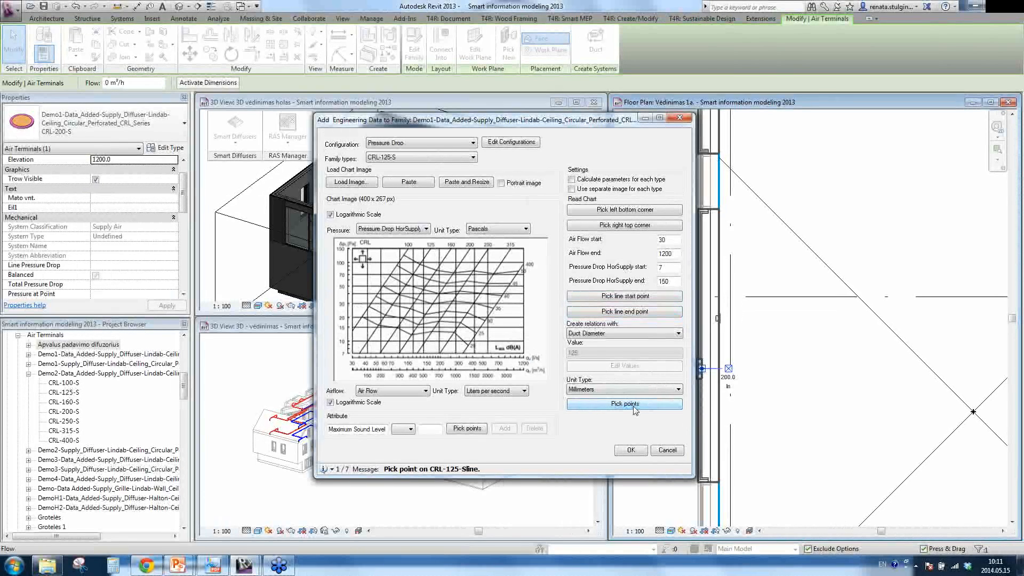
pyautogui.click(427, 253)
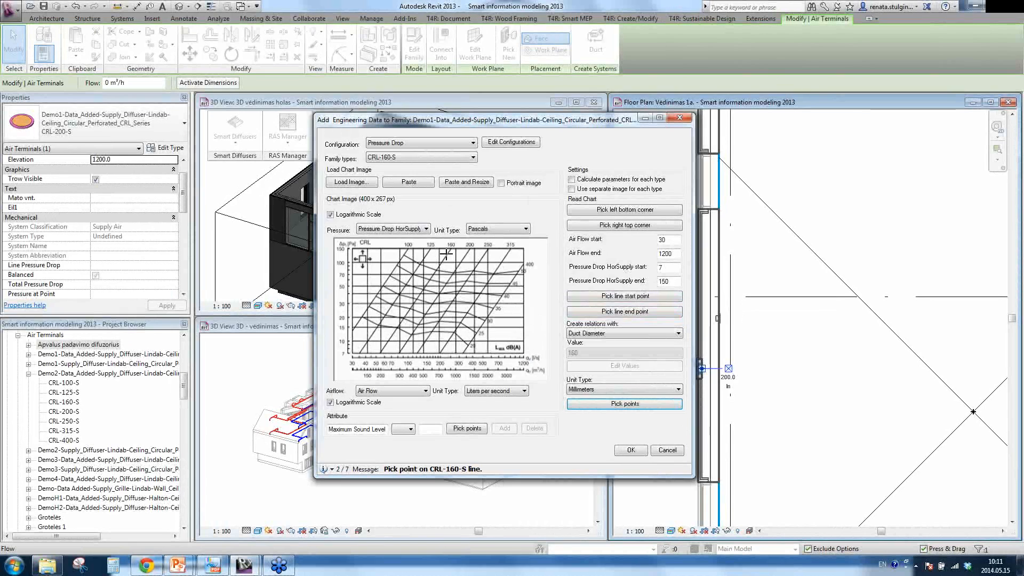
pyautogui.click(448, 255)
pyautogui.click(484, 255)
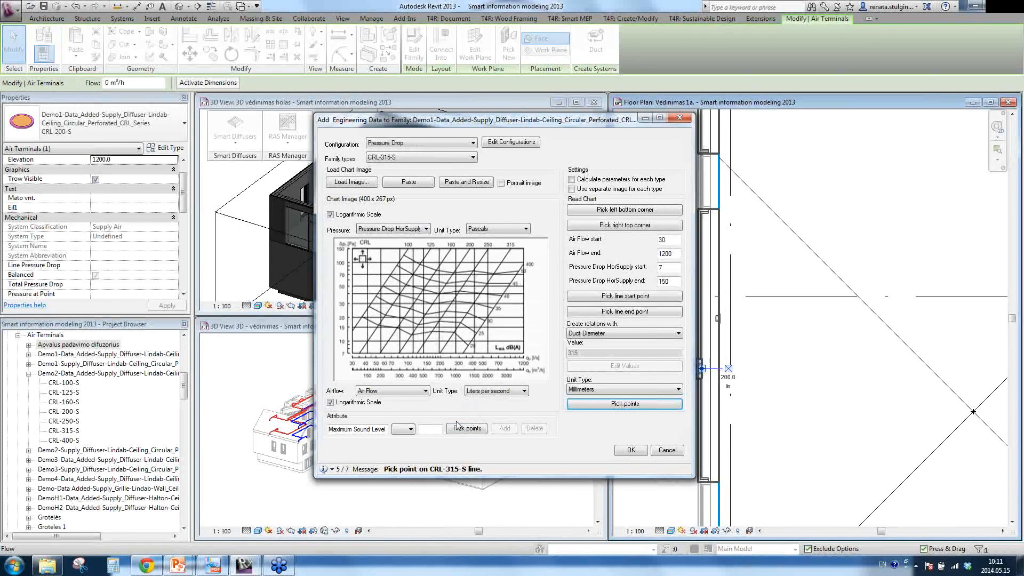
pyautogui.click(505, 256)
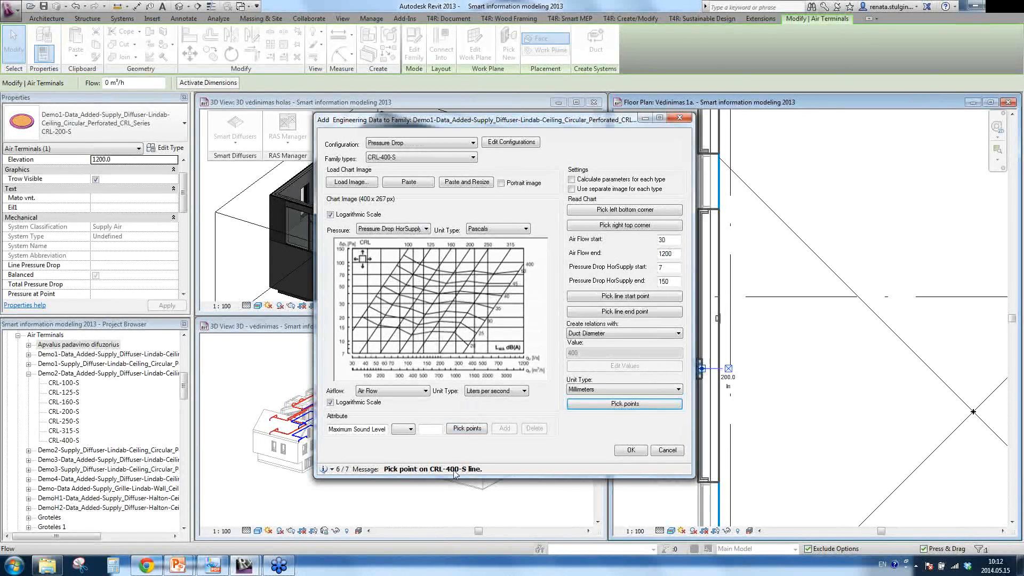
pyautogui.click(520, 268)
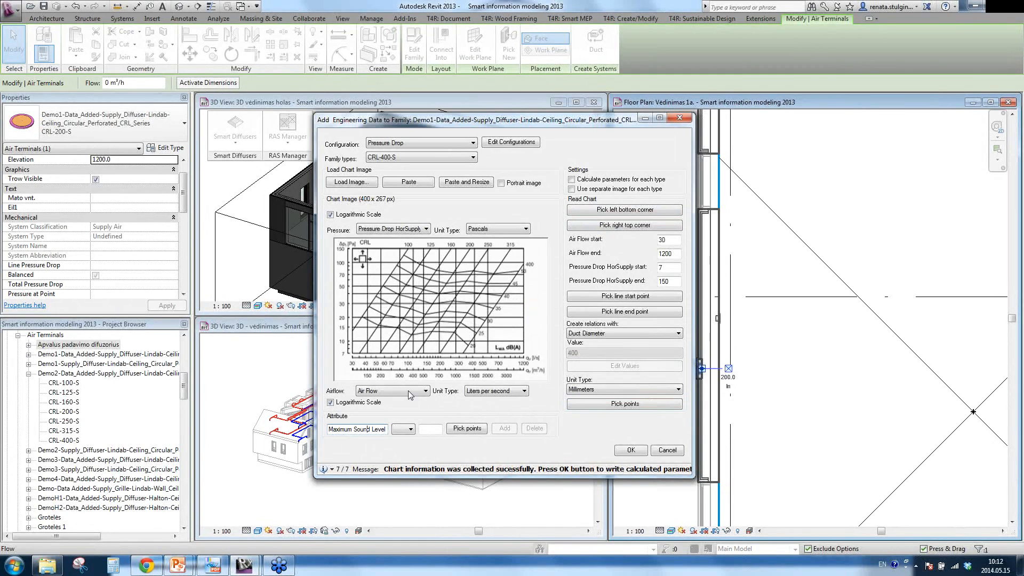
# Add a maximum sound level of 35 by picking each family type's maximum flow point along the chart's 35 dB curve
pyautogui.moveTo(367, 430); pyautogui.dragTo(329, 430)
pyautogui.click(437, 427)
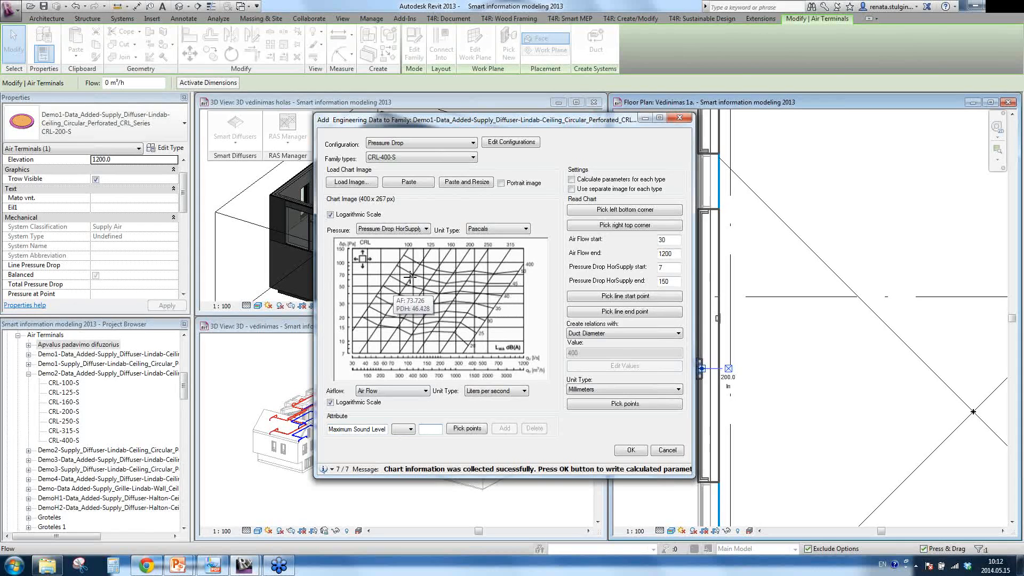
pyautogui.write('35')
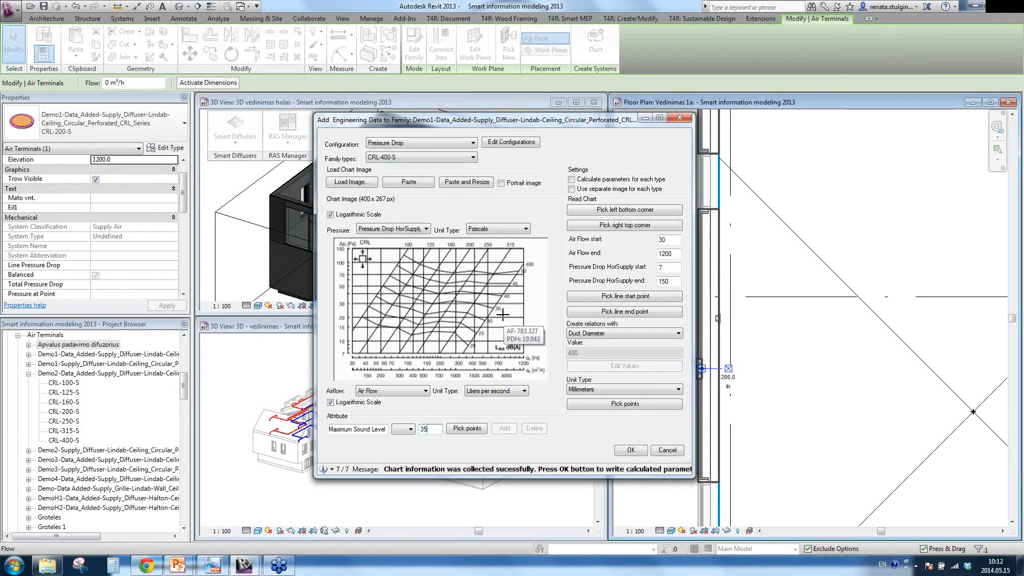
pyautogui.click(467, 428)
pyautogui.click(383, 284)
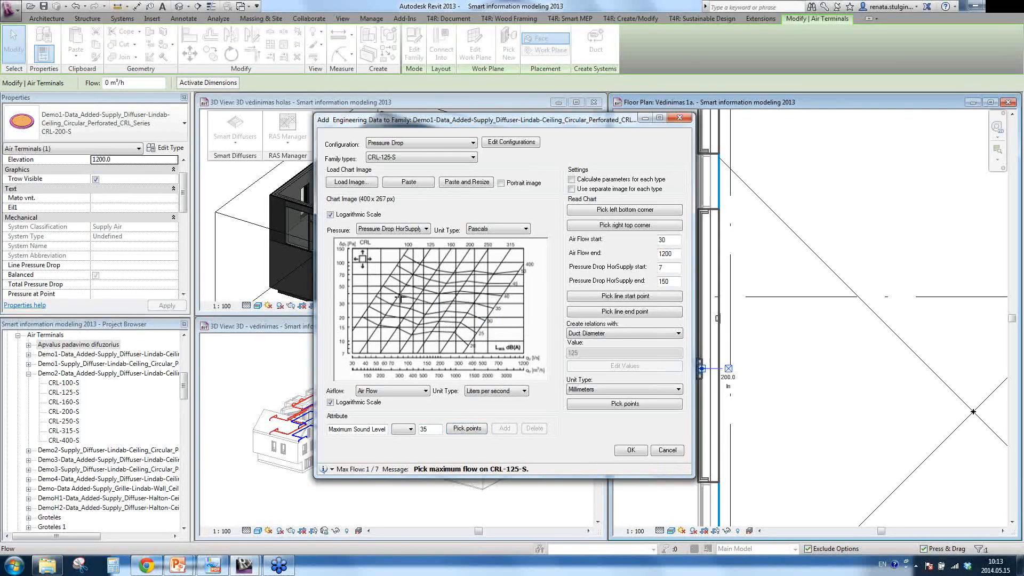
pyautogui.click(416, 299)
pyautogui.click(451, 301)
pyautogui.click(473, 304)
pyautogui.click(474, 304)
pyautogui.click(489, 309)
pyautogui.click(505, 429)
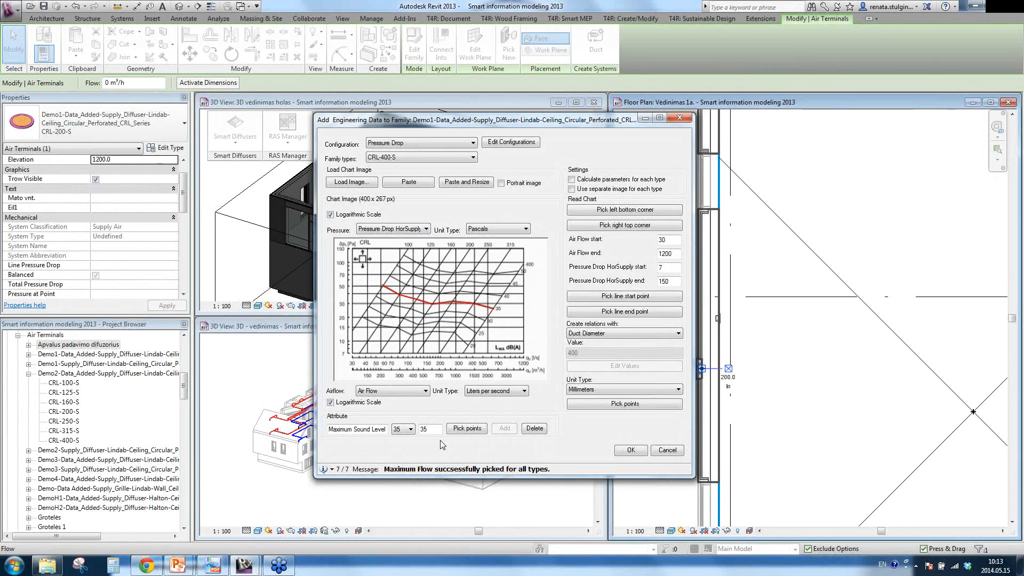
# Add a maximum sound level of 40 by picking each family type's maximum flow point along the chart's 40 dB curve
pyautogui.doubleClick(424, 429)
pyautogui.write('40')
pyautogui.click(462, 427)
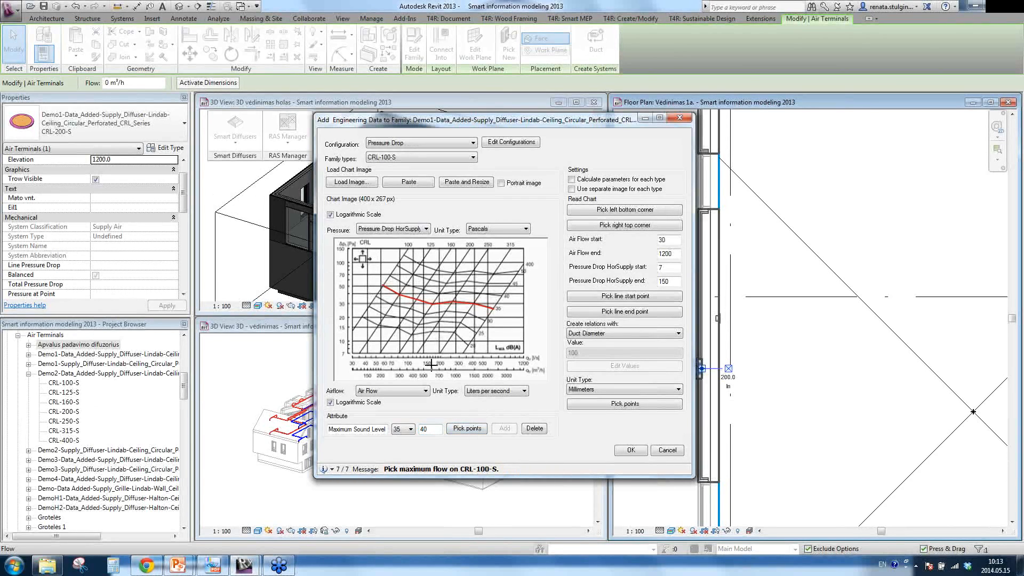
pyautogui.click(388, 276)
pyautogui.click(420, 291)
pyautogui.click(439, 294)
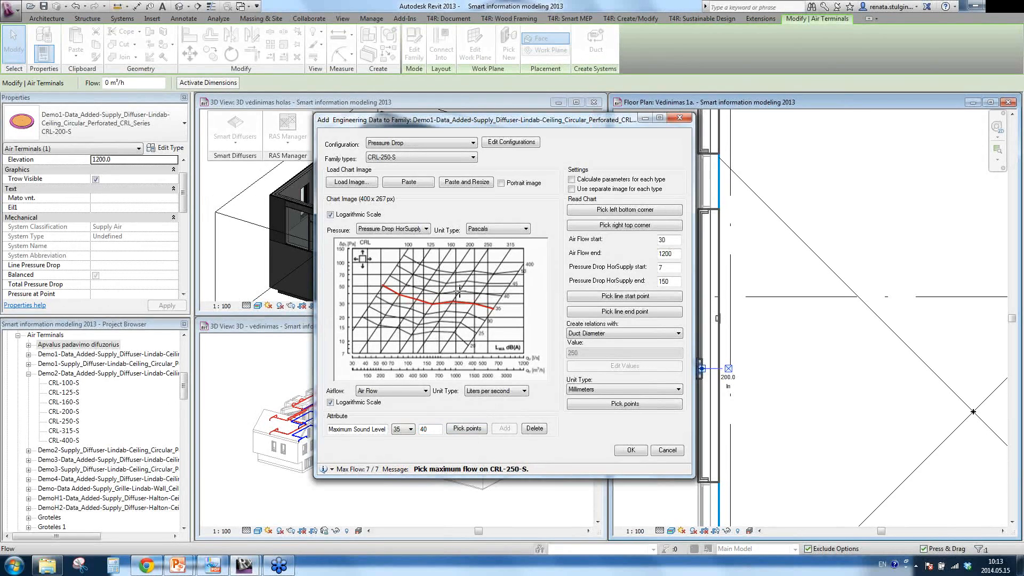
pyautogui.click(460, 290)
pyautogui.click(483, 294)
pyautogui.click(502, 303)
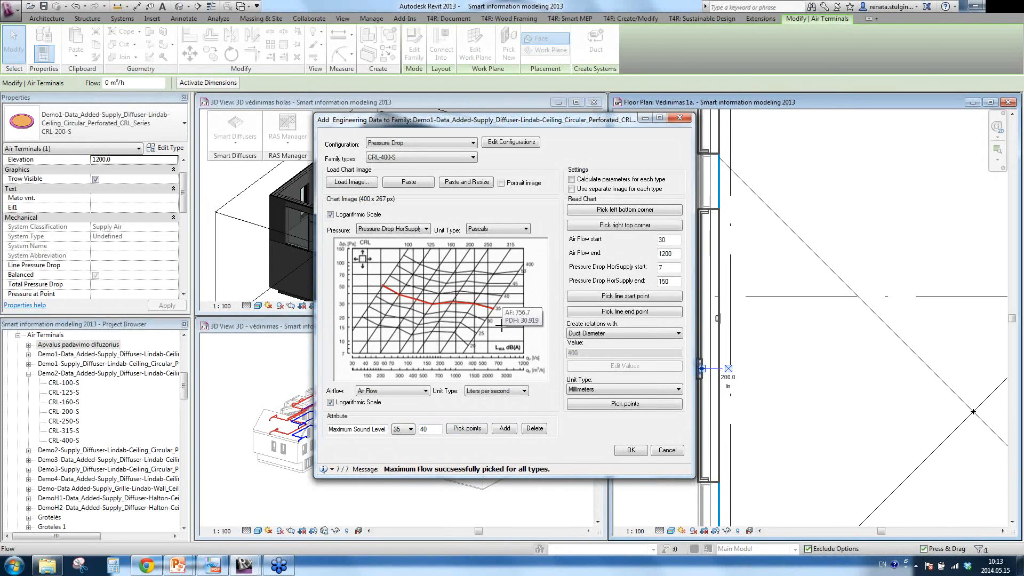
pyautogui.click(494, 430)
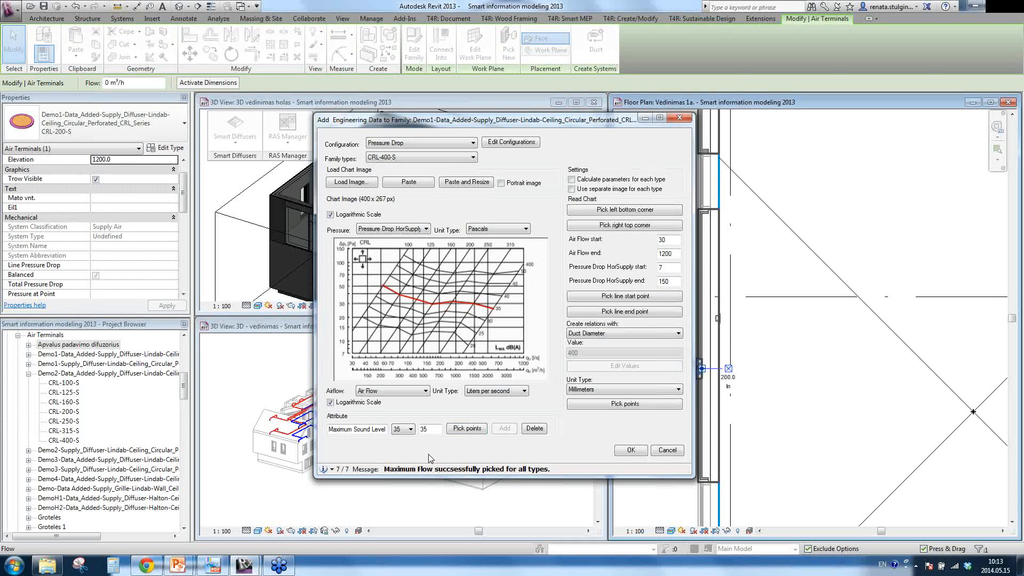
# Switch between the stored maximum sound levels to review the curve digitised for each one
pyautogui.click(406, 429)
pyautogui.click(408, 429)
pyautogui.click(408, 438)
pyautogui.click(408, 430)
pyautogui.click(408, 447)
pyautogui.click(409, 429)
pyautogui.click(408, 438)
pyautogui.click(409, 429)
pyautogui.click(1015, 26)
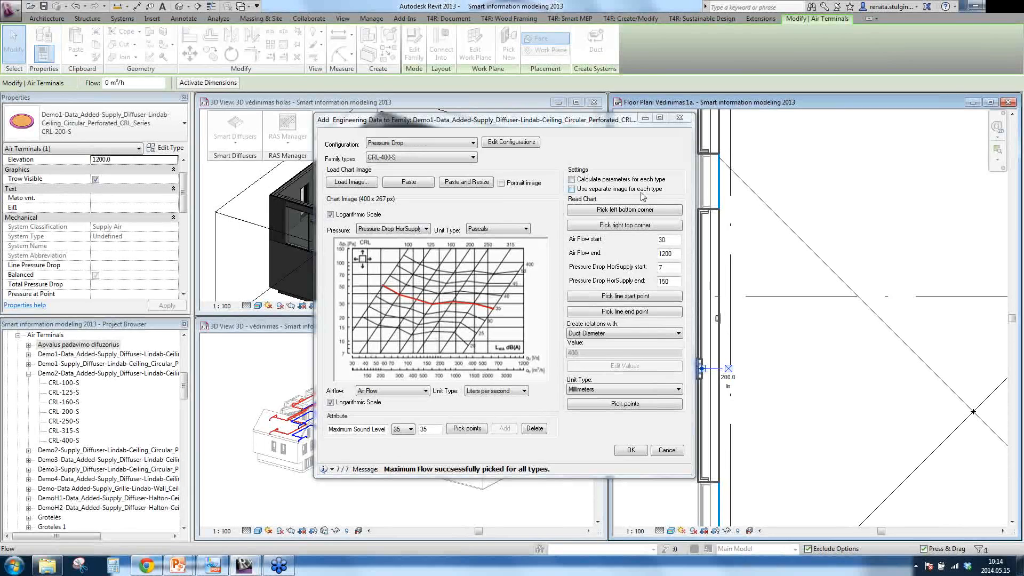
# Check the list of family types and save the engineering data to the CRL diffuser family
pyautogui.click(463, 159)
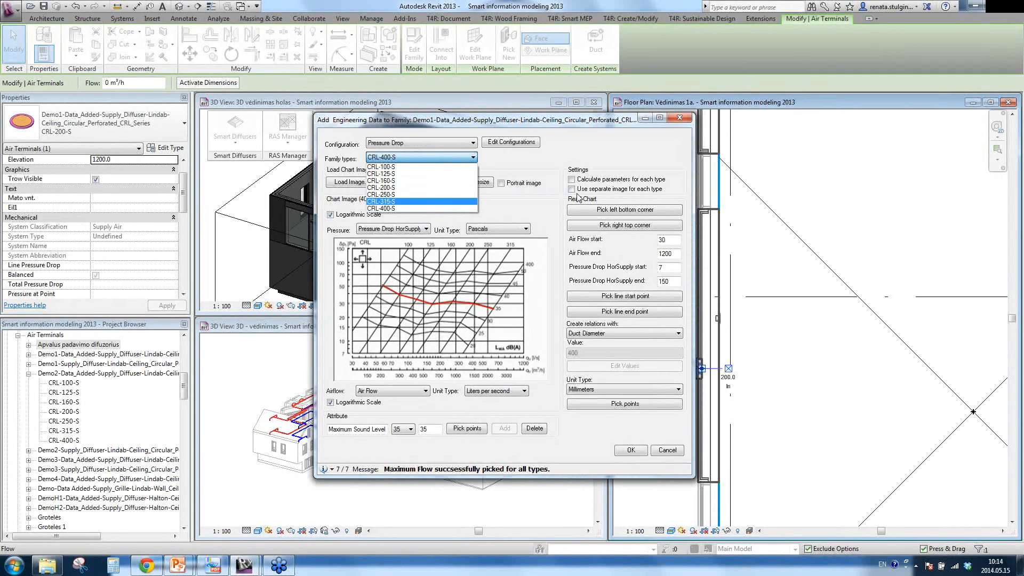
pyautogui.click(580, 154)
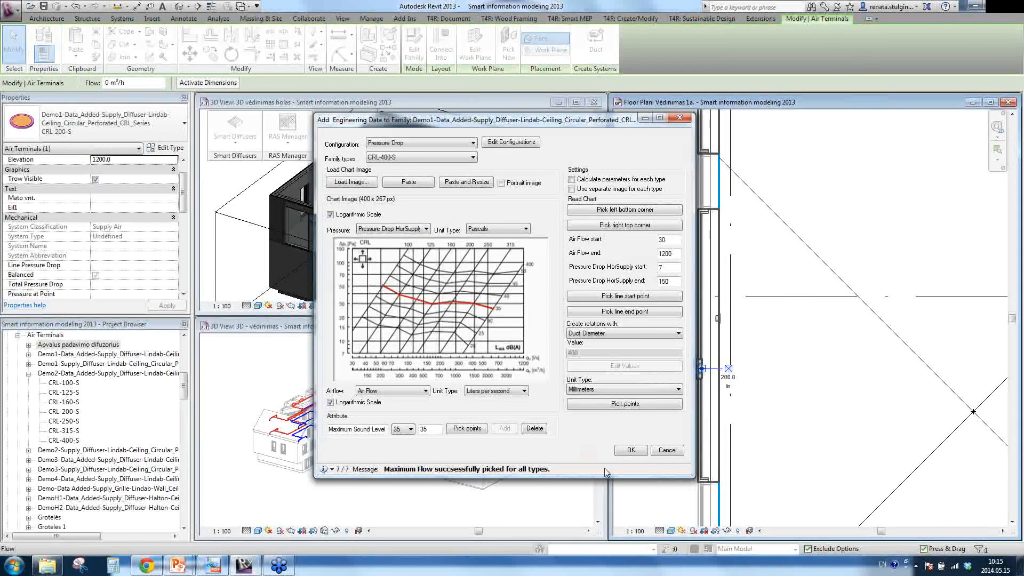
pyautogui.click(635, 454)
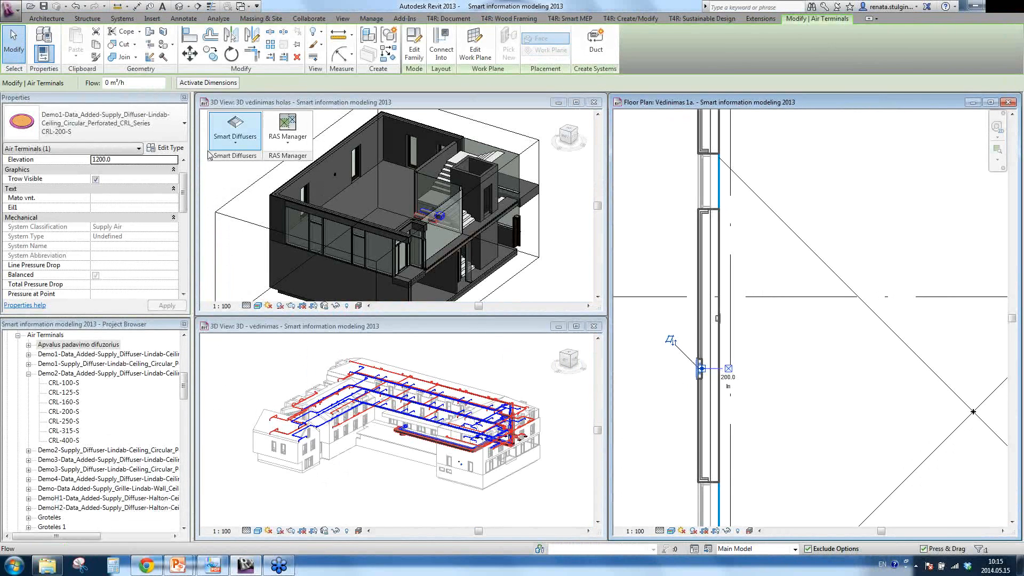
# Edit the flow of the selected CRL-200-S air terminal and set its air flow to 300 m³/h
pyautogui.click(238, 140)
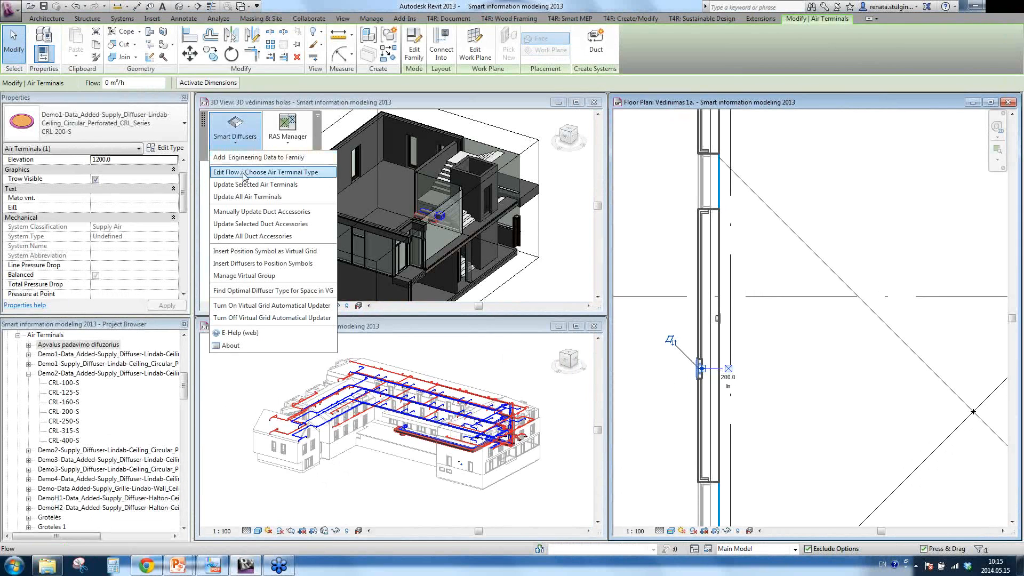
pyautogui.click(244, 172)
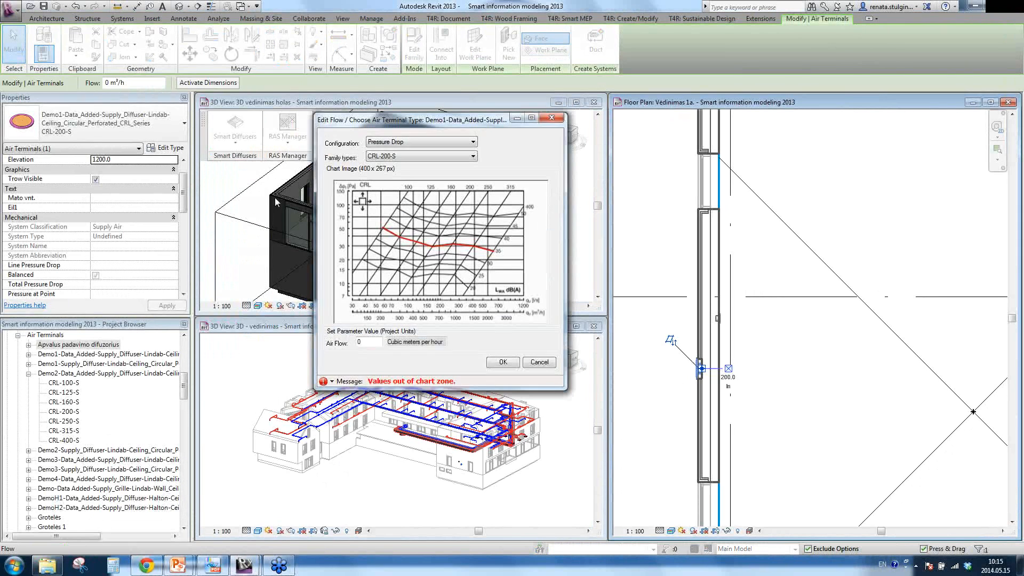
pyautogui.click(424, 260)
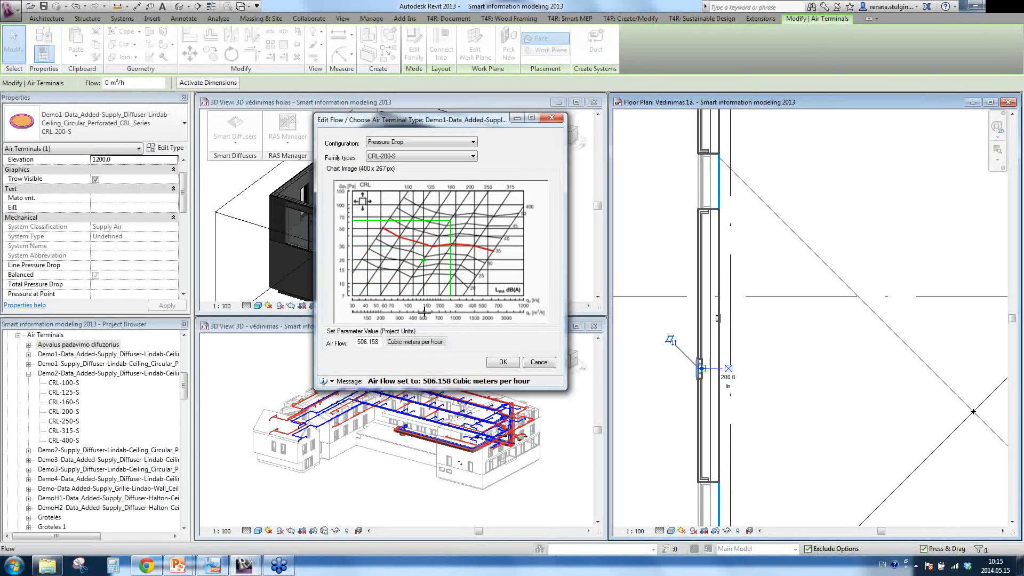
pyautogui.moveTo(381, 341); pyautogui.dragTo(350, 359)
pyautogui.write('300')
pyautogui.press('Return')
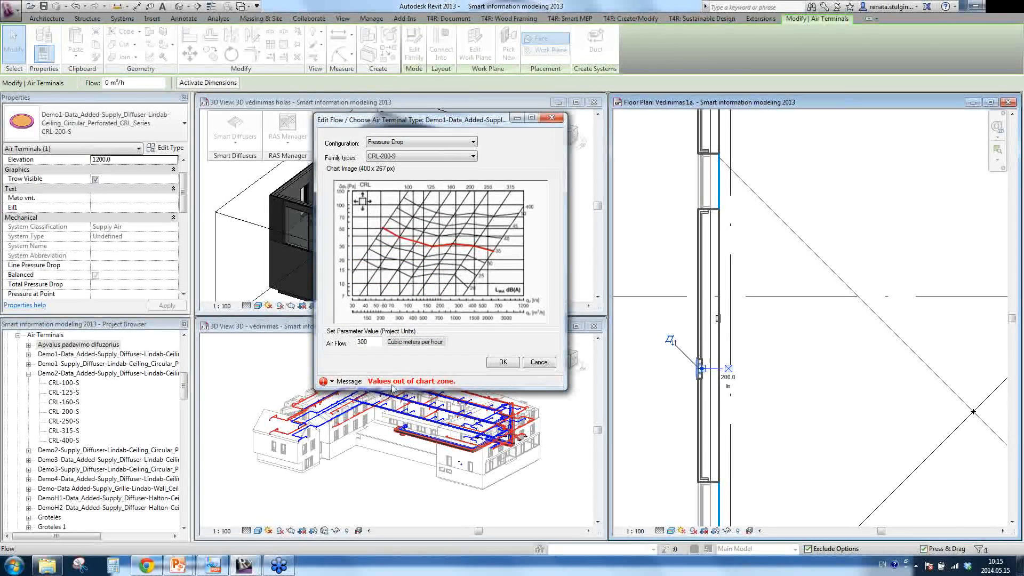
# Change the air terminal's family type to CRL-160-S with the Pressure Drop configuration and accept the edit
pyautogui.click(466, 157)
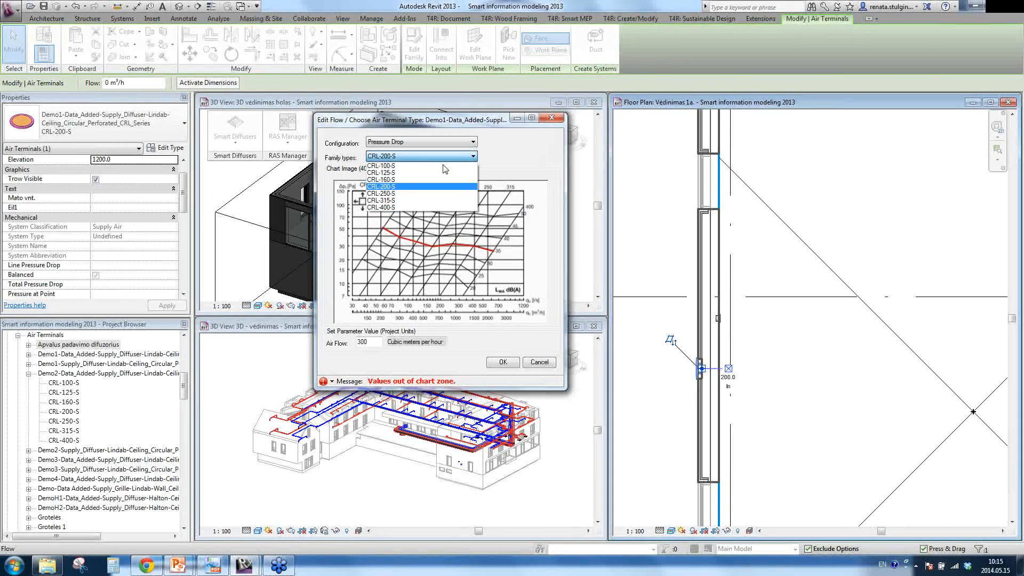
pyautogui.click(396, 180)
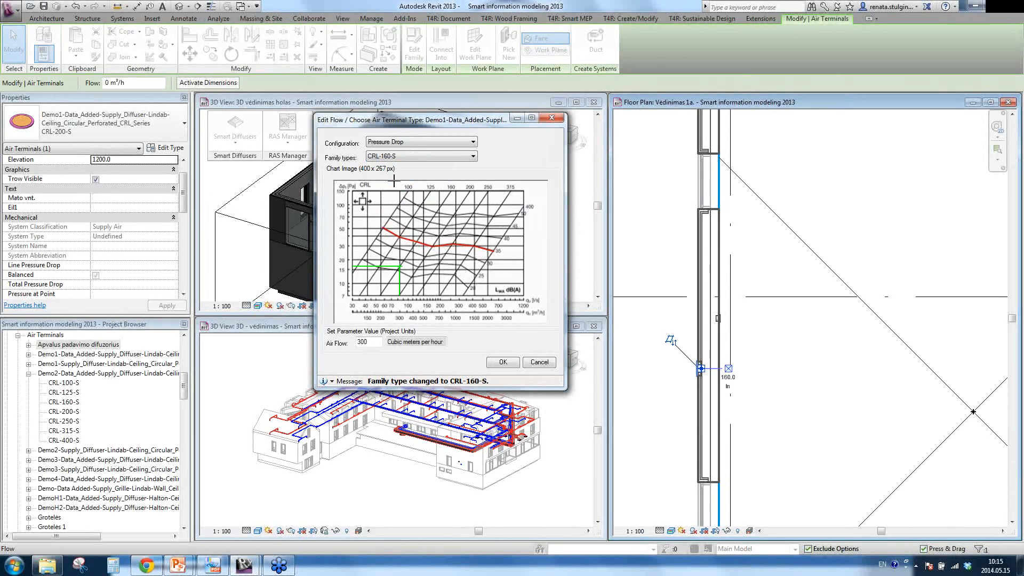
pyautogui.click(466, 157)
pyautogui.click(467, 156)
pyautogui.click(471, 143)
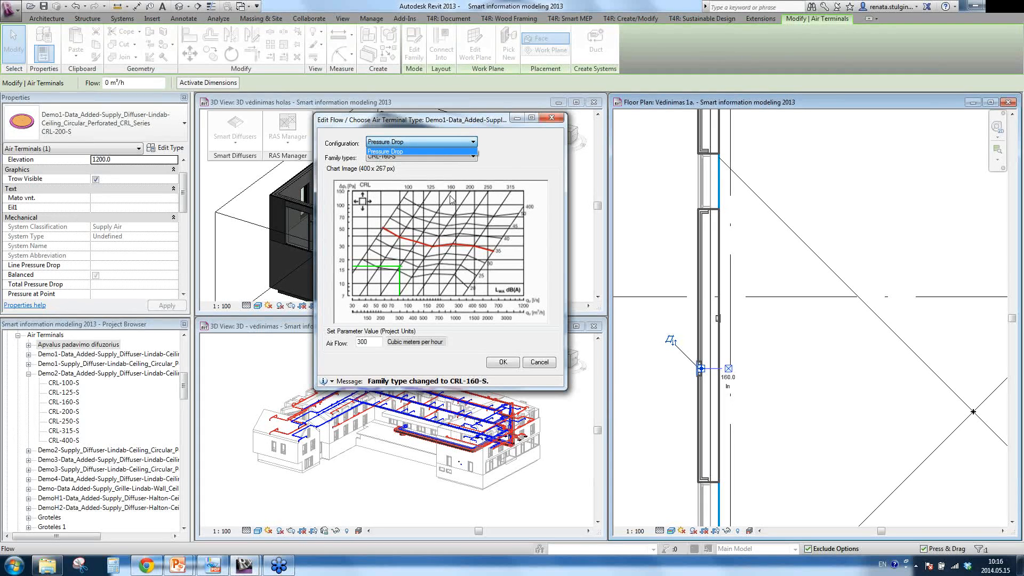
pyautogui.click(474, 151)
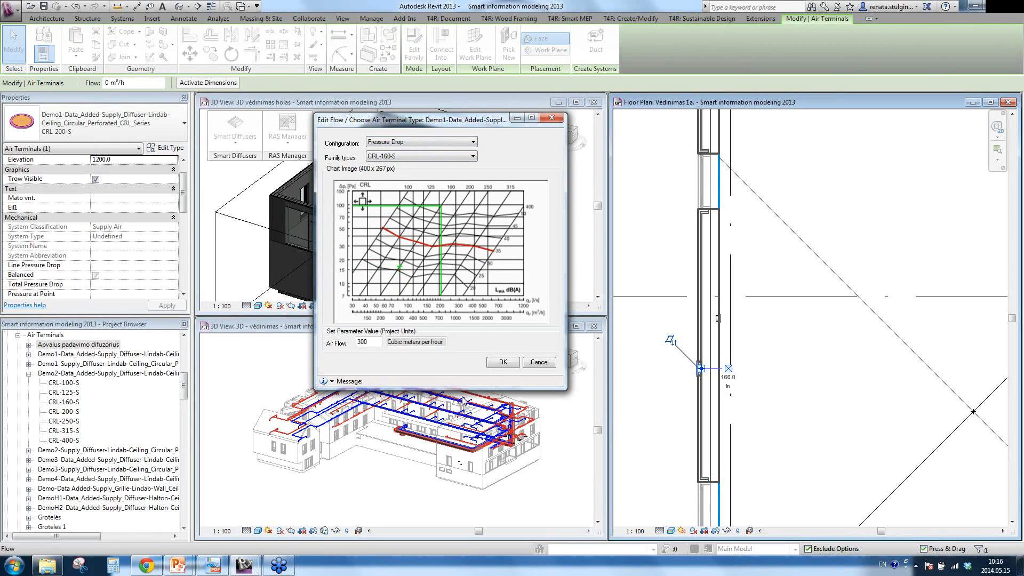
pyautogui.click(519, 367)
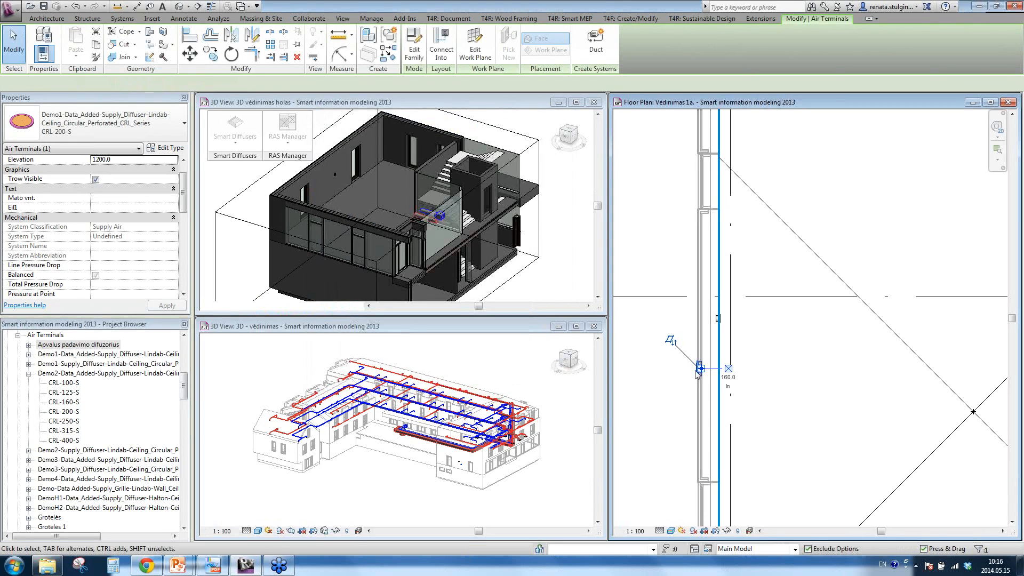
# Inspect the CRL-160-S air terminal and the neighbouring CRL-100-S terminal in the floor plan
pyautogui.press('Escape')
pyautogui.click(699, 369)
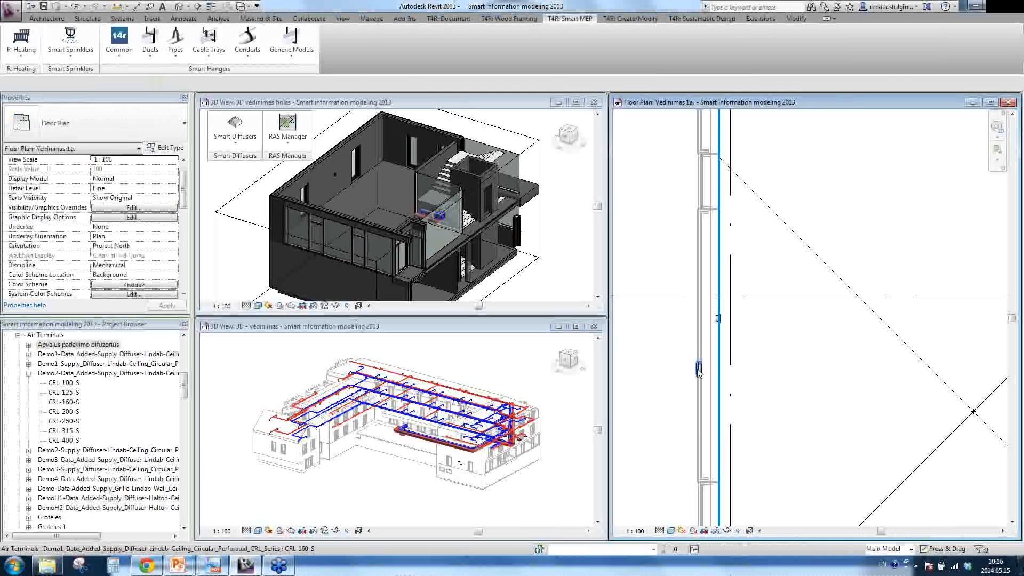
pyautogui.click(699, 368)
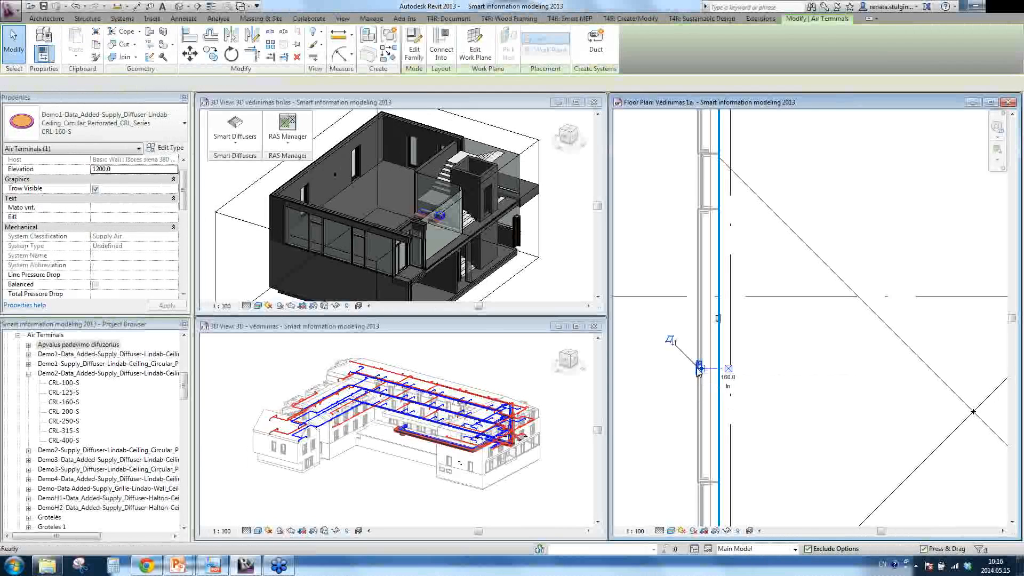
pyautogui.press('Escape')
pyautogui.click(716, 319)
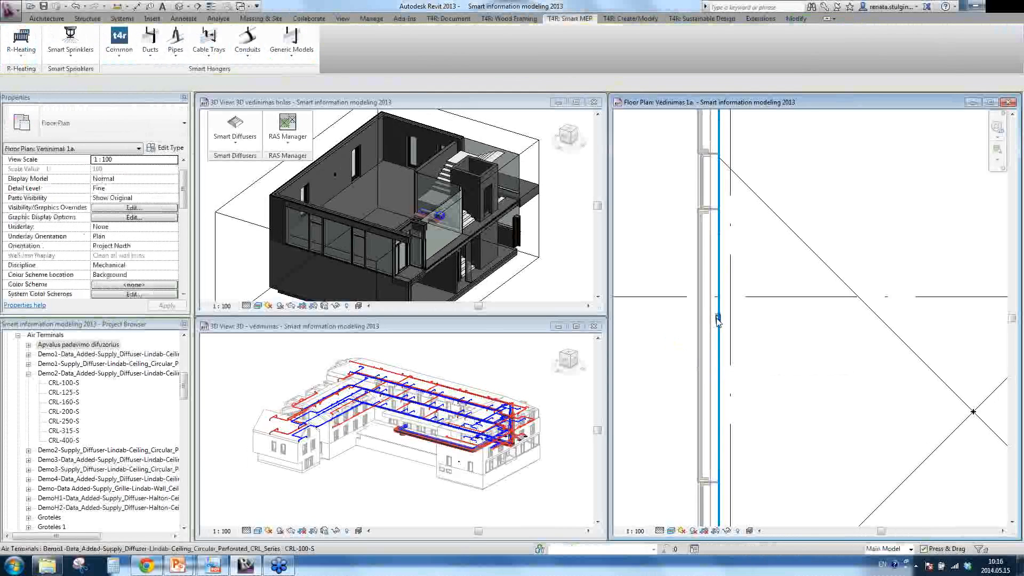
pyautogui.click(717, 319)
pyautogui.press('Escape')
# Select the LRCA-250-1000 silencer on the return duct and view its pressure chart with Manually Update Duct Accessories
pyautogui.scroll(-4, 824, 359)
pyautogui.scroll(-4, 824, 359)
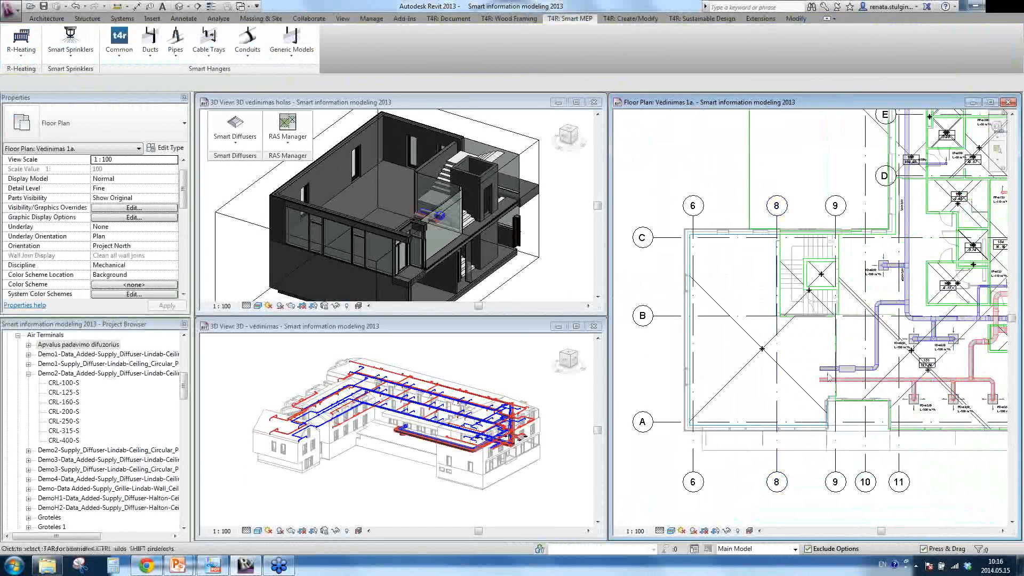
pyautogui.scroll(3, 851, 374)
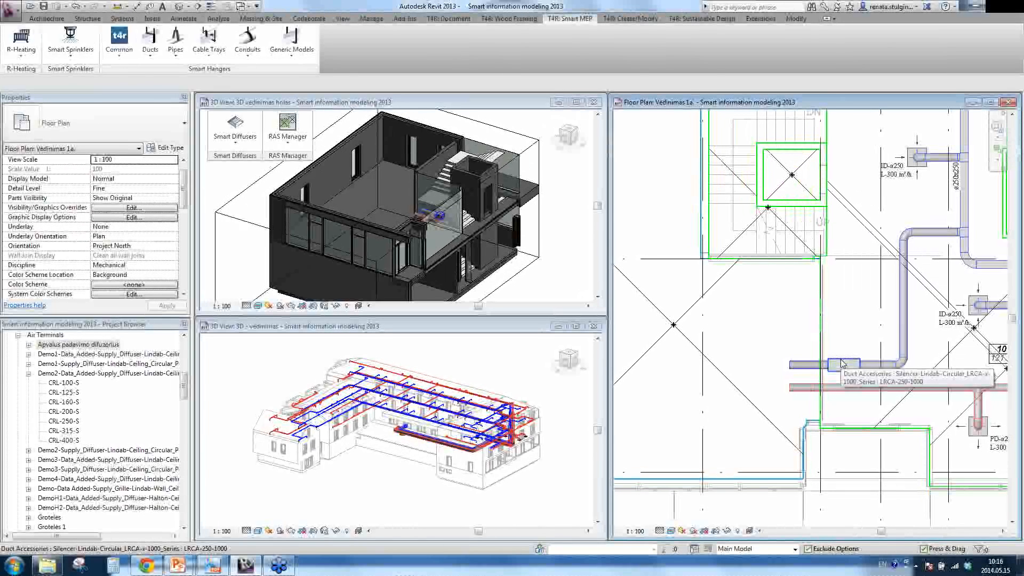
pyautogui.click(841, 364)
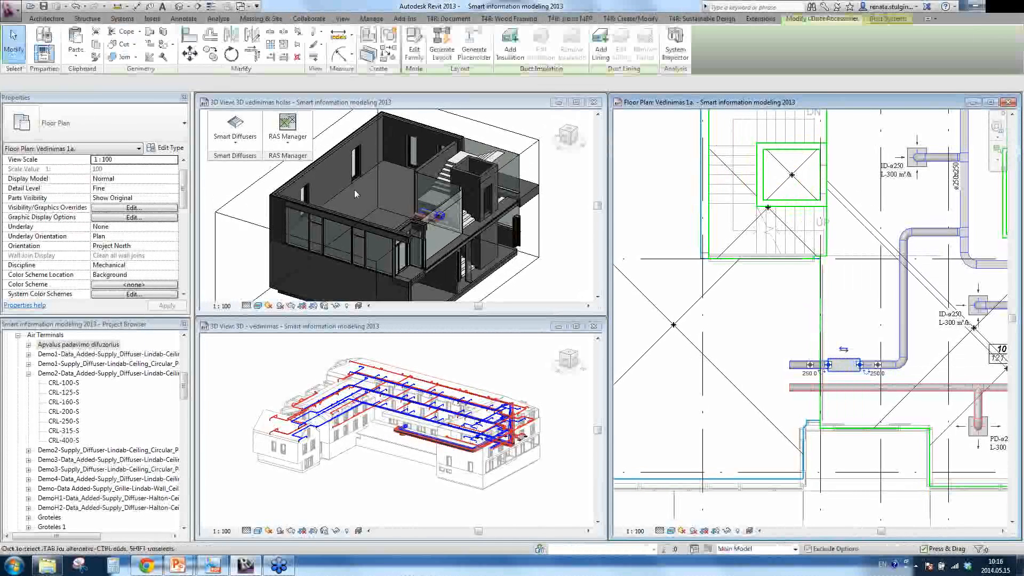
pyautogui.click(235, 131)
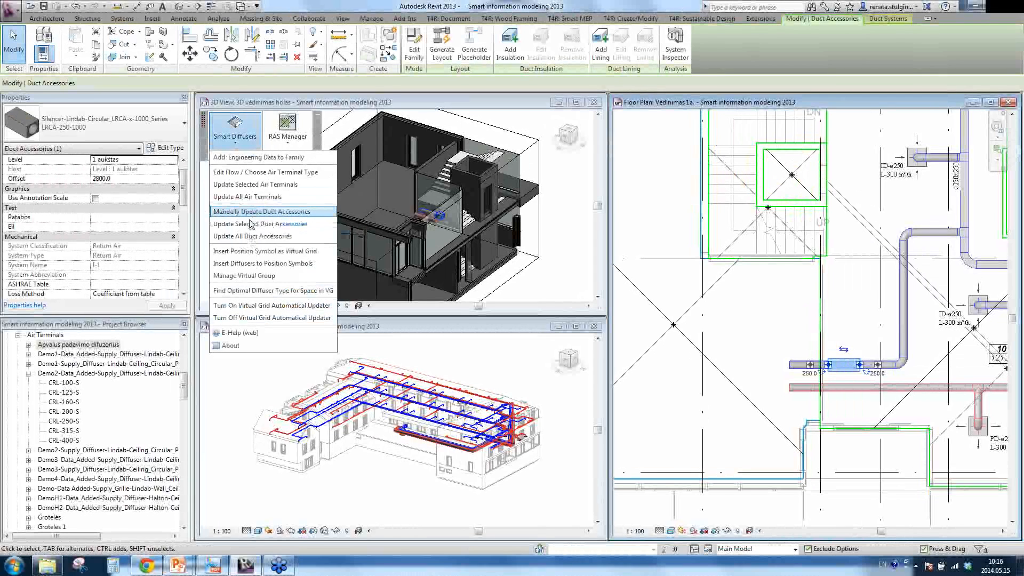
pyautogui.click(260, 224)
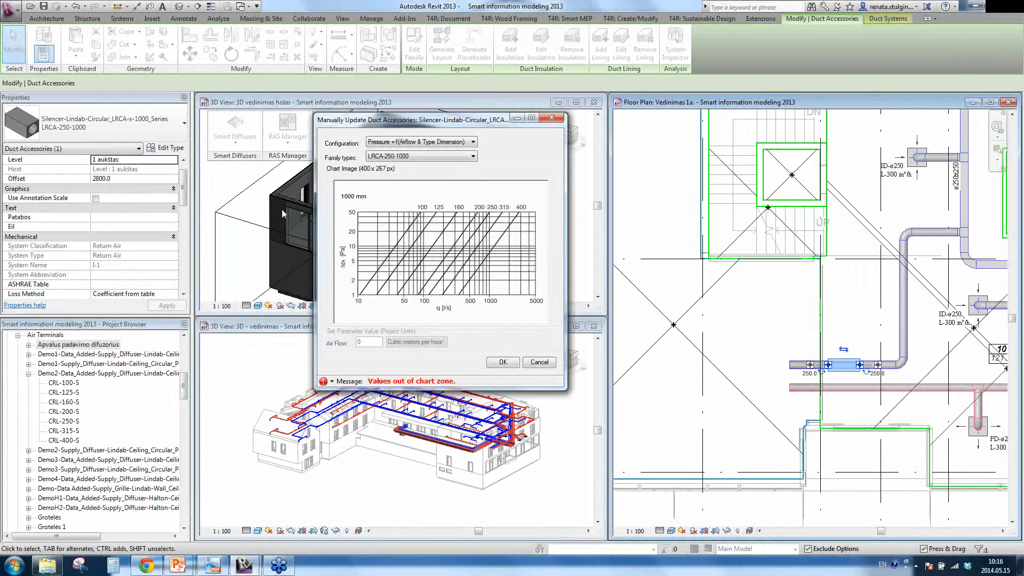
pyautogui.click(503, 362)
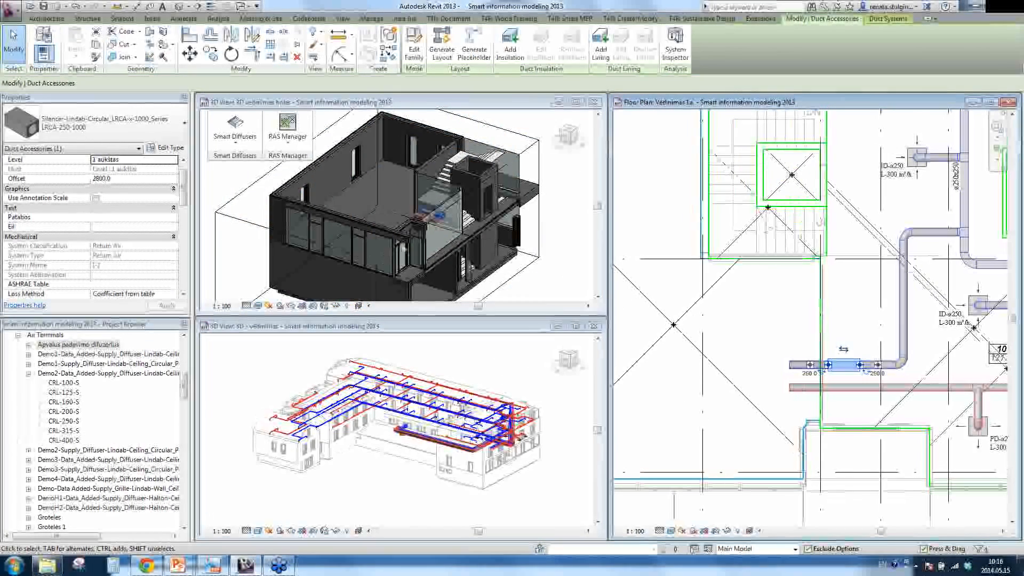
# Set the silencer's Air Flow property to 2000 m³/h
pyautogui.scroll(-5, 154, 214)
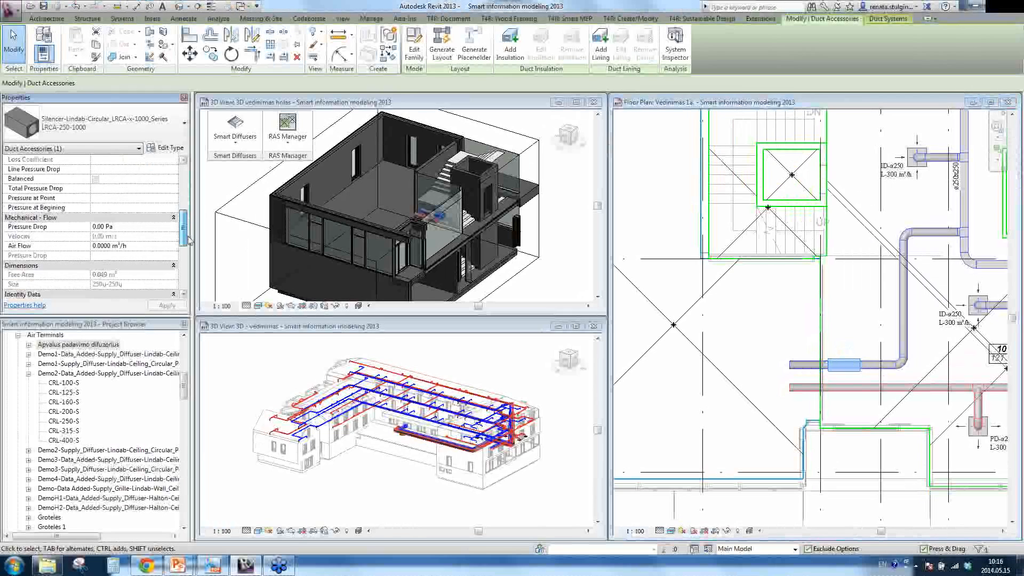
pyautogui.click(138, 226)
pyautogui.doubleClick(138, 226)
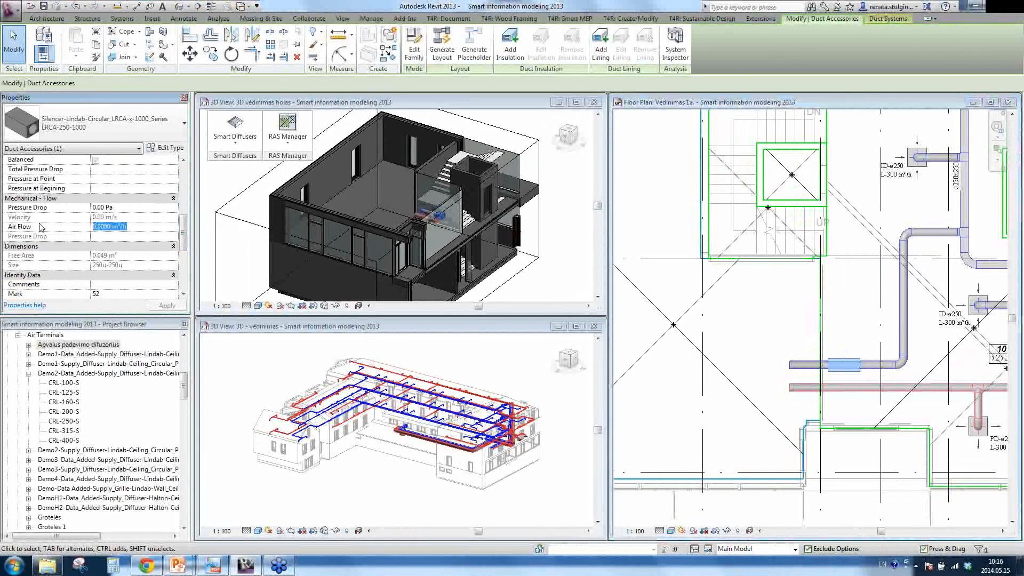
pyautogui.write('2000')
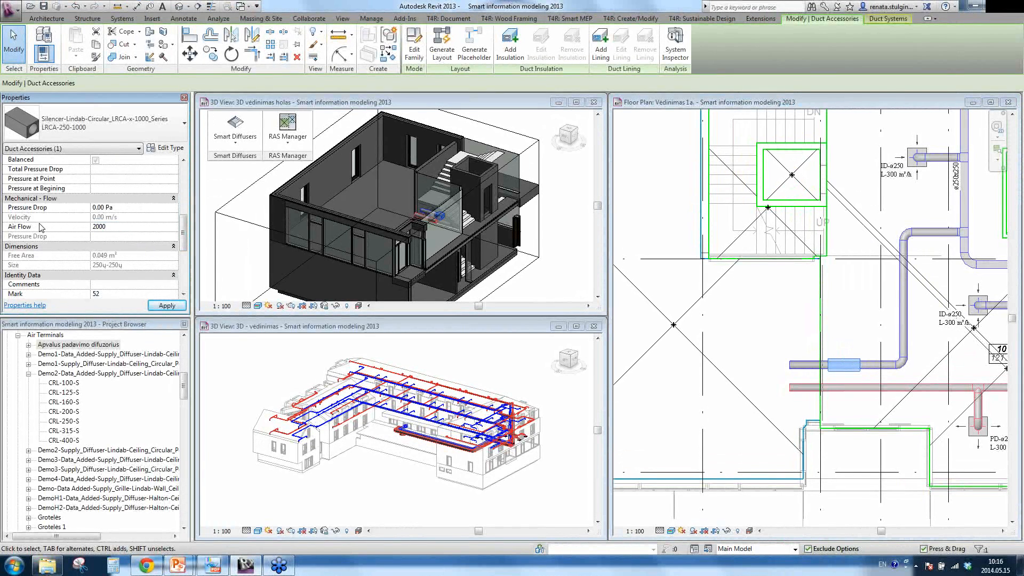
pyautogui.press('Return')
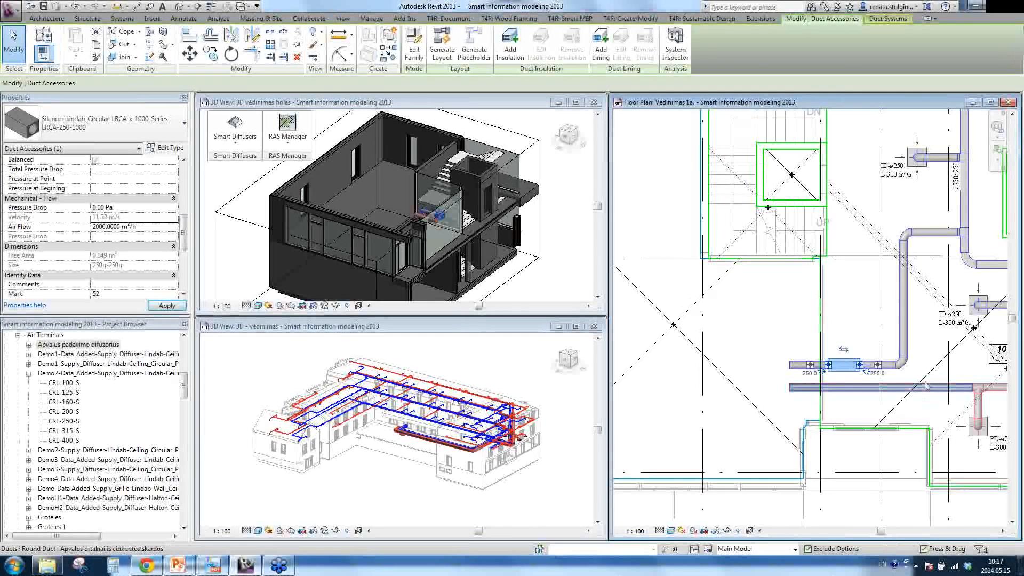
# Reopen Manually Update Duct Accessories for the silencer, read its pressure drop on the chart and close the dialog
pyautogui.click(235, 134)
pyautogui.click(253, 212)
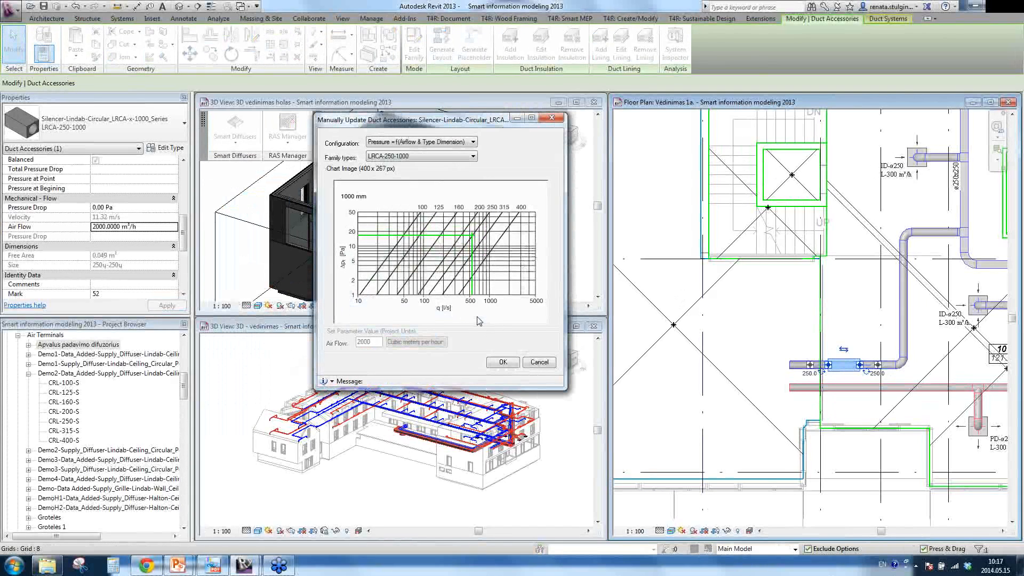
pyautogui.moveTo(473, 275)
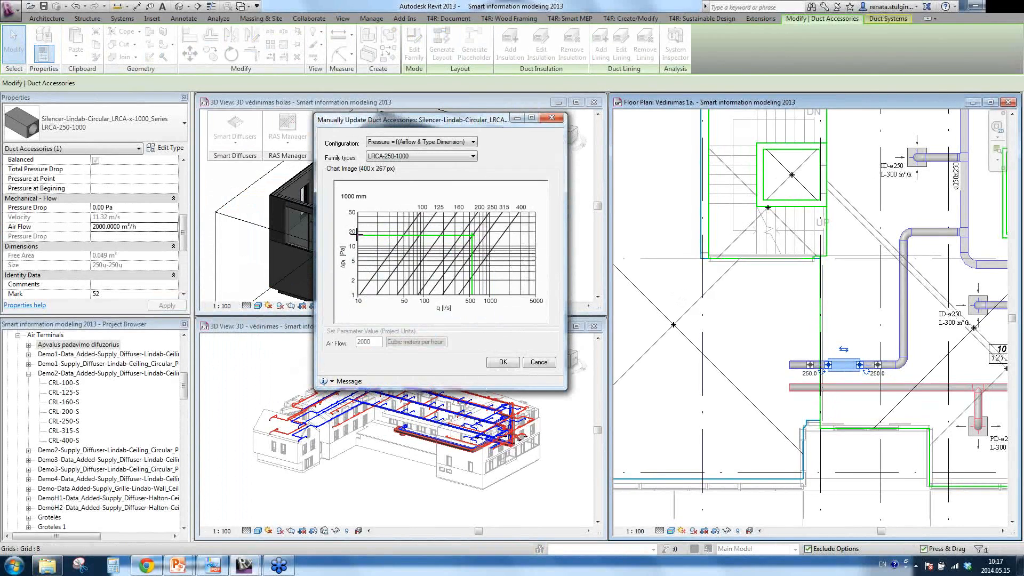
pyautogui.click(552, 119)
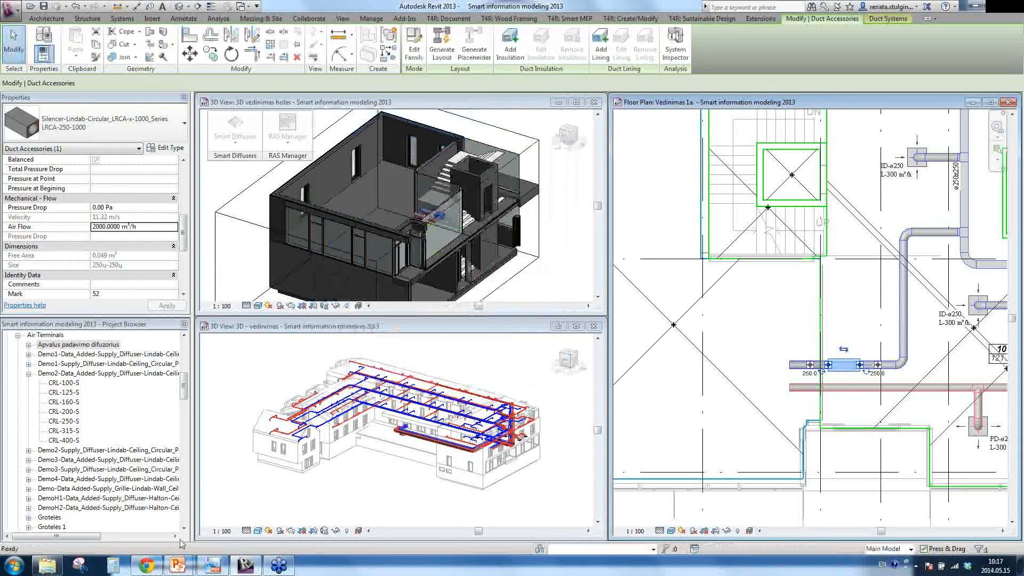
# Place an FDR-R-400-400 fire damper from the Fire_Damper-Halton-Rectangular_FDR_Series family in the empty area below the silencer duct in the floor plan
pyautogui.moveTo(185, 391); pyautogui.dragTo(186, 451)
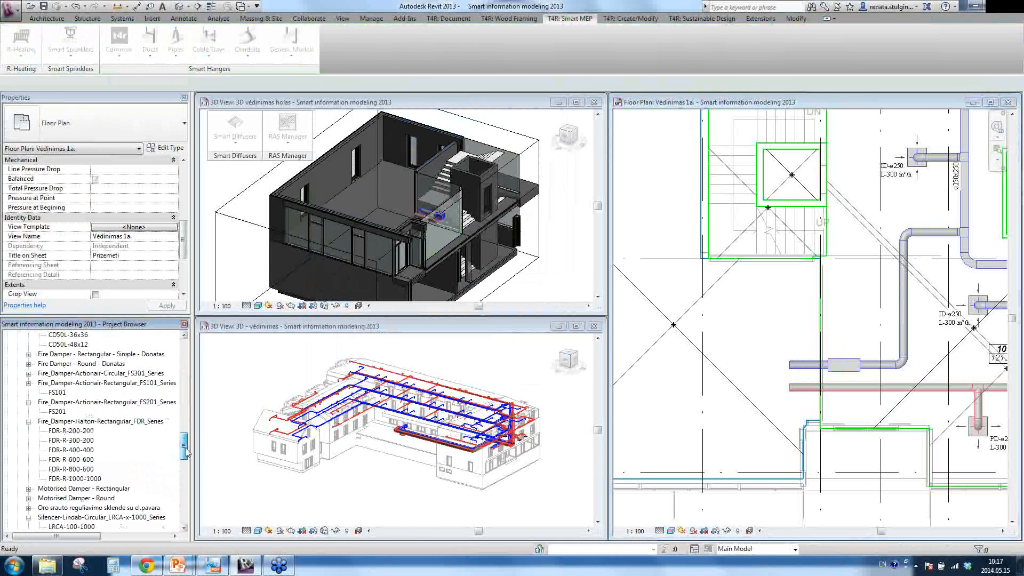
pyautogui.click(75, 450)
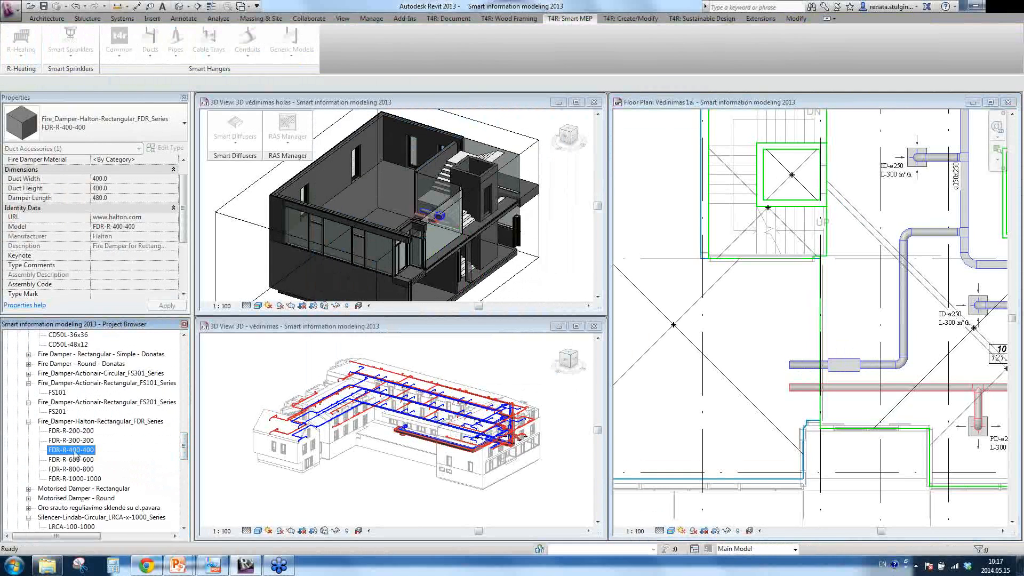
pyautogui.moveTo(75, 451); pyautogui.dragTo(709, 432)
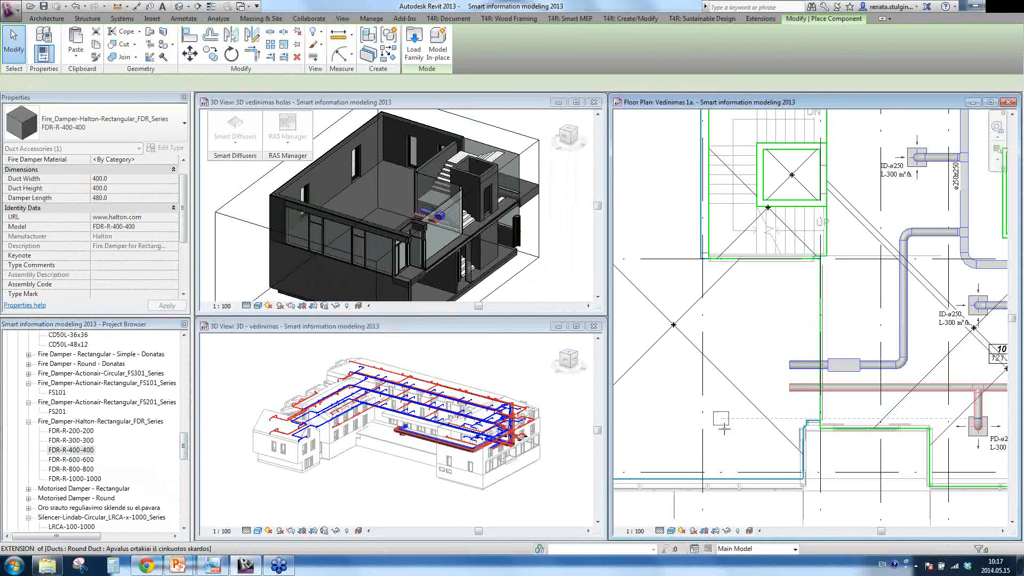
pyautogui.click(726, 433)
pyautogui.press('Escape')
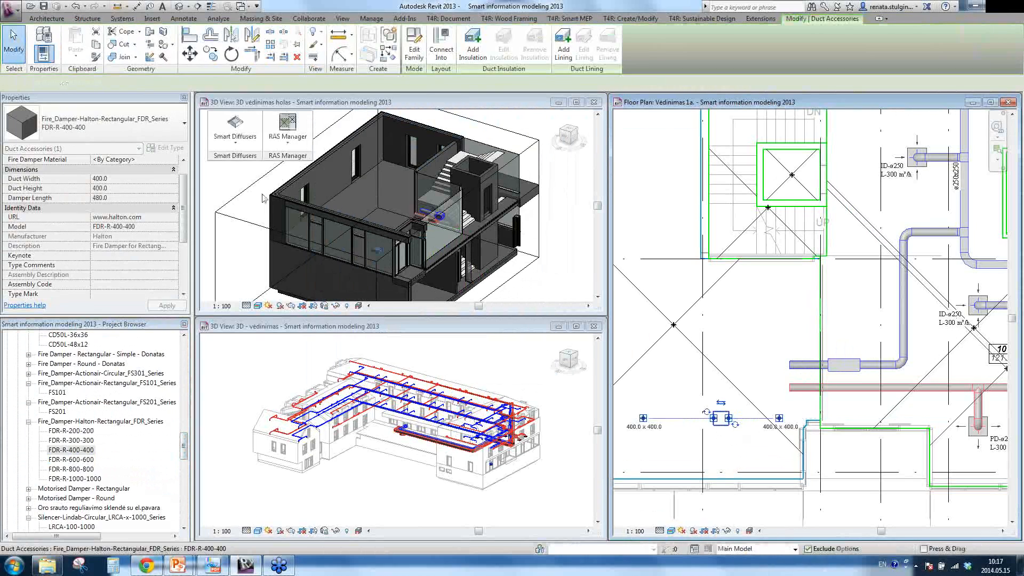
# View the fire damper's pressure chart with Manually Update Duct Accessories and close the dialog
pyautogui.click(244, 155)
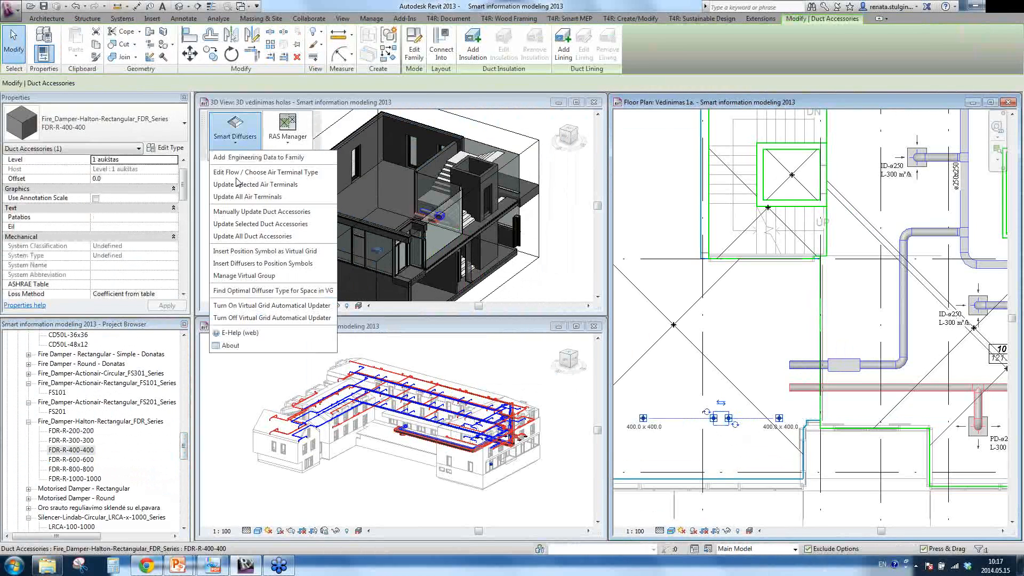
pyautogui.click(249, 216)
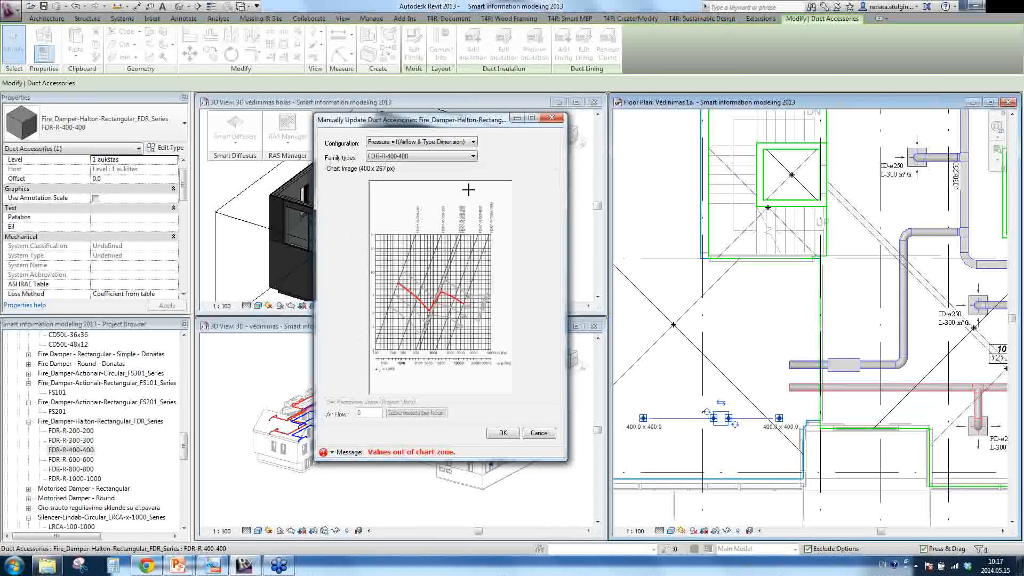
pyautogui.moveTo(487, 339)
pyautogui.click(503, 433)
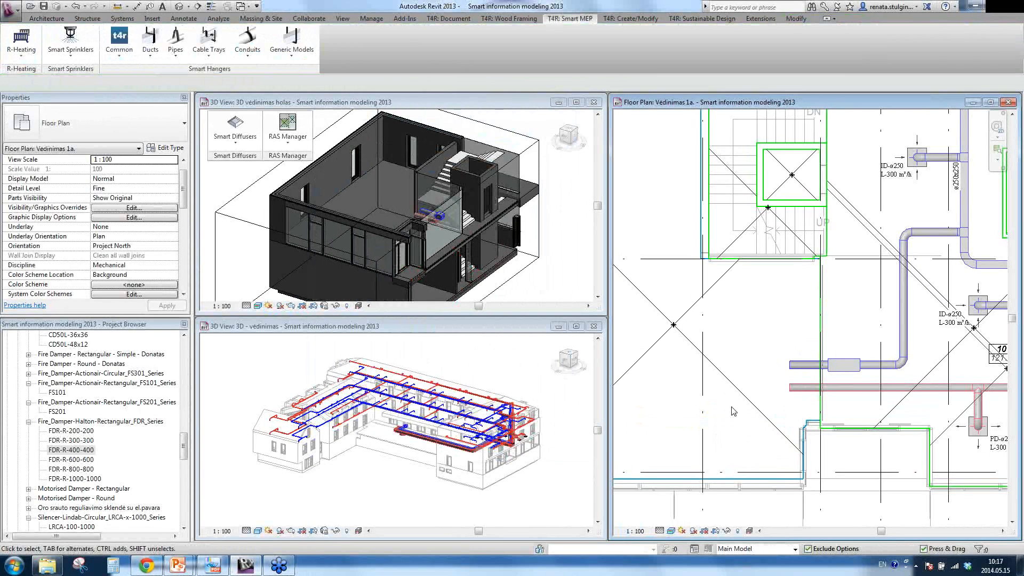
# Review the library file location and room/space placement options in RAS Manager's Data Load Configuration
pyautogui.scroll(-3, 758, 402)
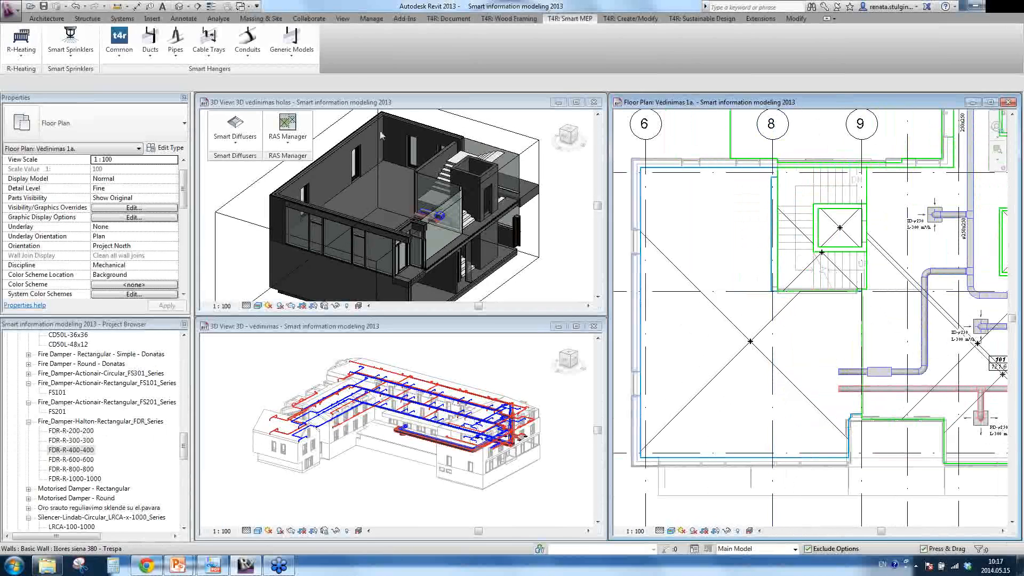
pyautogui.click(285, 150)
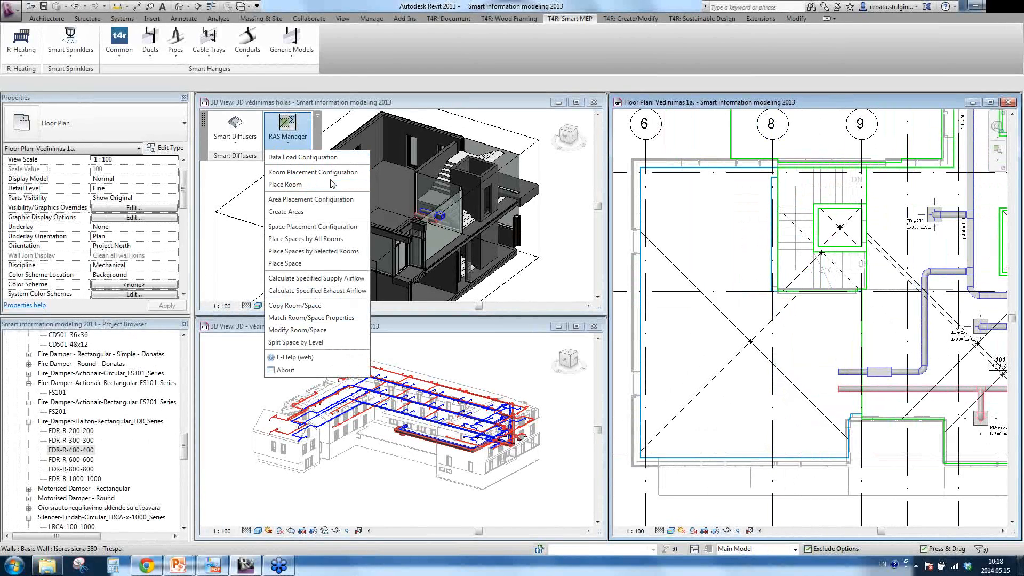
pyautogui.click(294, 170)
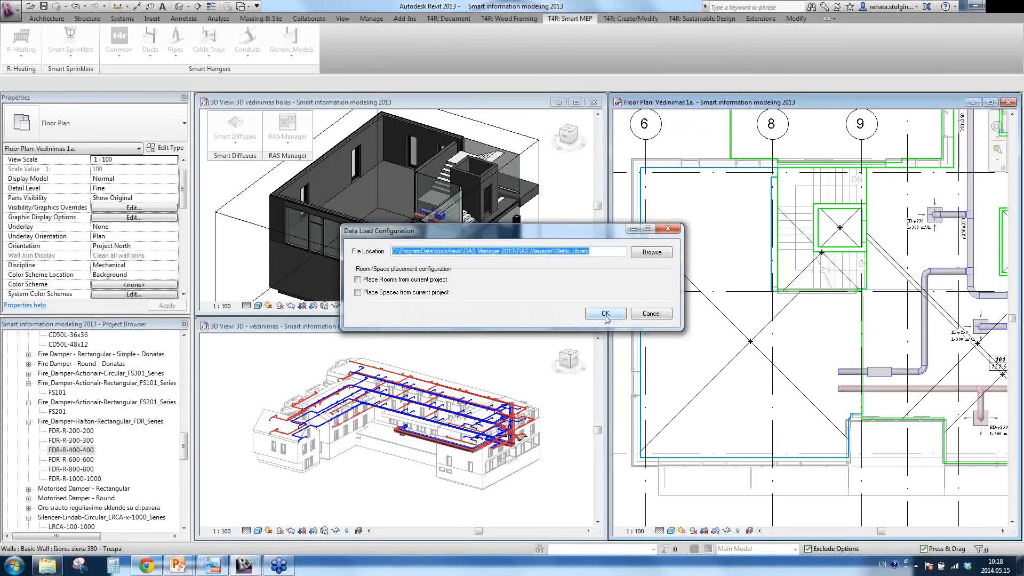
pyautogui.click(606, 313)
# Switch to Windows Explorer, open the NL.Room_Types.PN_2 text file from the Metric Library folder, examine its column headers and close it
pyautogui.click(287, 131)
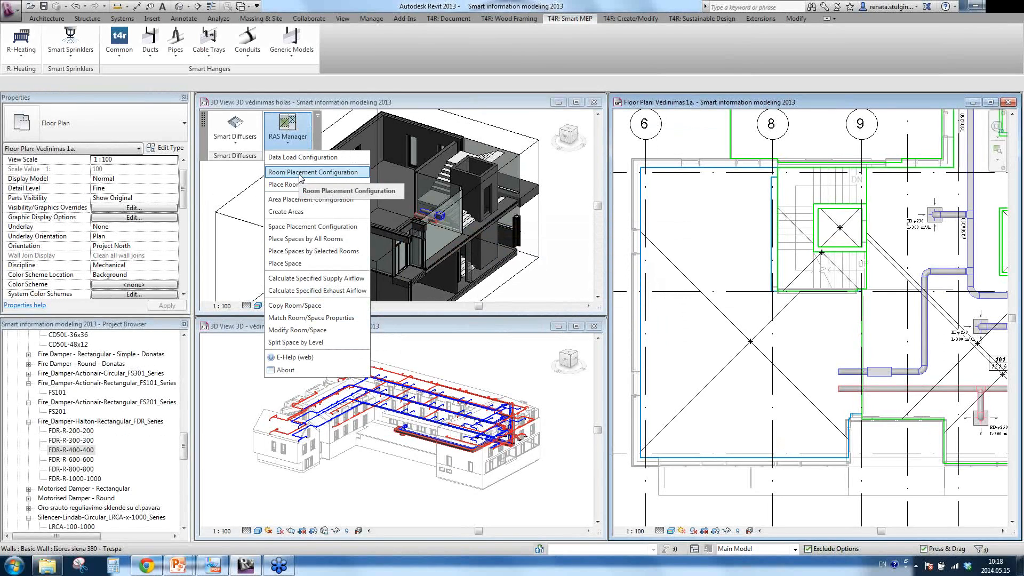
pyautogui.click(48, 566)
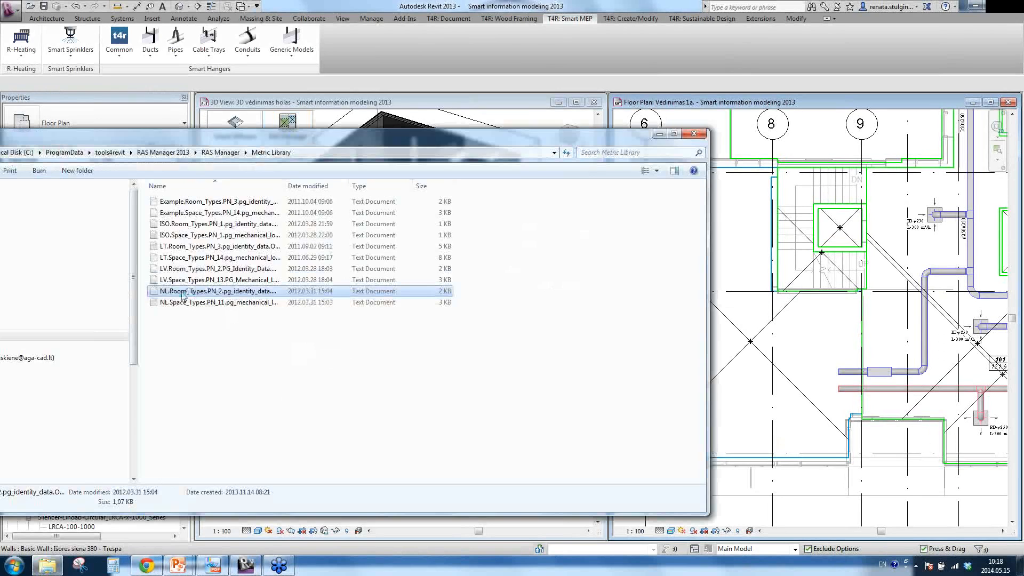
pyautogui.doubleClick(182, 293)
pyautogui.moveTo(123, 233); pyautogui.dragTo(57, 58)
pyautogui.moveTo(142, 32); pyautogui.dragTo(138, 32)
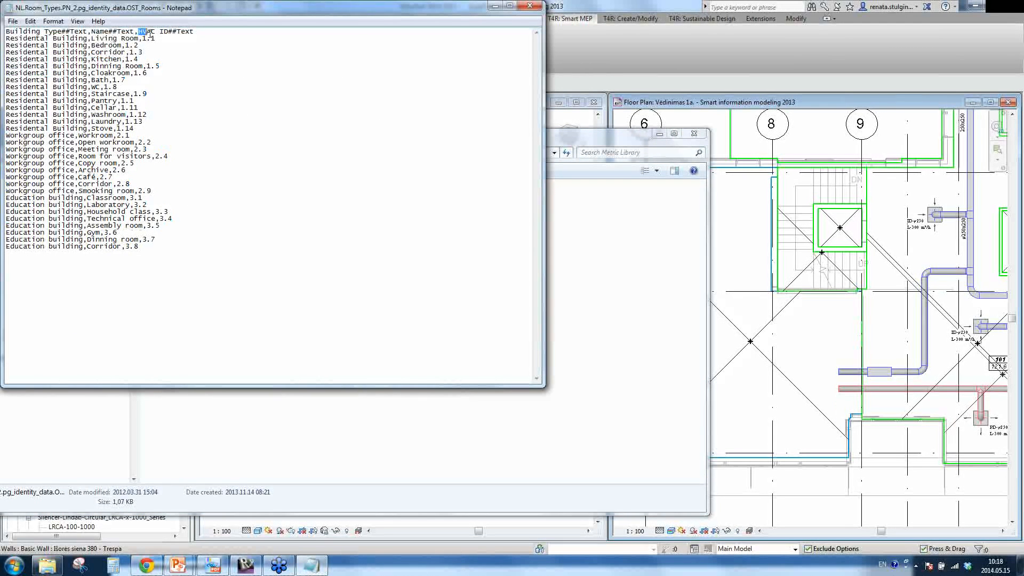
pyautogui.click(529, 6)
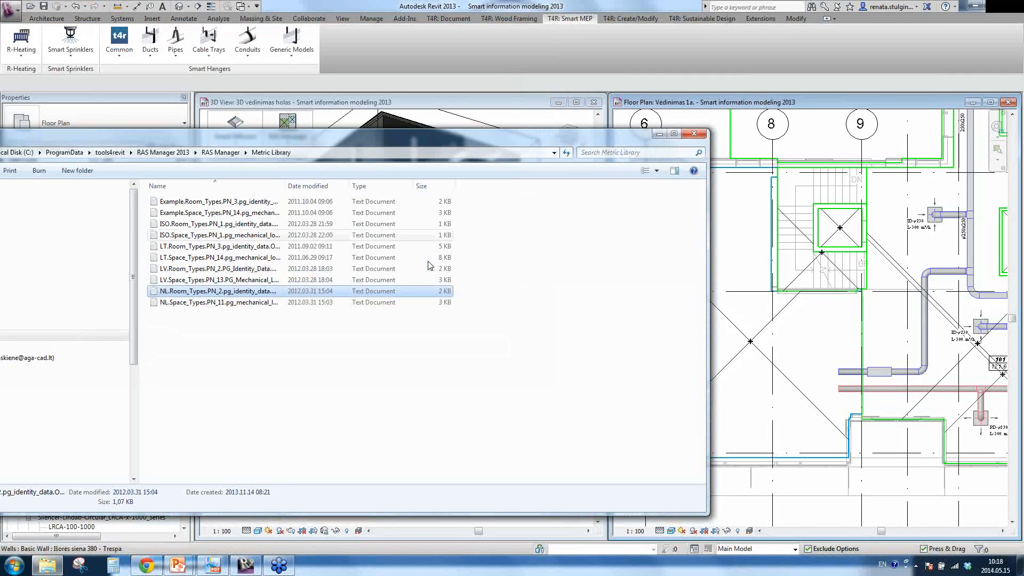
# Reopen the NL.Room_Types.PN_2 file, examine its building type and room name entries, close it and return to Revit
pyautogui.click(364, 327)
pyautogui.click(176, 302)
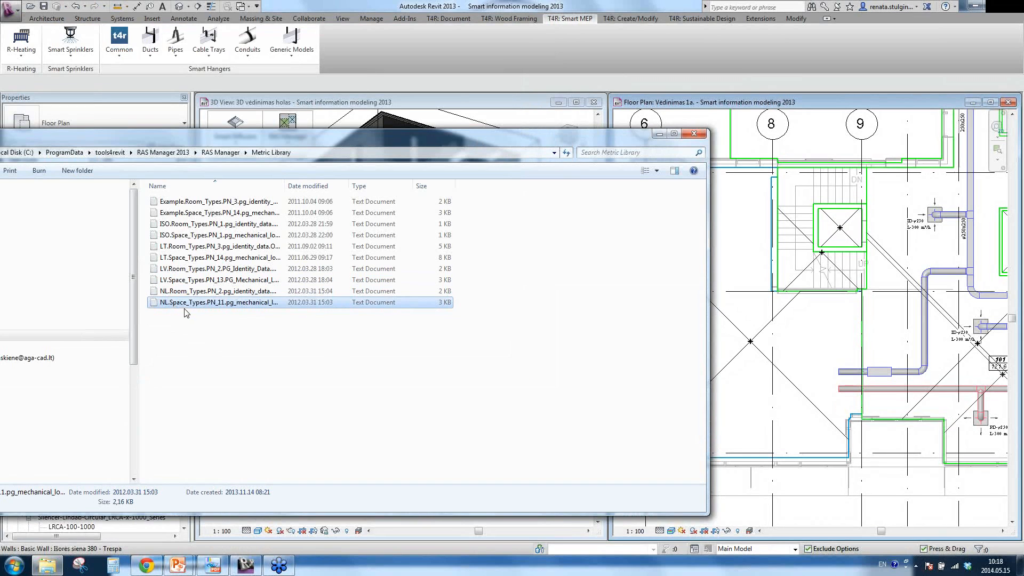
pyautogui.doubleClick(181, 291)
pyautogui.moveTo(160, 233); pyautogui.dragTo(5, 31)
pyautogui.click(65, 158)
pyautogui.moveTo(32, 93); pyautogui.dragTo(101, 157)
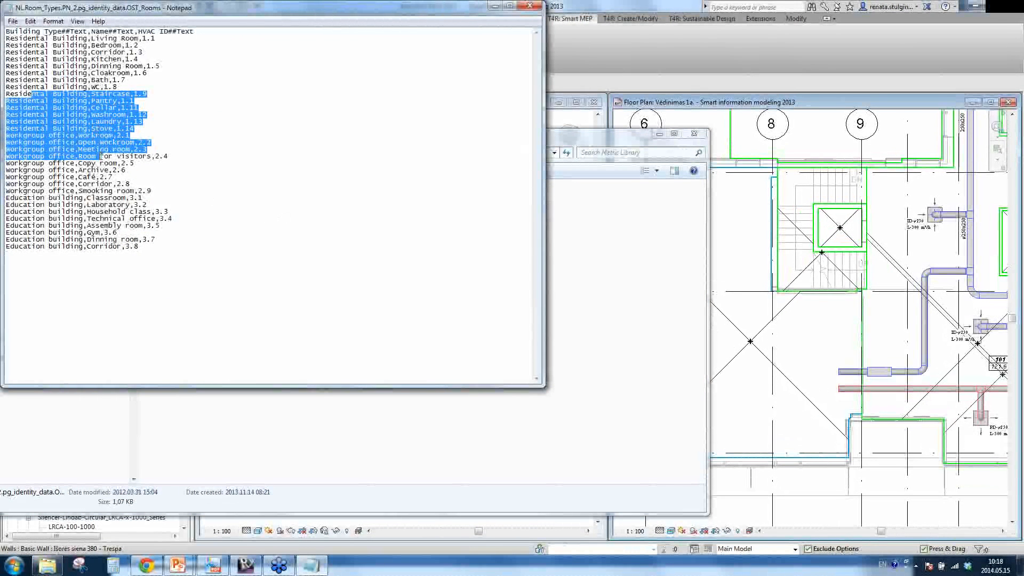
pyautogui.click(529, 7)
pyautogui.click(659, 134)
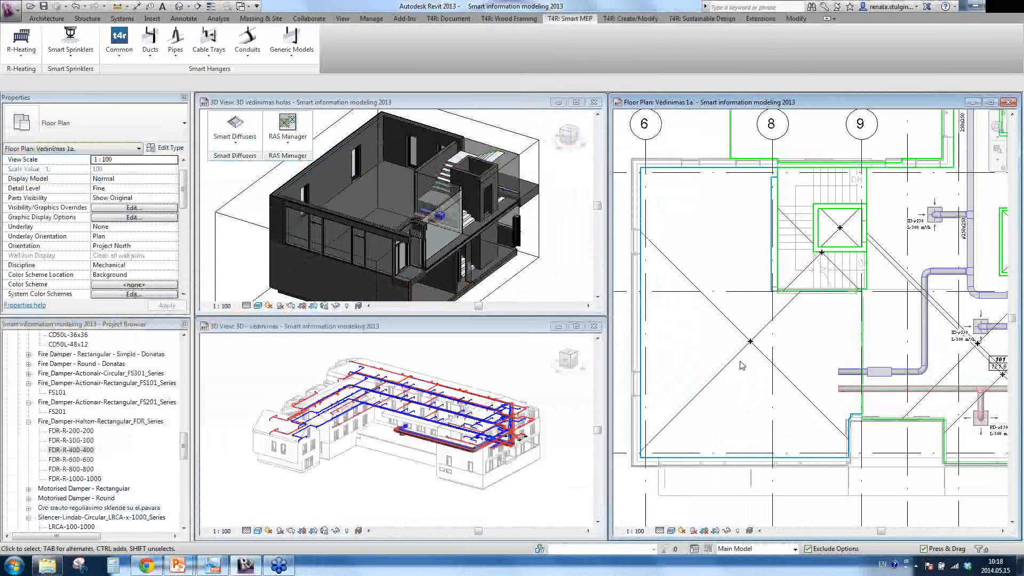
# Start RAS Manager's Place Room and load the room list NL.Room_Types.PN_2.pg_identity_data.OST_Rooms
pyautogui.click(740, 365)
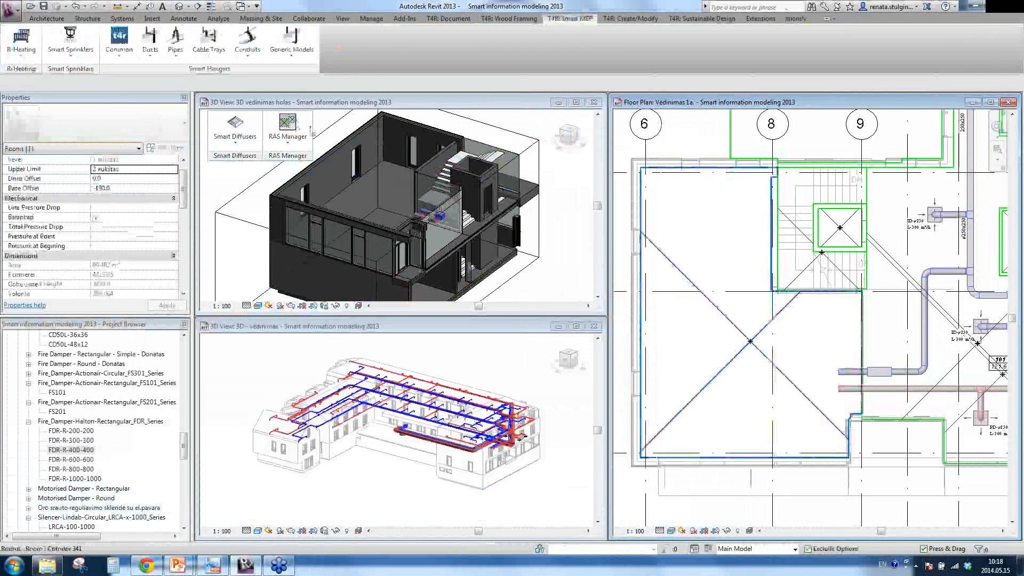
pyautogui.click(287, 128)
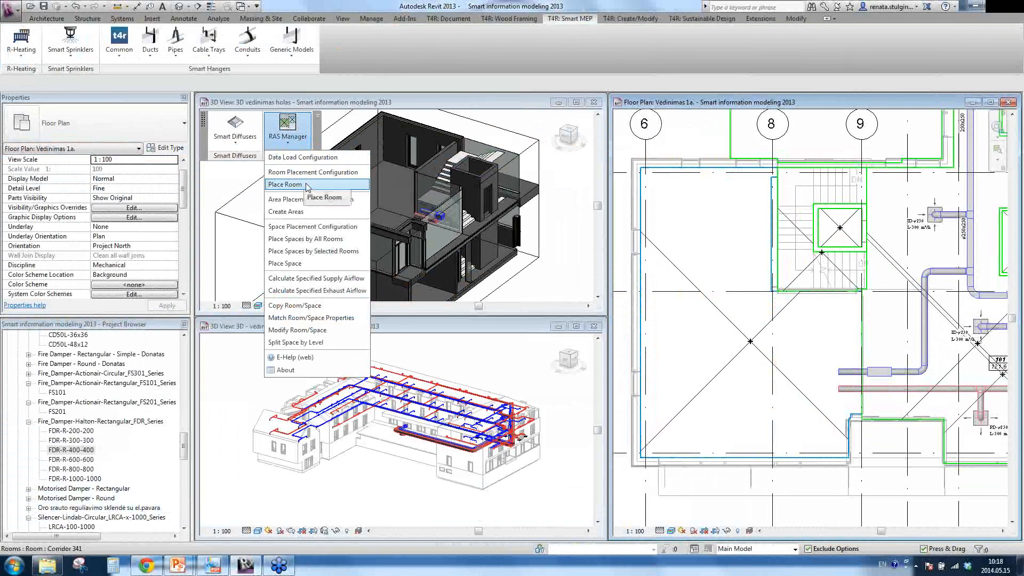
pyautogui.click(306, 185)
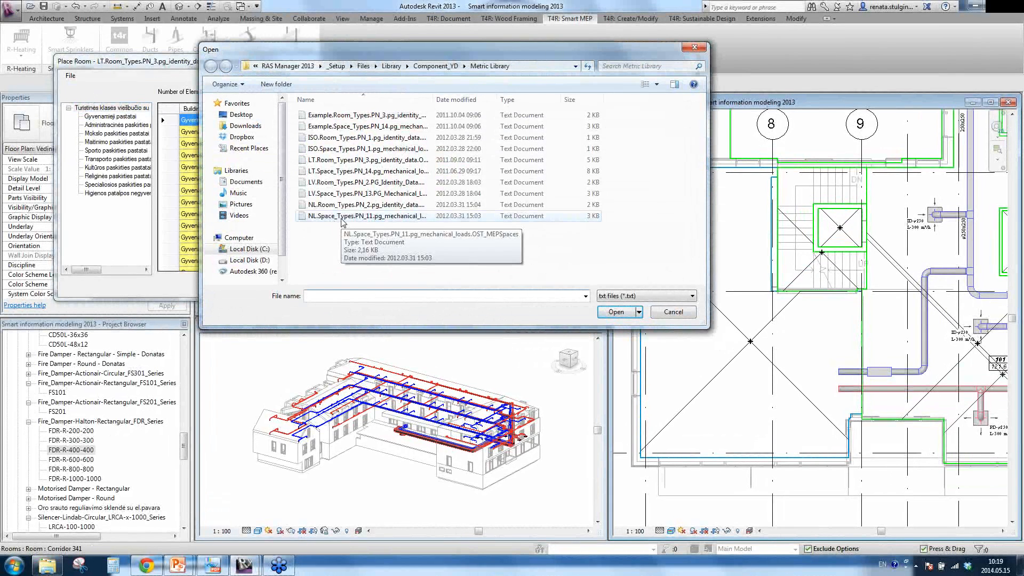
pyautogui.click(344, 207)
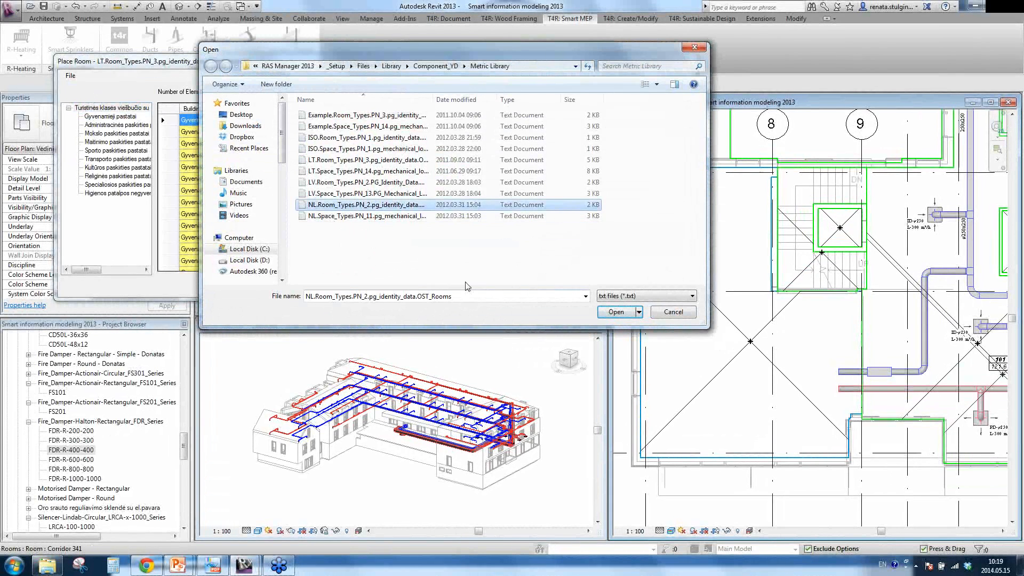
pyautogui.click(616, 312)
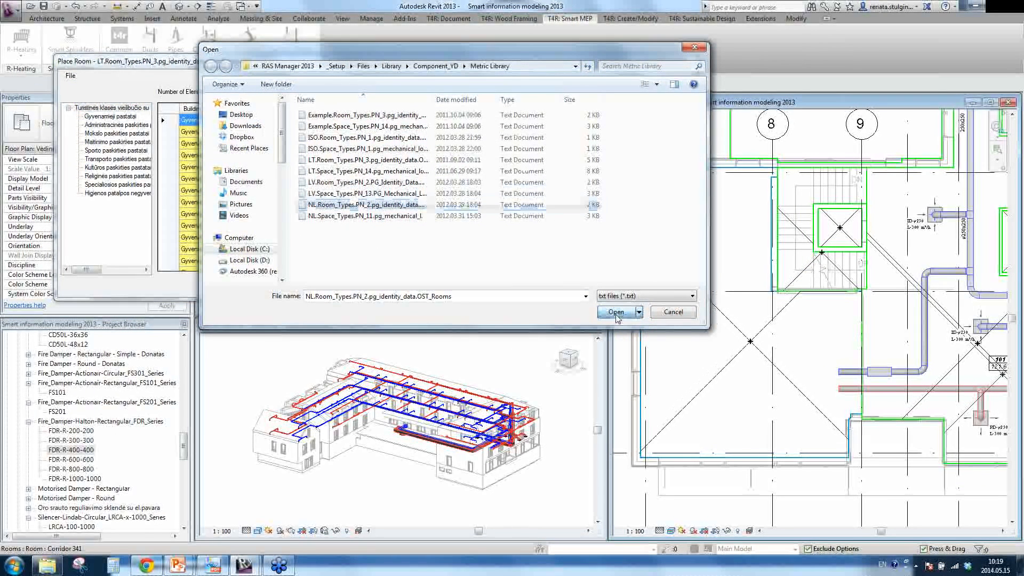
# Insert the Workgroup office Café room, HVAC ID 2.7, in place of Corridor 341 between grids 6 and 9, and close Place Room
pyautogui.moveTo(685, 141); pyautogui.dragTo(666, 226)
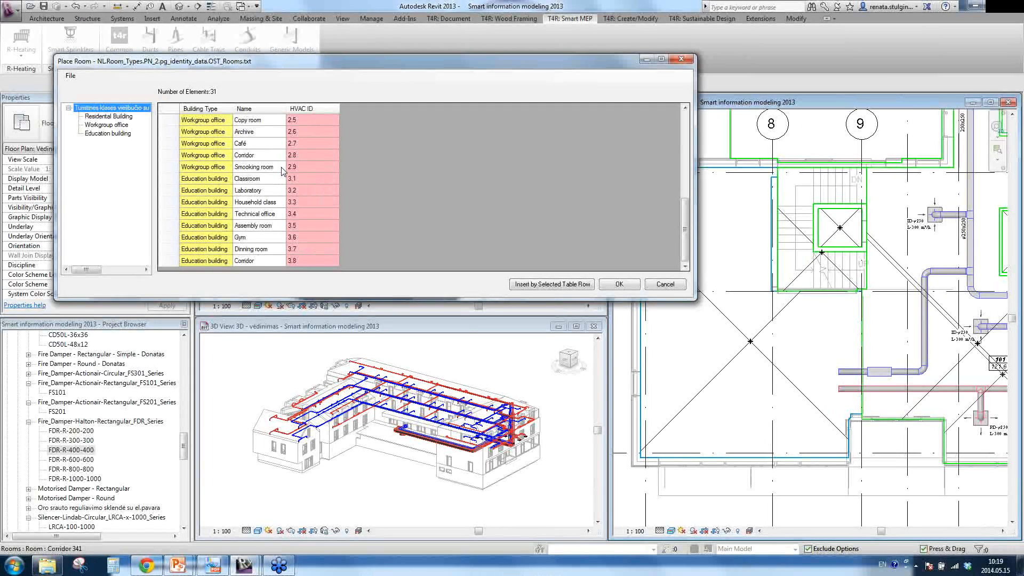
pyautogui.click(172, 144)
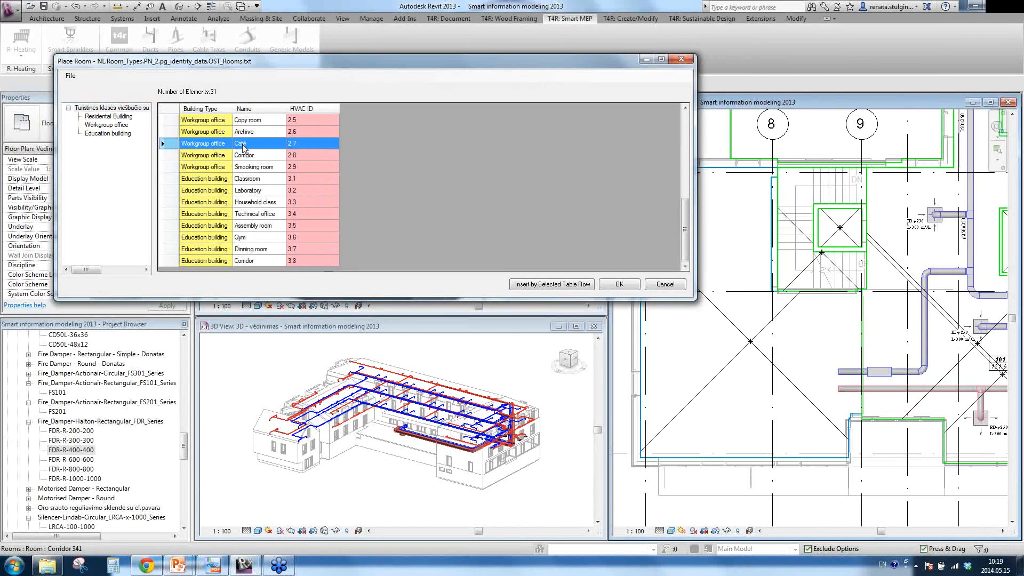
pyautogui.click(561, 288)
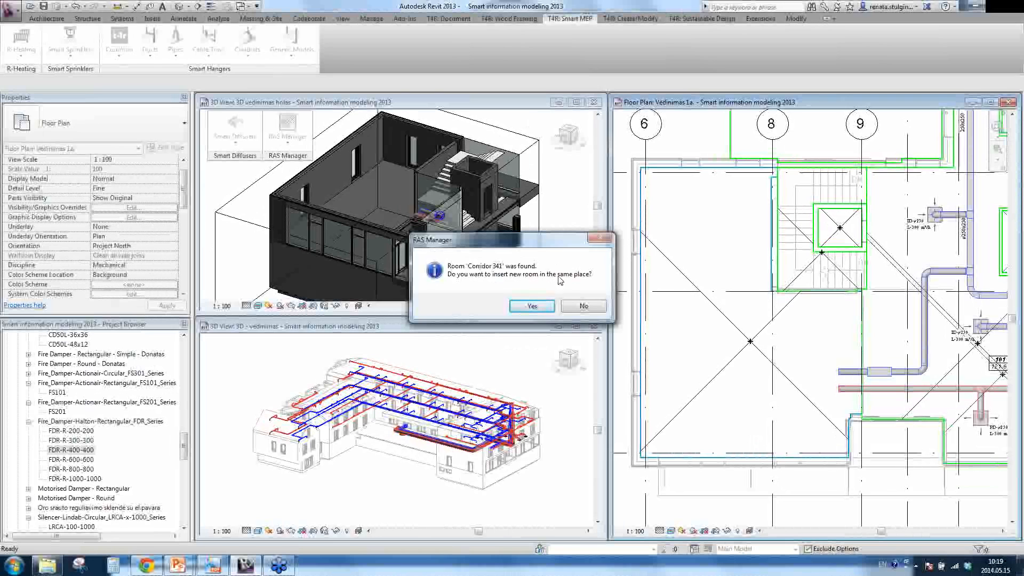
pyautogui.click(531, 306)
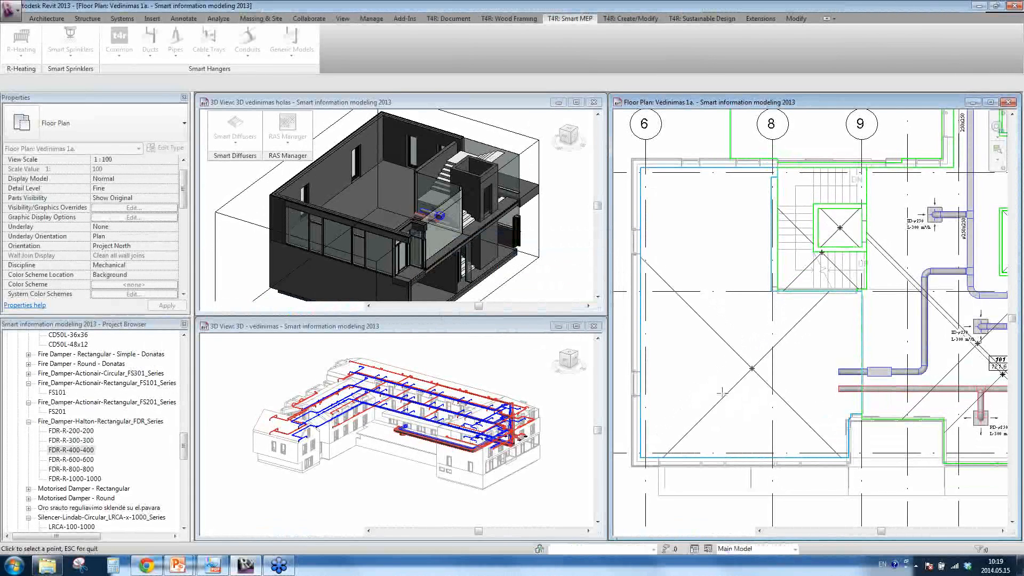
pyautogui.click(766, 388)
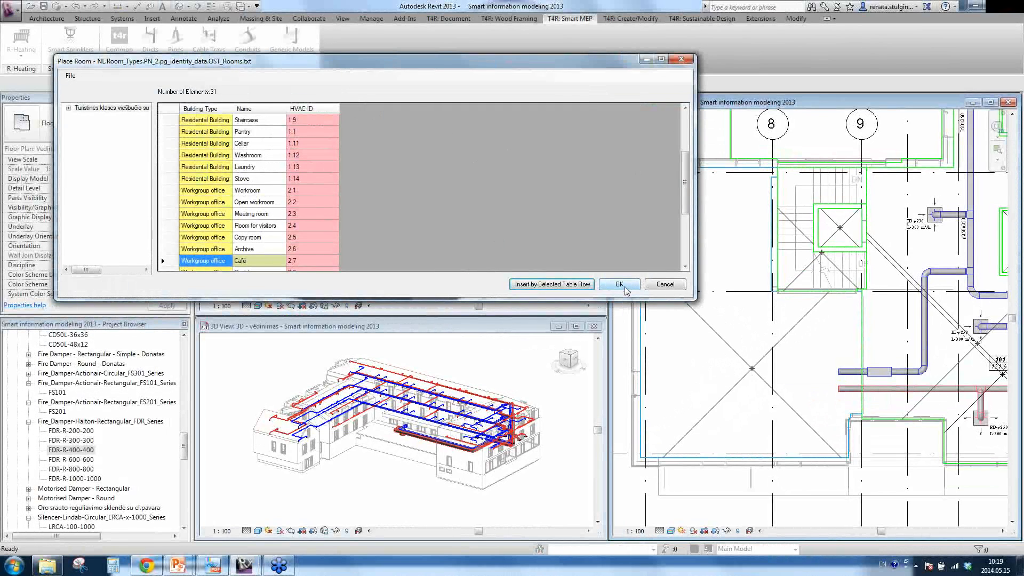
pyautogui.click(623, 285)
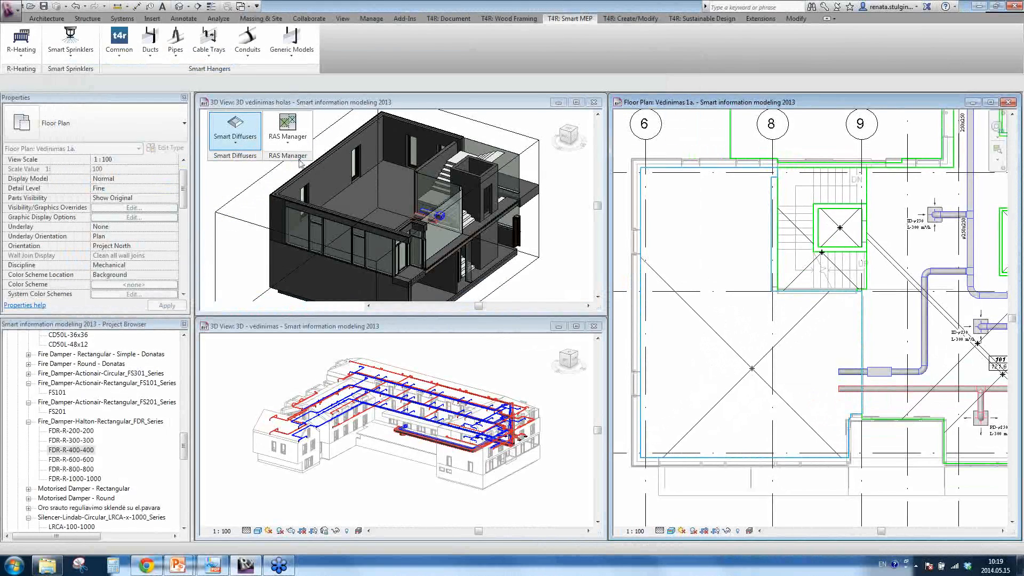
# View the Data Load Configuration options for placing rooms and spaces from the current project, and close the dialog
pyautogui.click(288, 133)
pyautogui.click(314, 176)
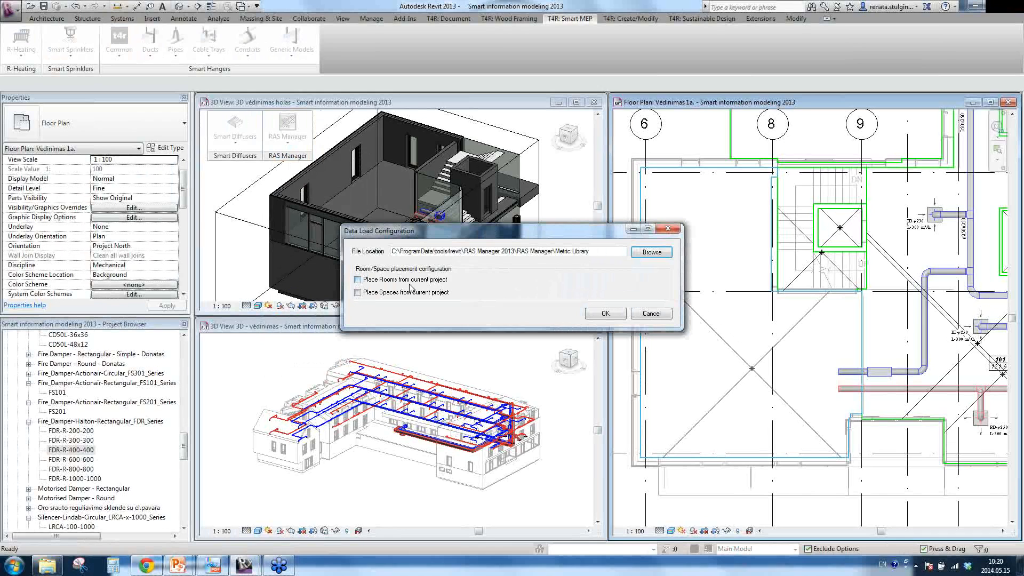
pyautogui.click(668, 229)
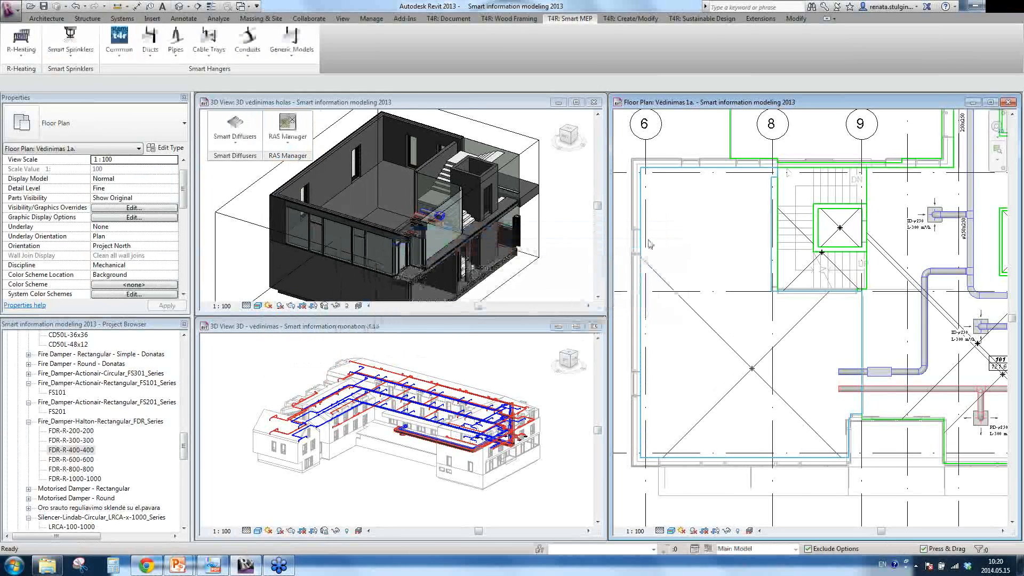
# Try to place a space from the selected Café 342 room between grids 6 and 9 with Place Spaces by Selected Rooms
pyautogui.scroll(-3, 732, 354)
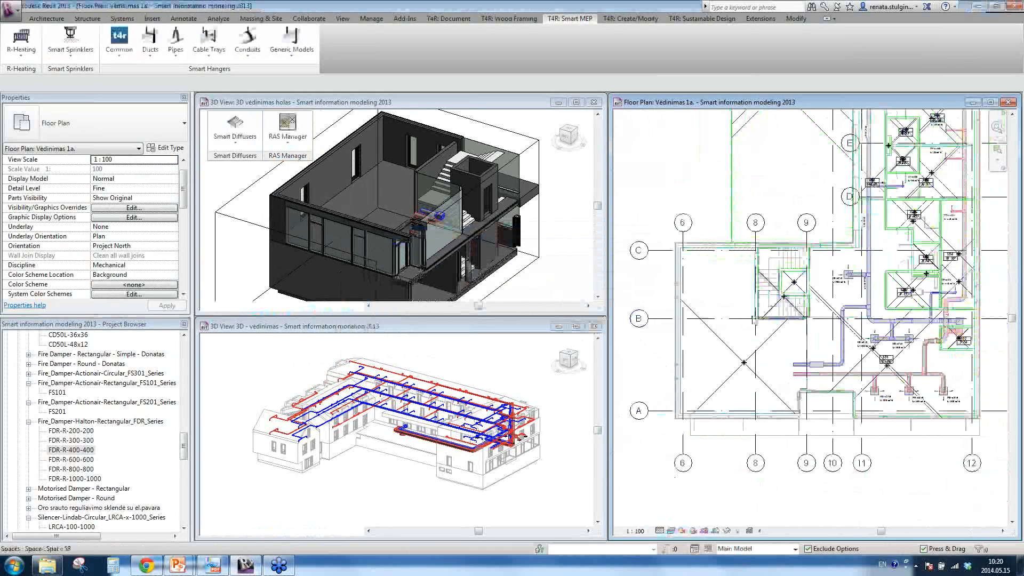
pyautogui.scroll(2, 732, 354)
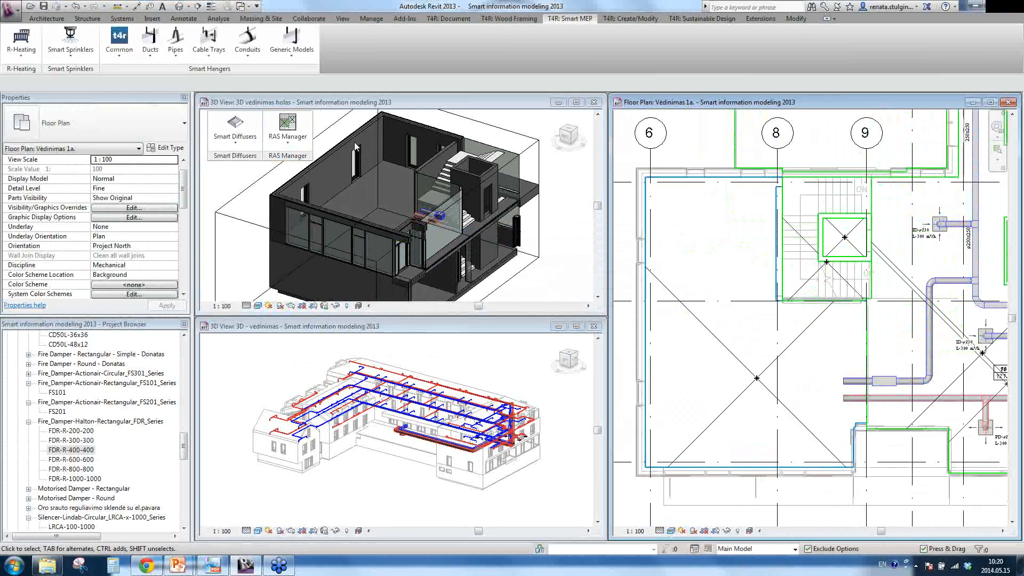
pyautogui.click(294, 151)
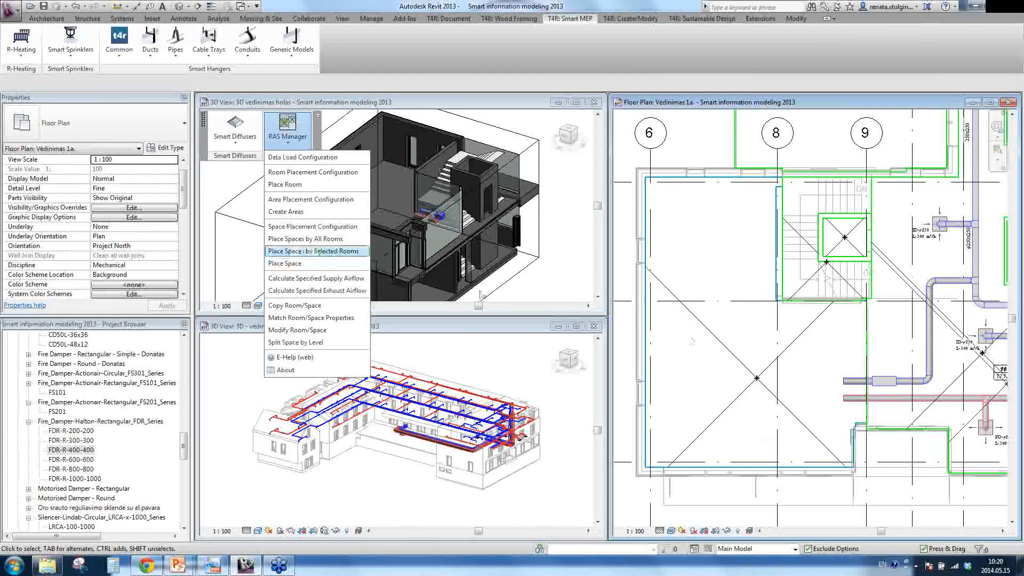
pyautogui.click(305, 258)
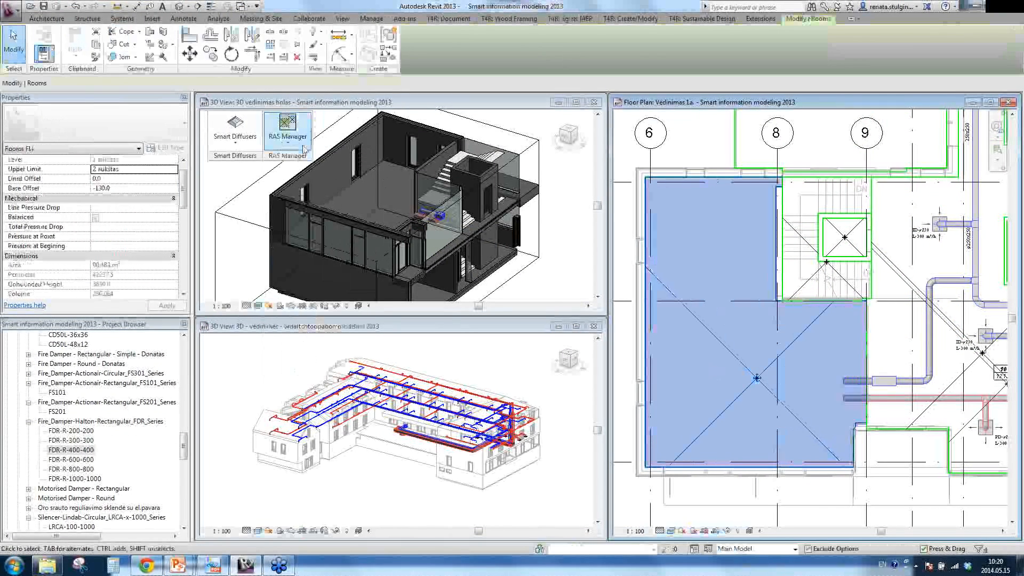
pyautogui.click(291, 144)
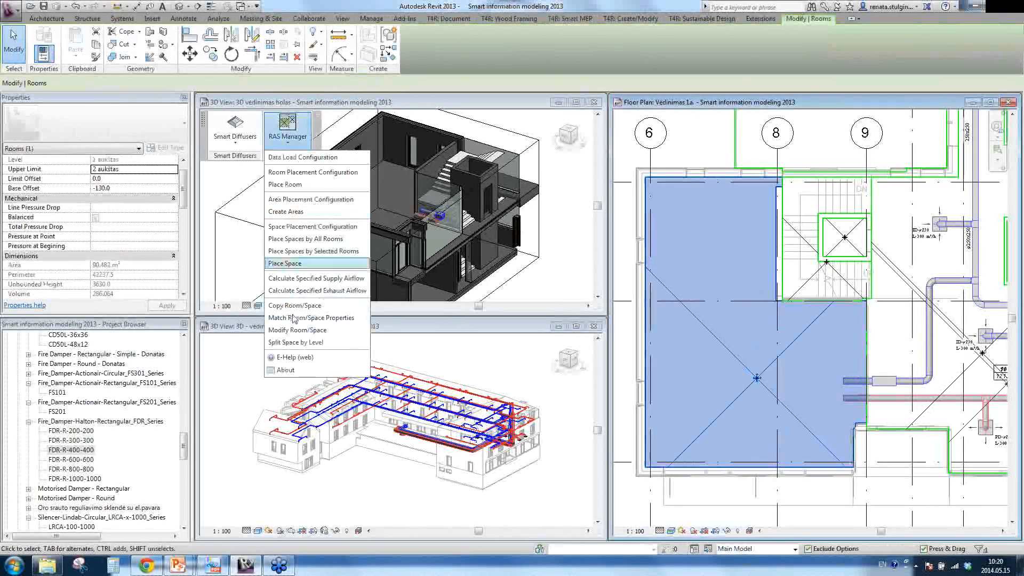
pyautogui.click(300, 252)
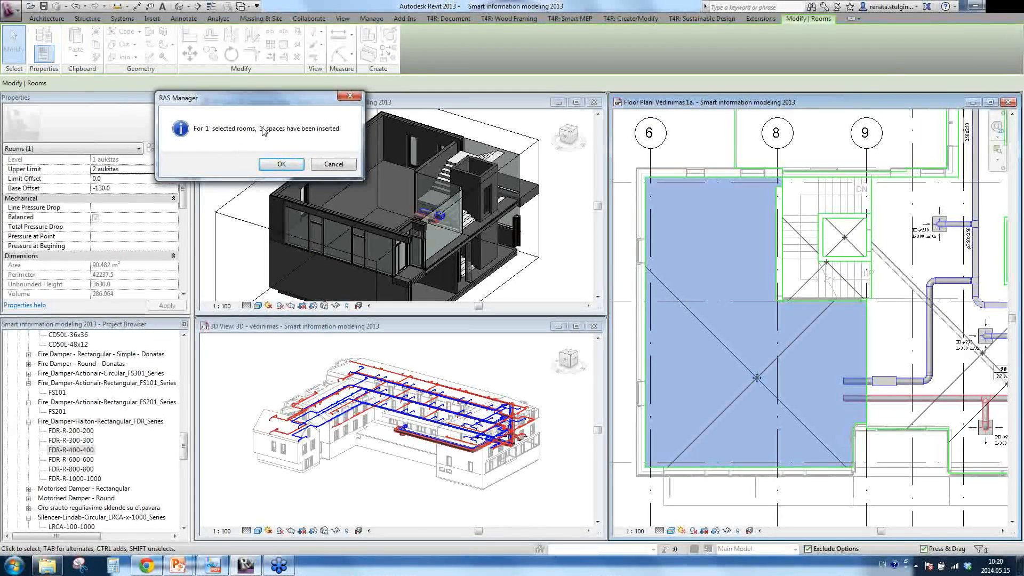
pyautogui.click(281, 164)
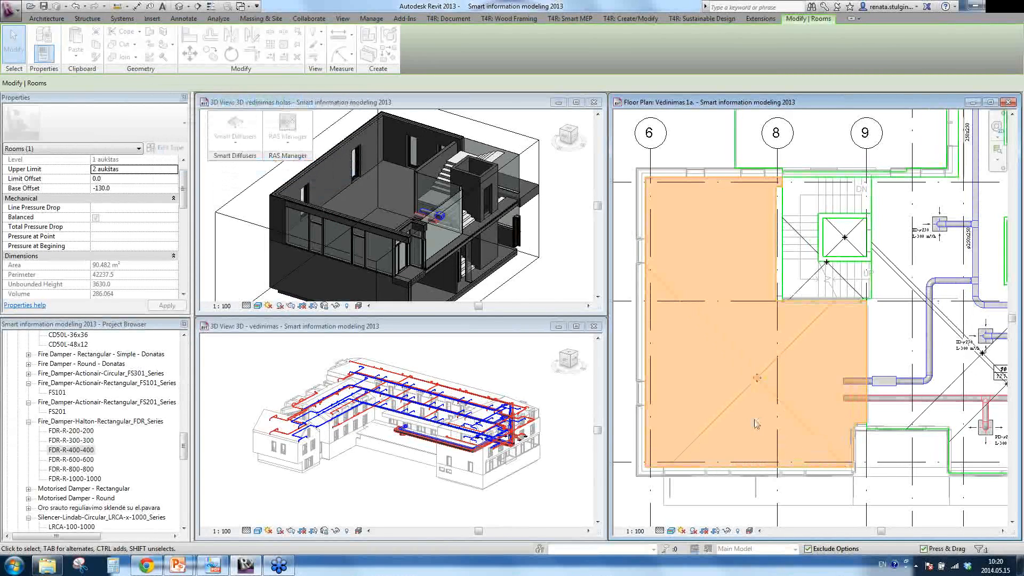
pyautogui.press('Escape')
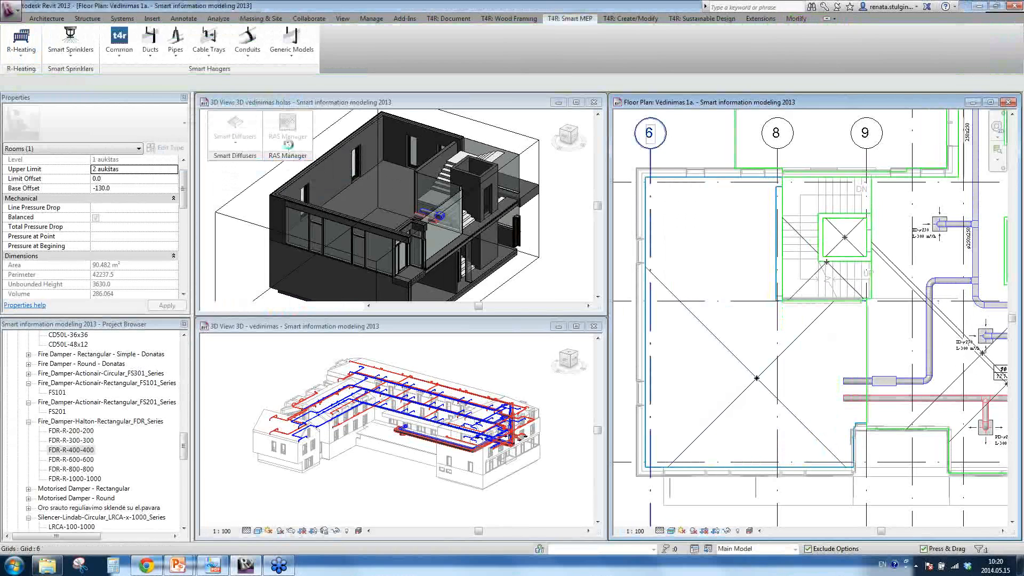
# Select the Café 342 room, place a space in it with Place Spaces by Selected Rooms, and accept the overlap warning
pyautogui.click(745, 388)
pyautogui.moveTo(712, 380); pyautogui.dragTo(755, 378)
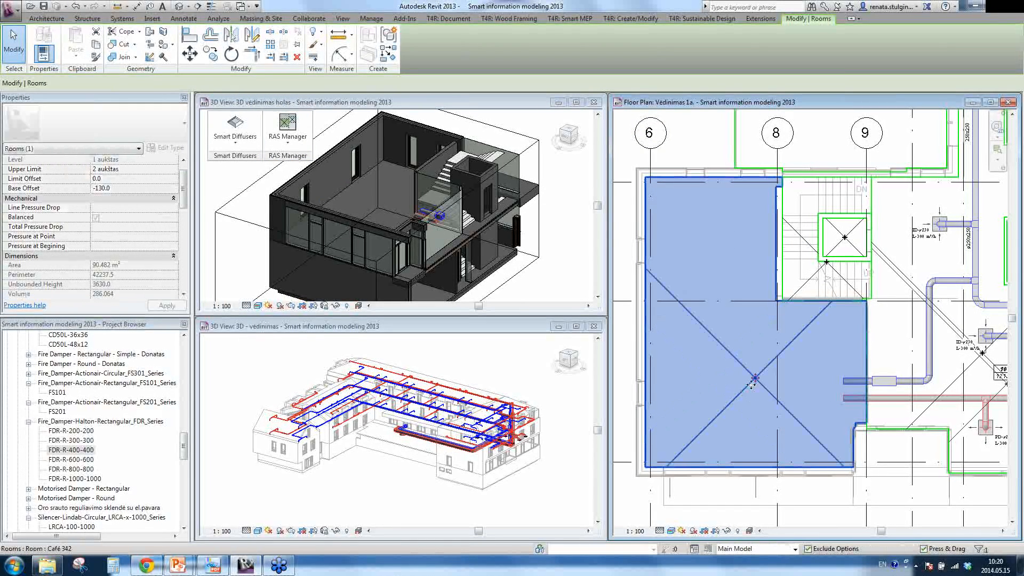
pyautogui.click(287, 138)
pyautogui.click(299, 258)
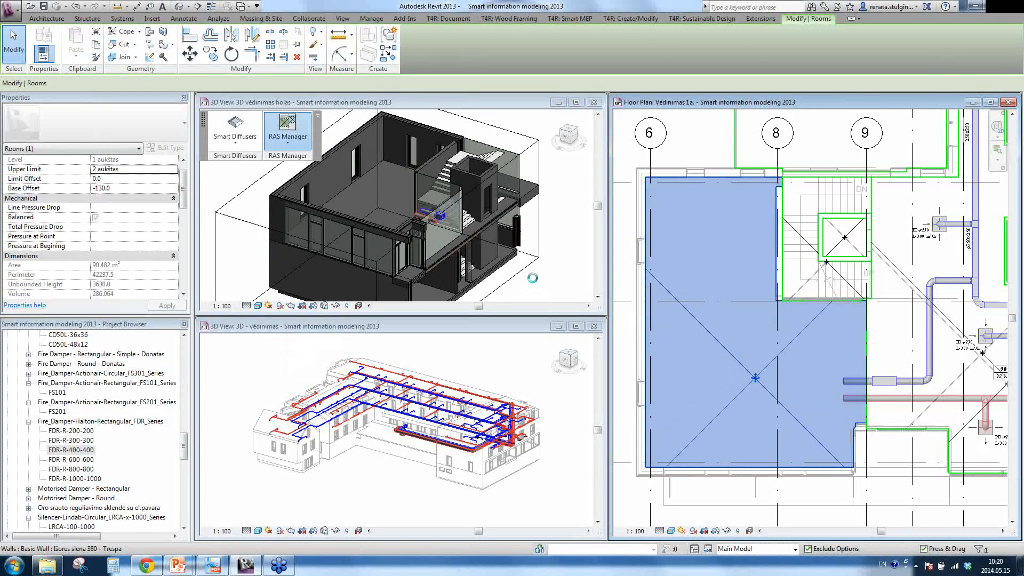
pyautogui.click(278, 166)
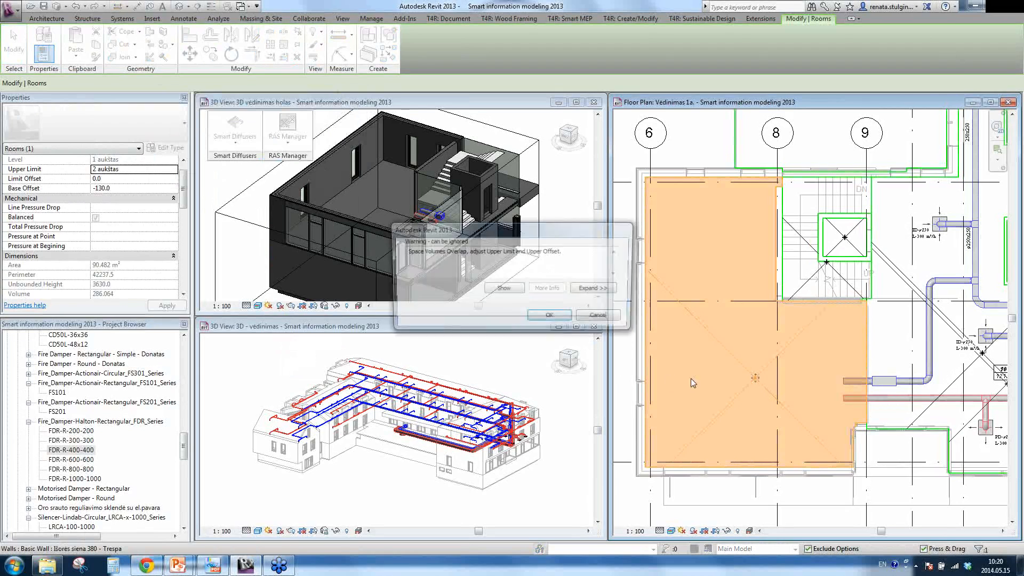
pyautogui.click(550, 316)
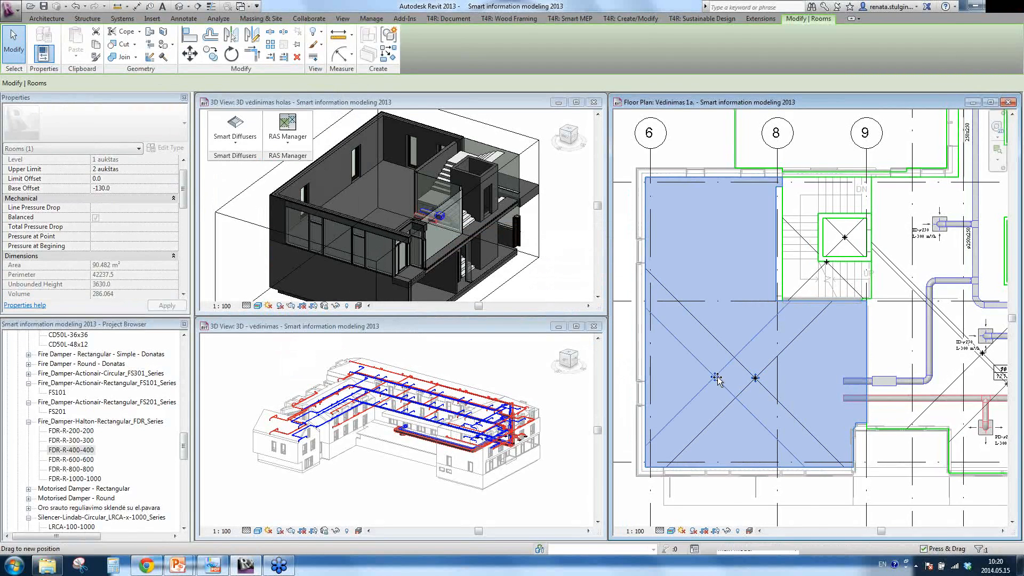
# Select the Café 342 space and calculate its specified supply airflow by area with RAS Manager
pyautogui.click(749, 388)
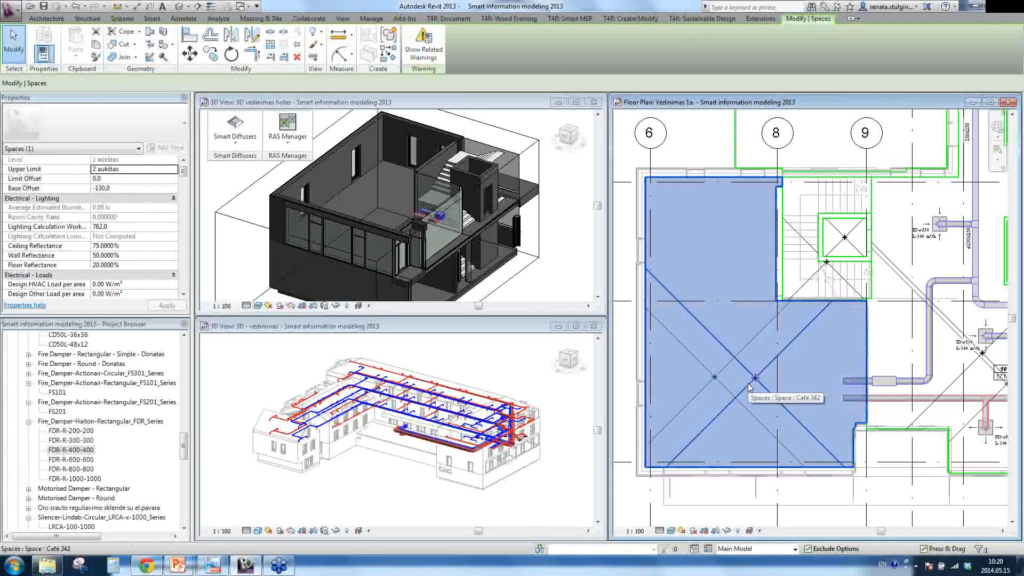
pyautogui.click(714, 385)
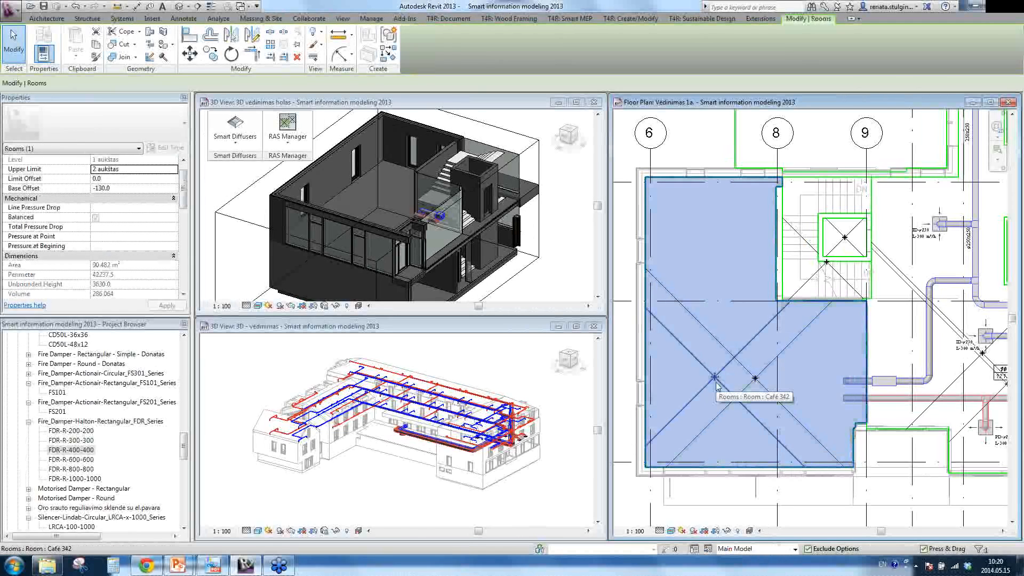
pyautogui.click(750, 387)
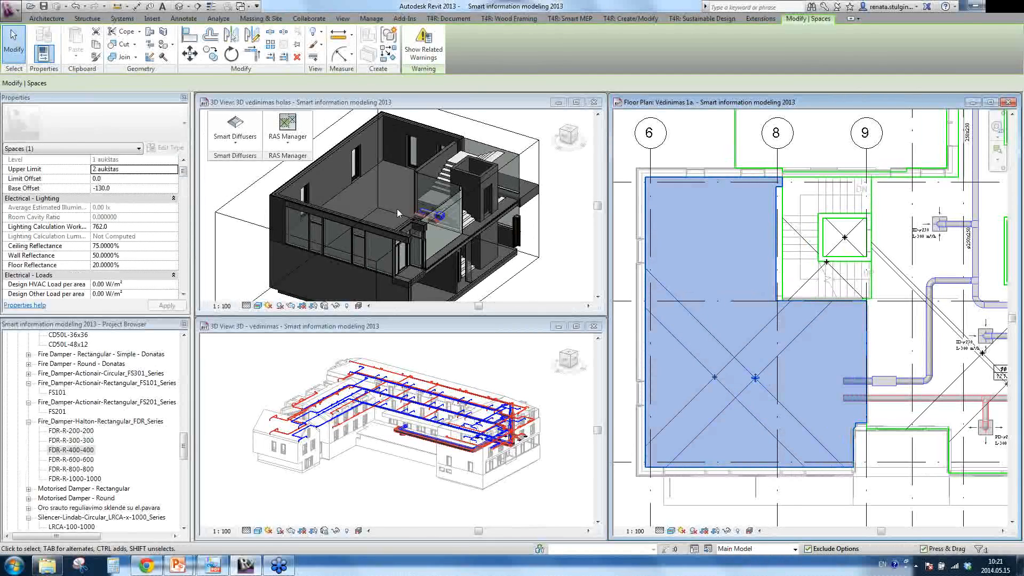
pyautogui.click(287, 140)
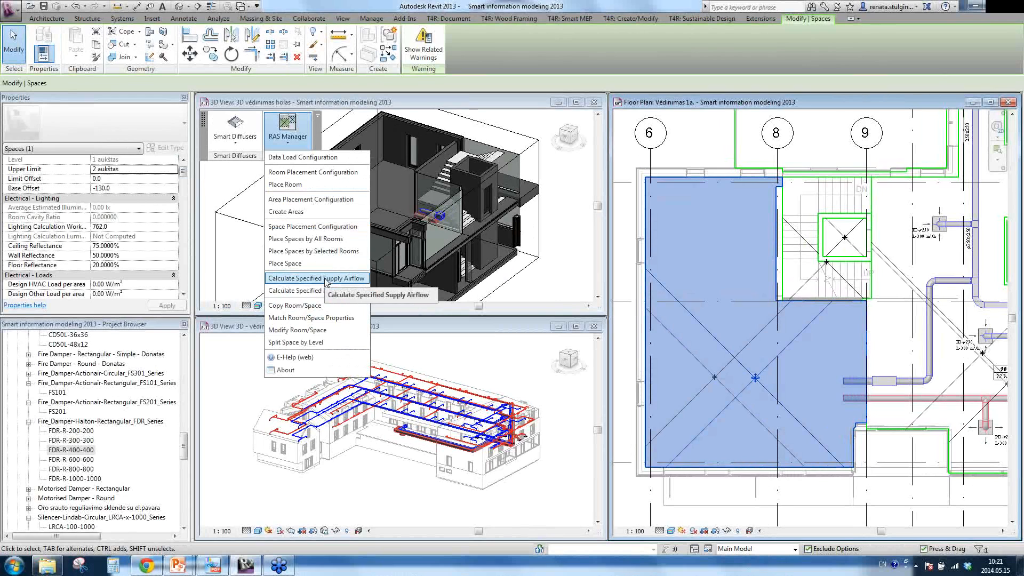
pyautogui.click(325, 278)
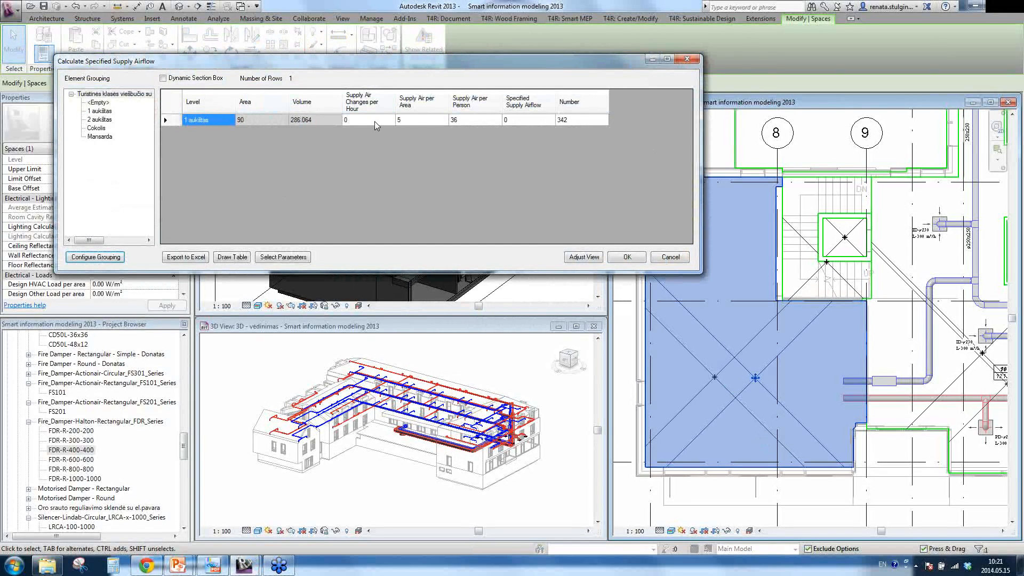
pyautogui.click(414, 123)
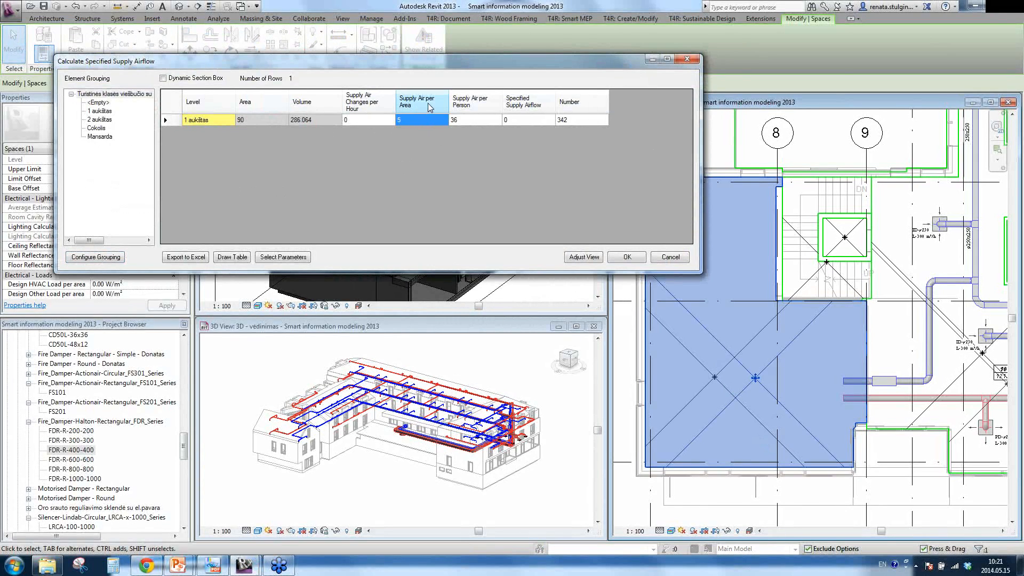
pyautogui.rightClick(412, 123)
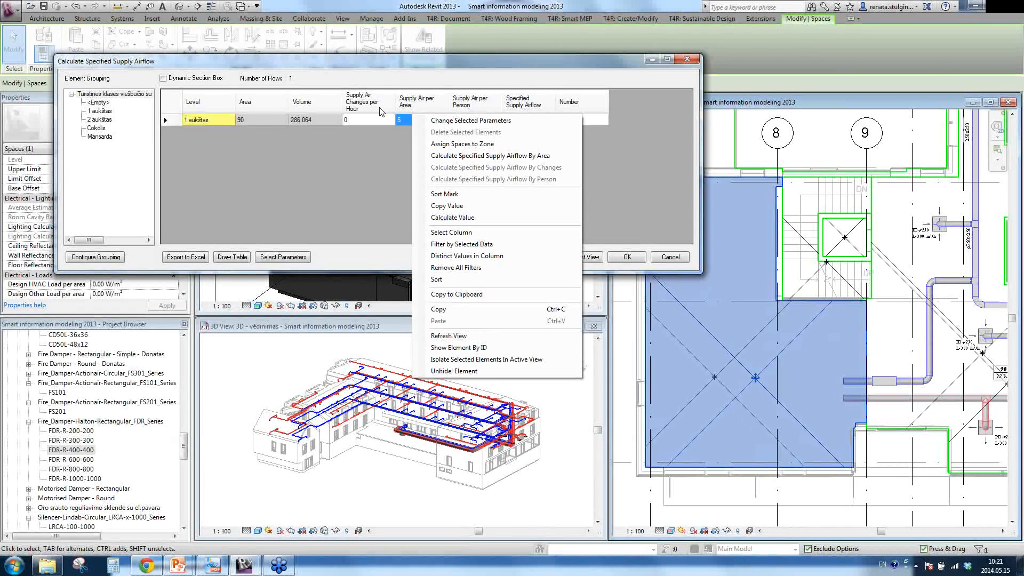
pyautogui.click(549, 160)
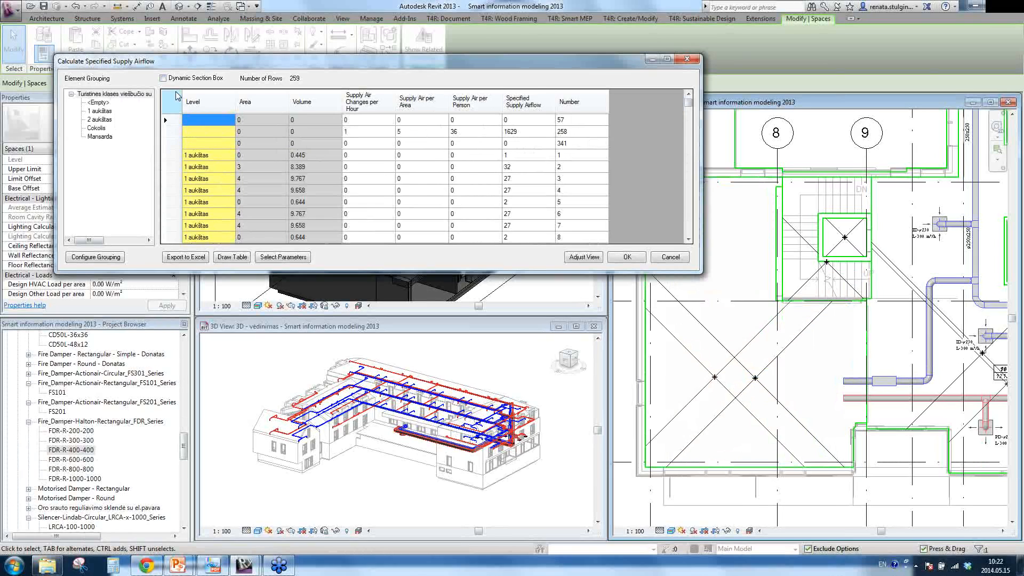
# For space 342 on level 1 aukštas, set supply air changes per hour to 7 and calculate specified supply airflow by changes
pyautogui.click(100, 111)
pyautogui.moveTo(688, 110); pyautogui.dragTo(698, 227)
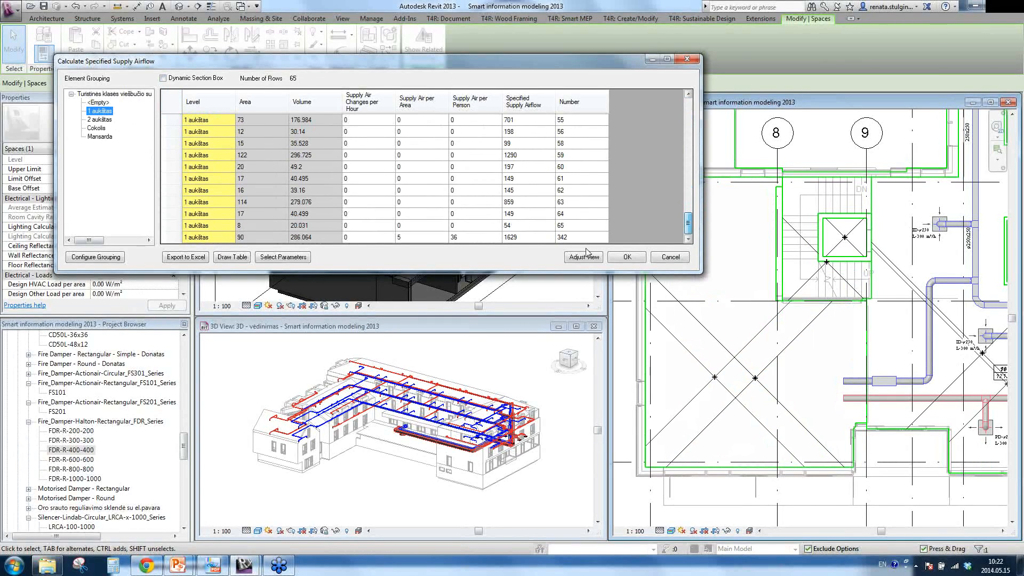
pyautogui.click(176, 237)
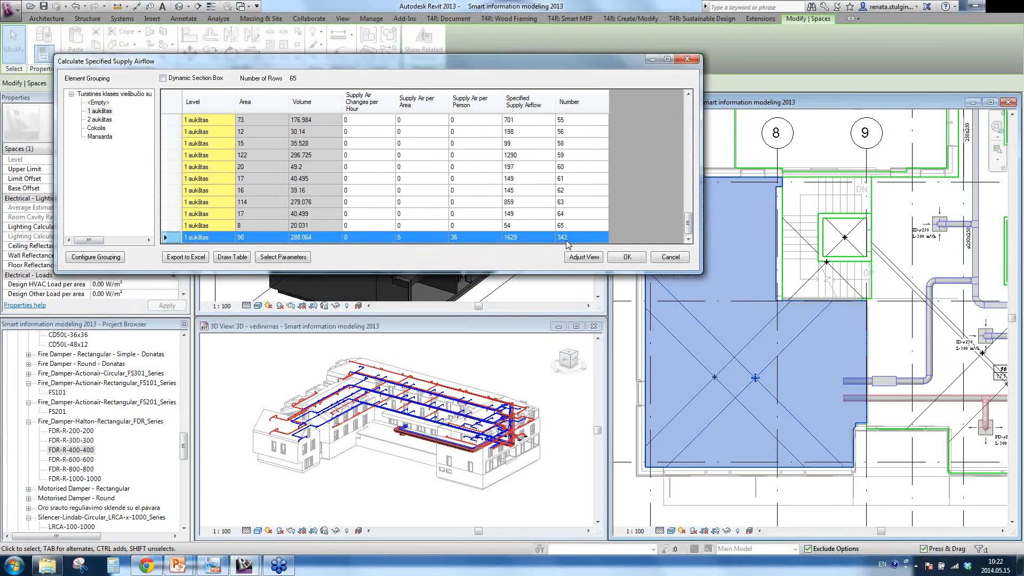
pyautogui.click(518, 238)
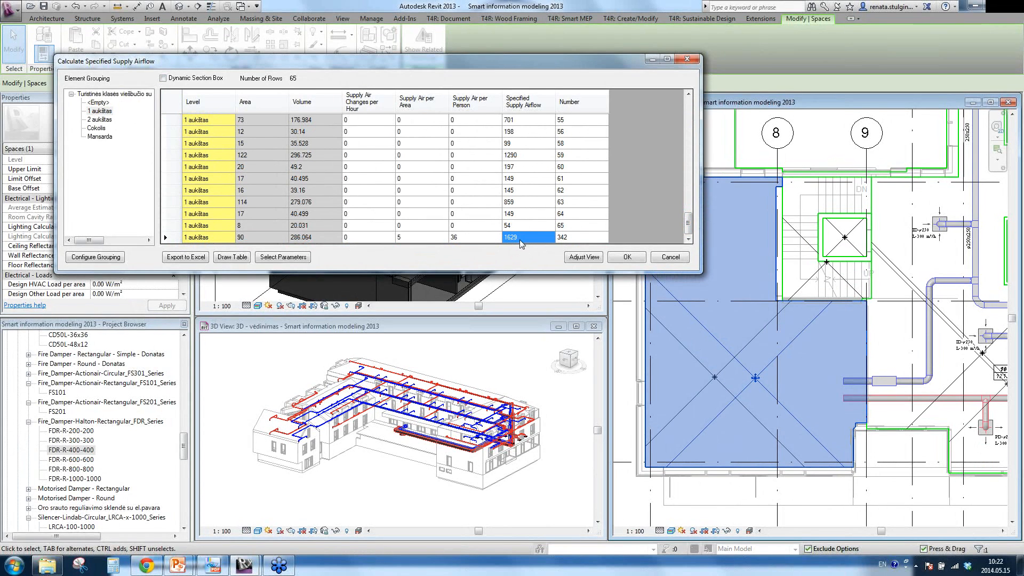
pyautogui.click(376, 238)
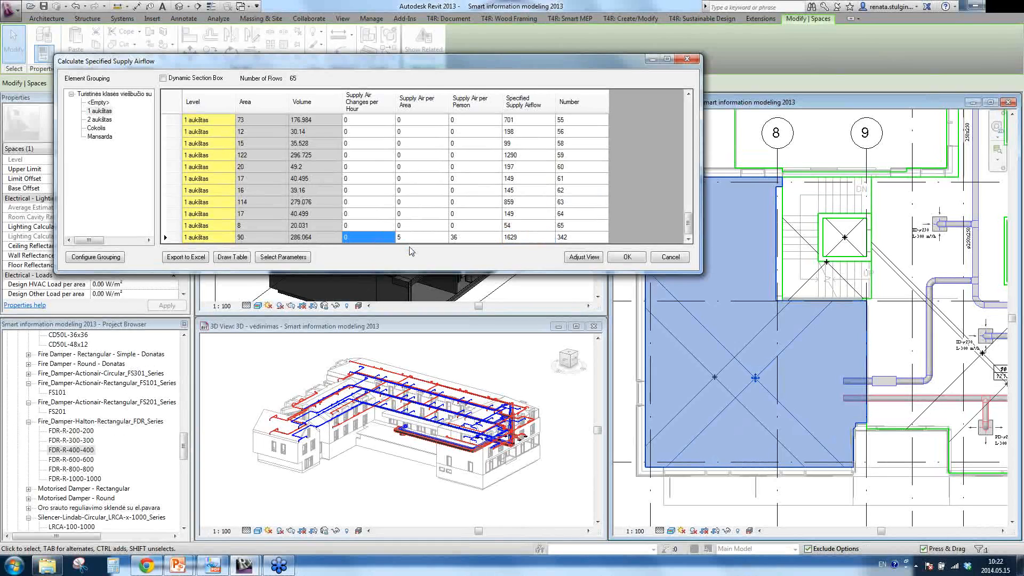
pyautogui.write('7')
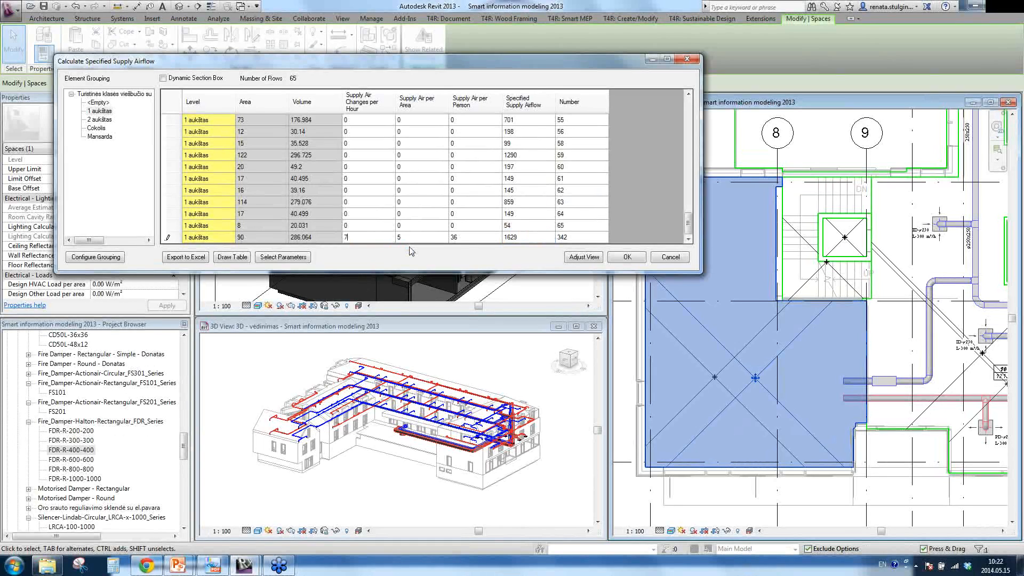
pyautogui.press('Return')
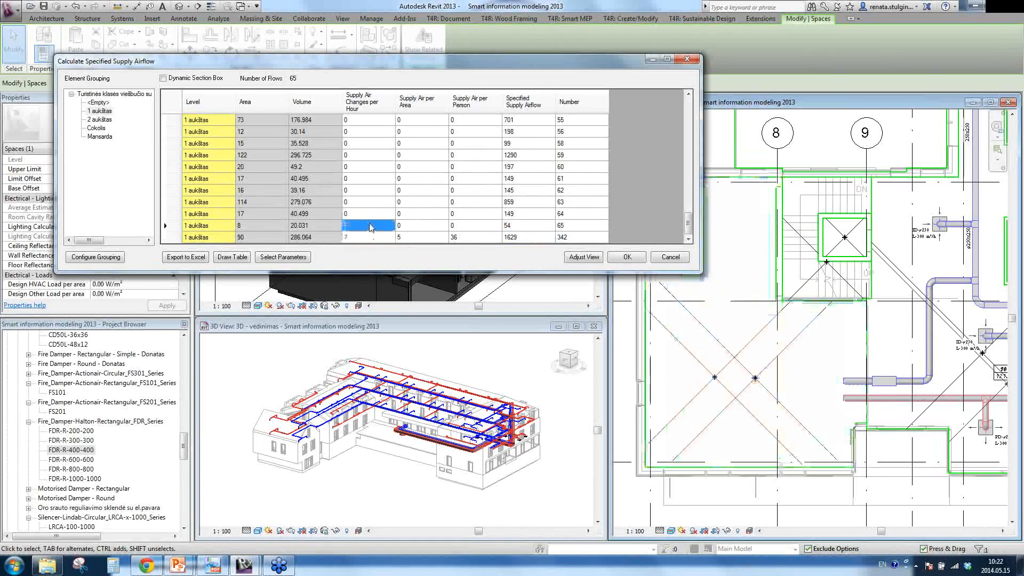
pyautogui.rightClick(375, 240)
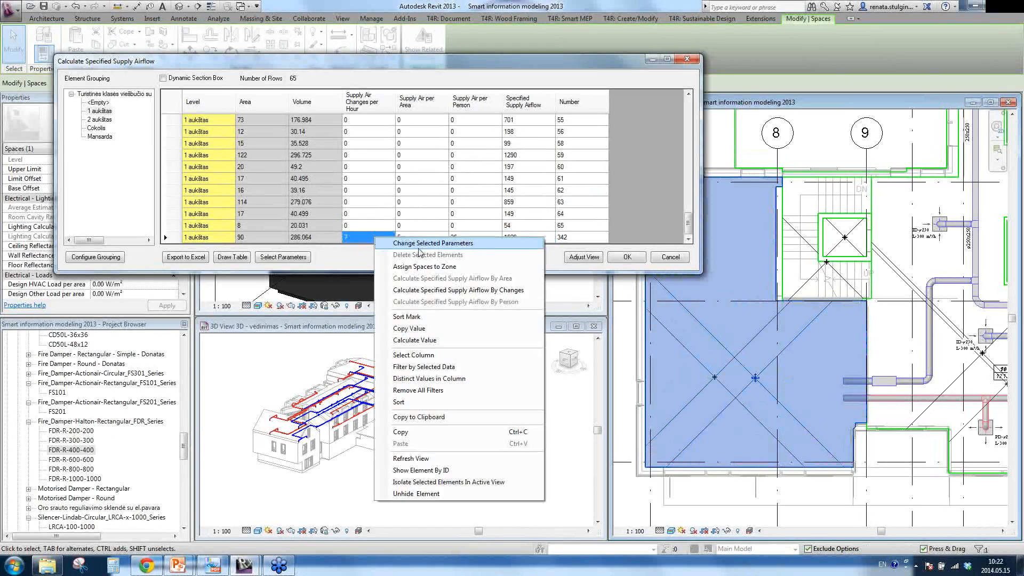
pyautogui.click(460, 293)
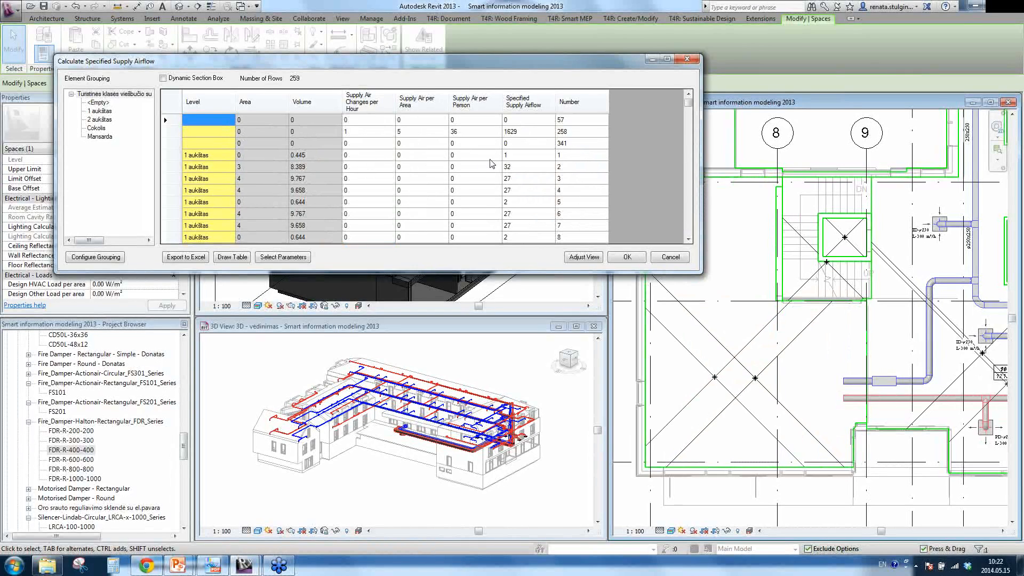
# Check the recalculated supply airflow of space 342 in the 1 aukštas group, accept the airflow table, and deselect the space
pyautogui.click(105, 112)
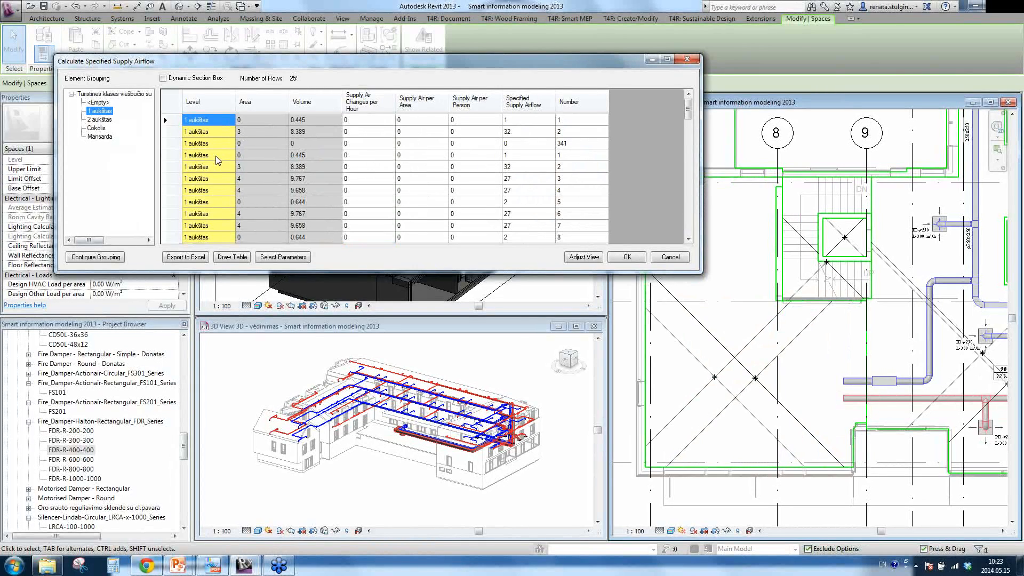
pyautogui.moveTo(689, 113); pyautogui.dragTo(688, 226)
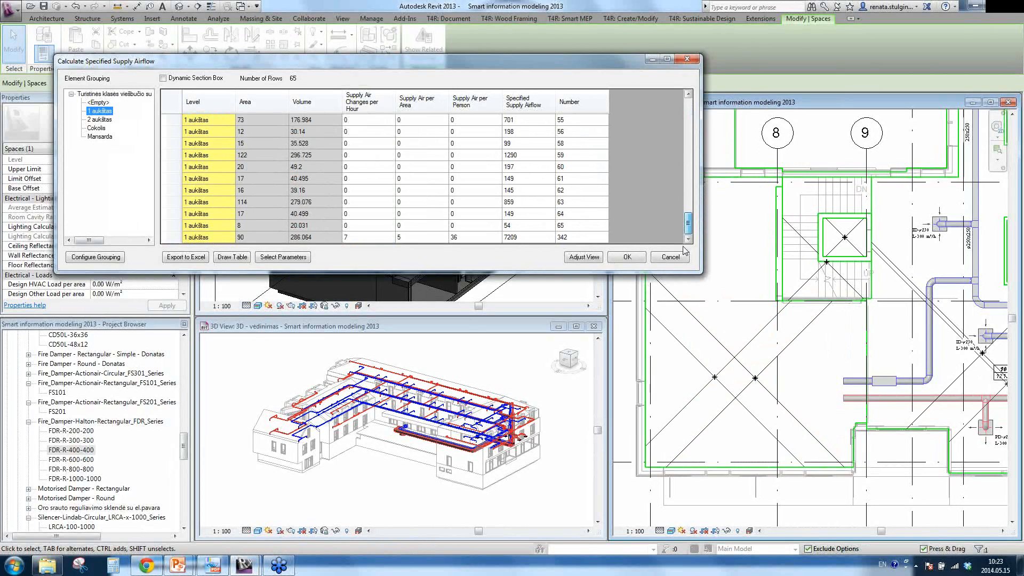
pyautogui.click(523, 238)
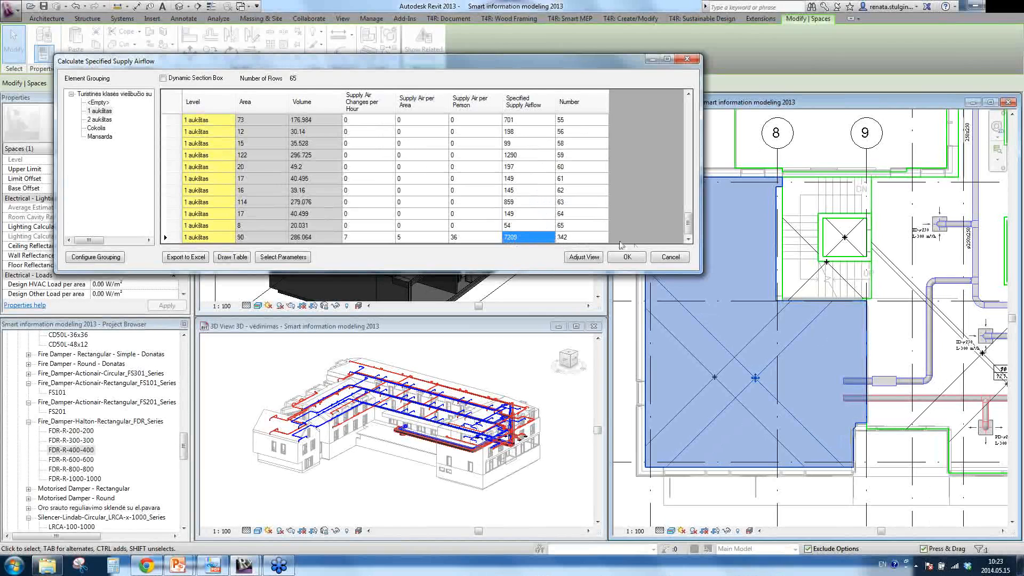
pyautogui.click(627, 258)
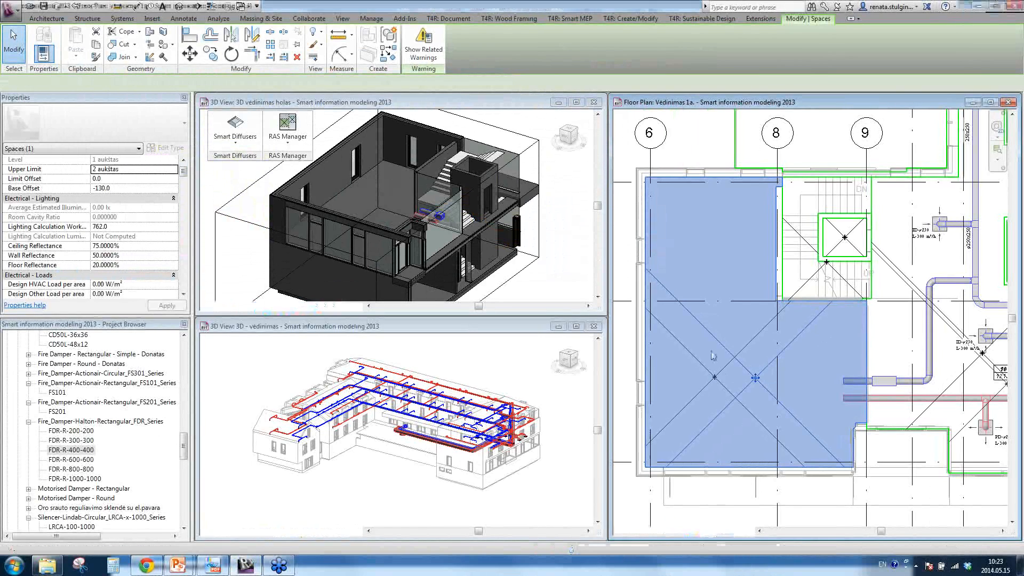
pyautogui.click(714, 368)
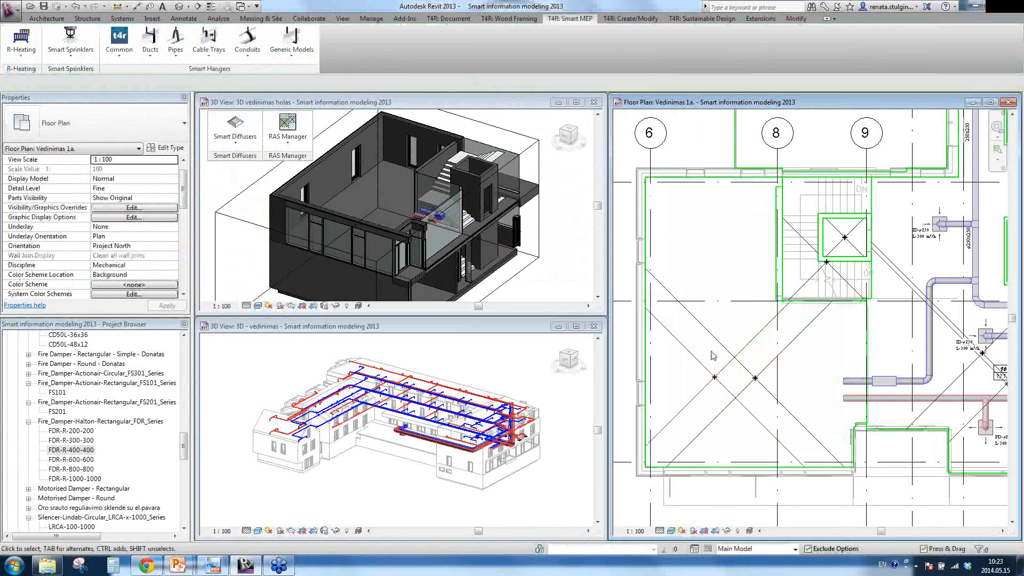
# Insert the M_Supply Diffuser Planning Position Mark as a virtual grid in the Café 342 space, with an element placement elevation of 2400
pyautogui.click(241, 145)
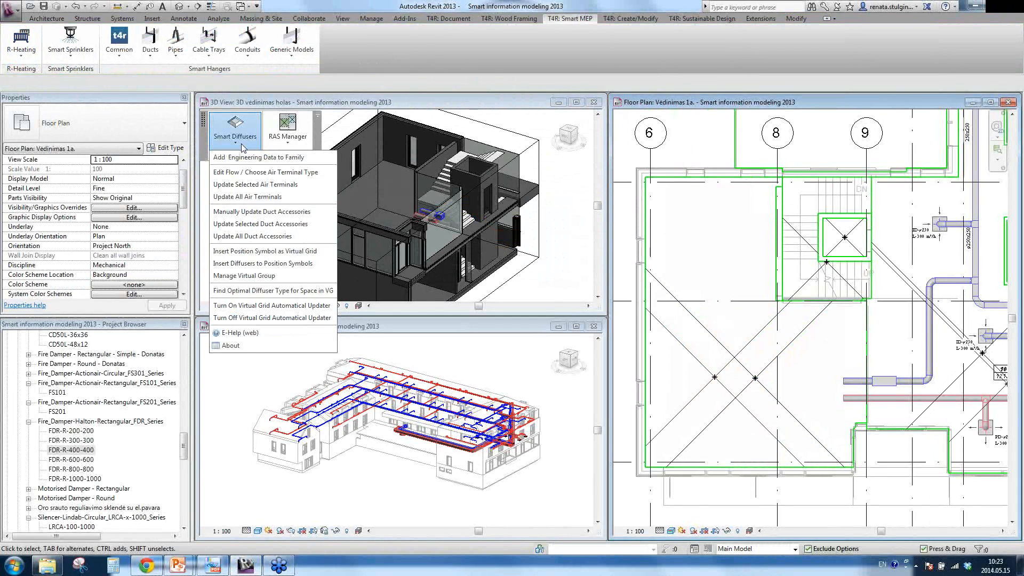
pyautogui.click(292, 256)
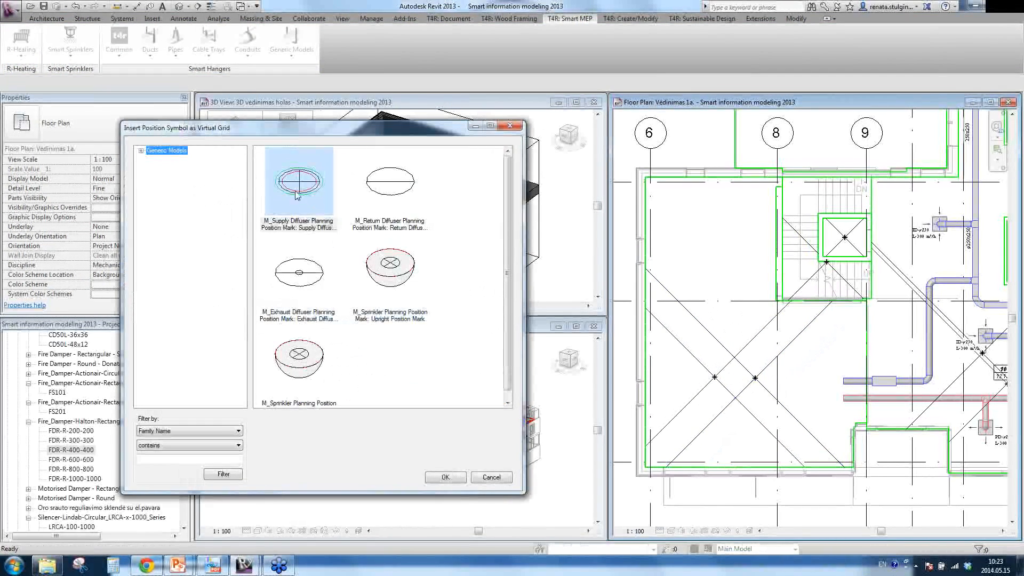
pyautogui.click(445, 477)
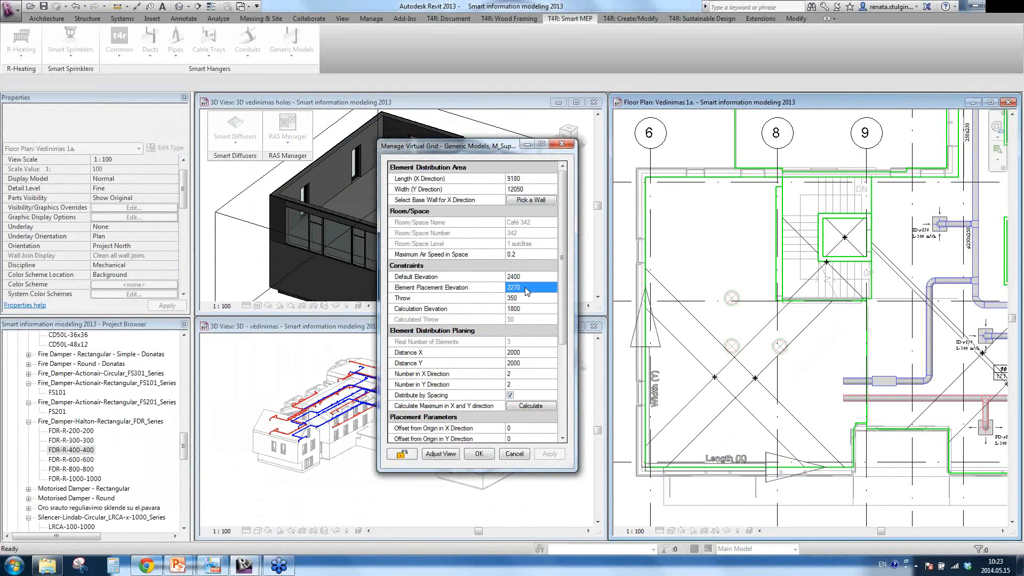
pyautogui.write('2400')
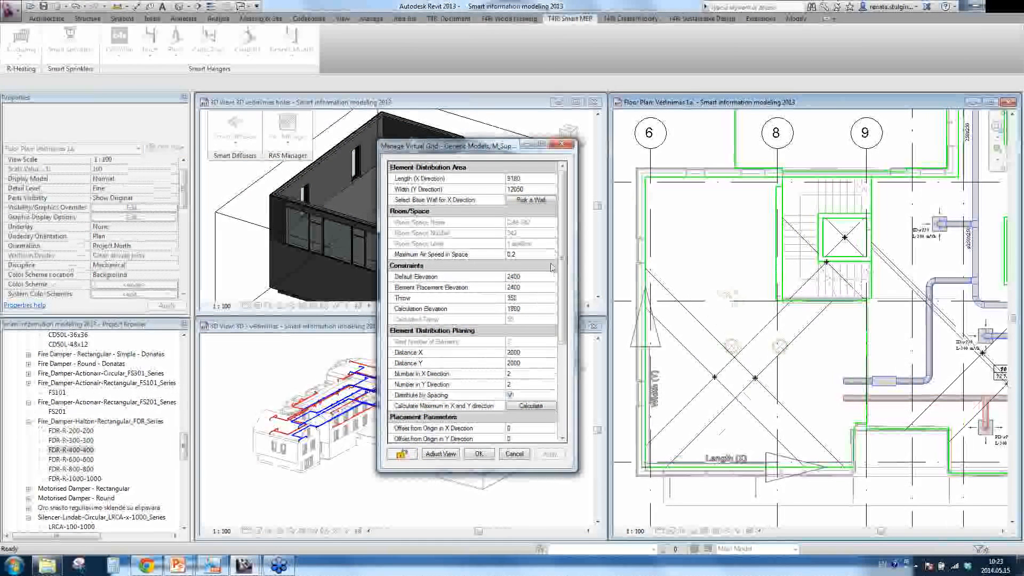
# Calculate the maximum number of grid elements in the X and Y directions, apply it, and keep distribution by spacing
pyautogui.moveTo(563, 283); pyautogui.dragTo(566, 292)
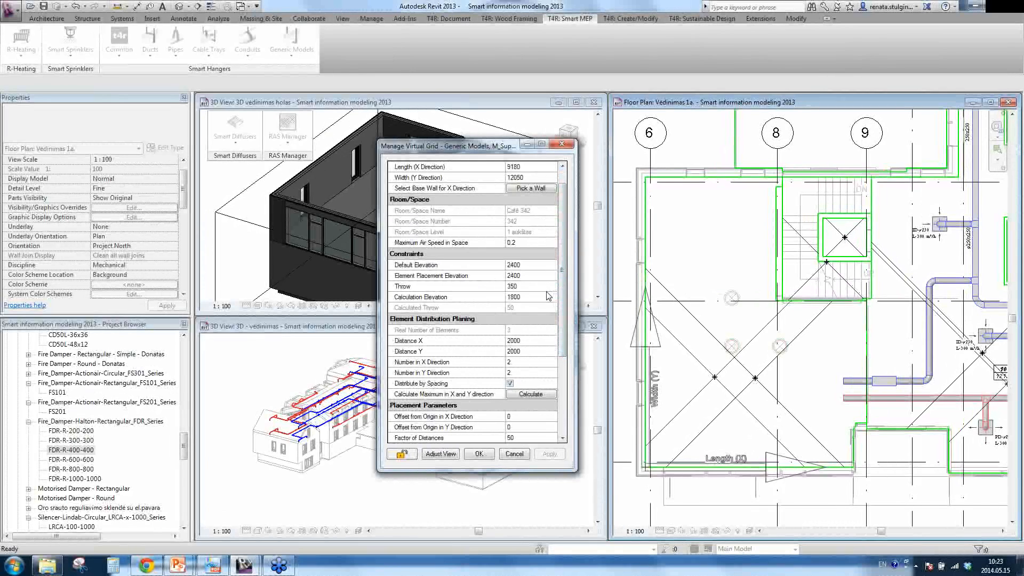
pyautogui.click(544, 289)
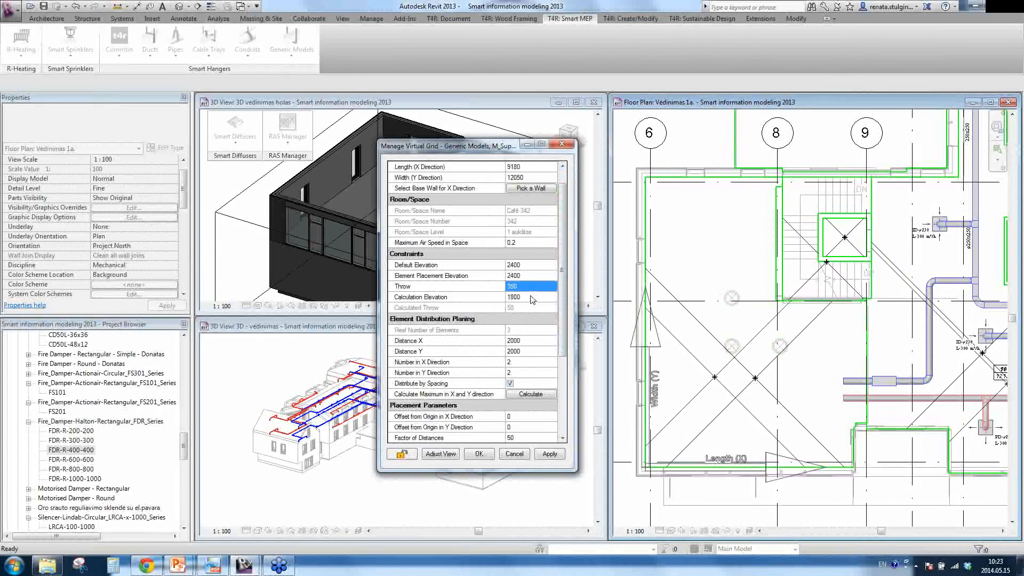
pyautogui.click(523, 342)
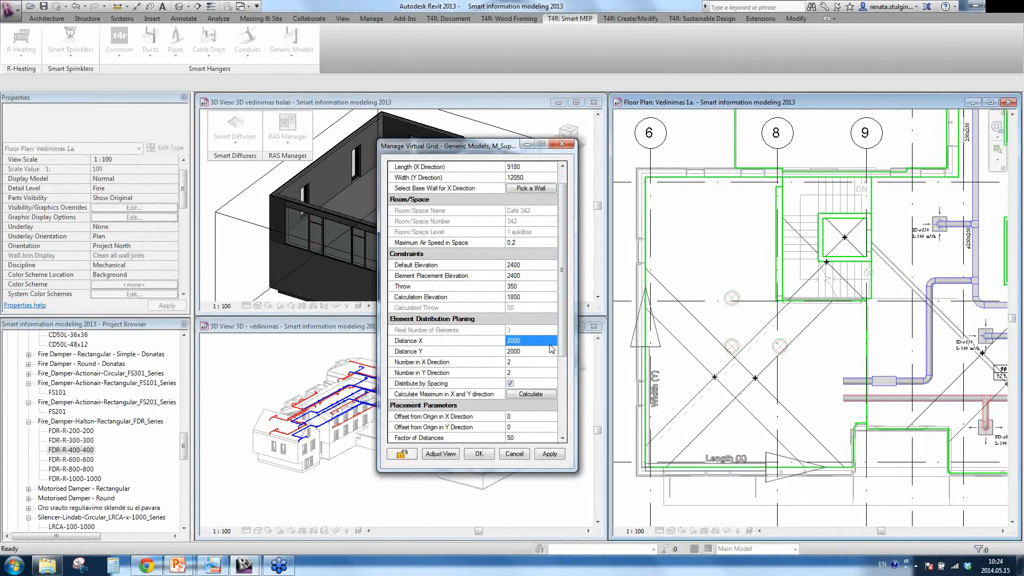
pyautogui.click(529, 397)
pyautogui.click(550, 455)
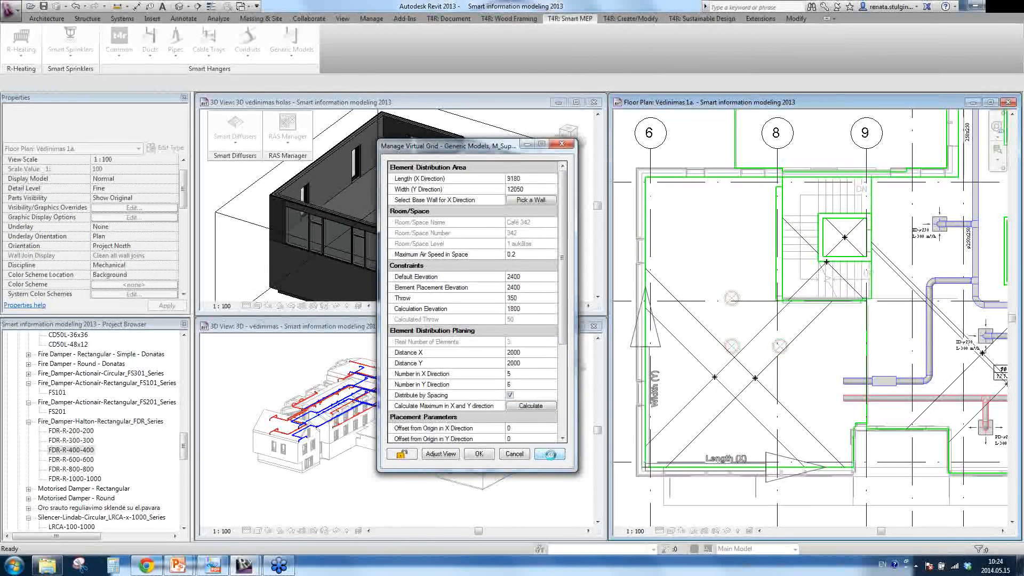
pyautogui.click(510, 395)
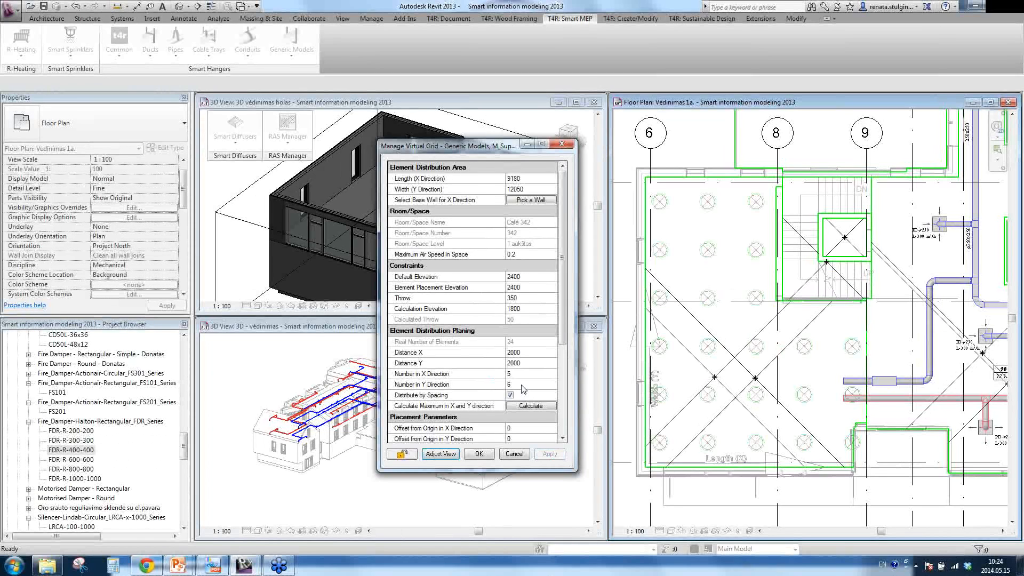
# Set the grid's offset from origin in the X direction to 6000 and apply it
pyautogui.scroll(-3, 534, 378)
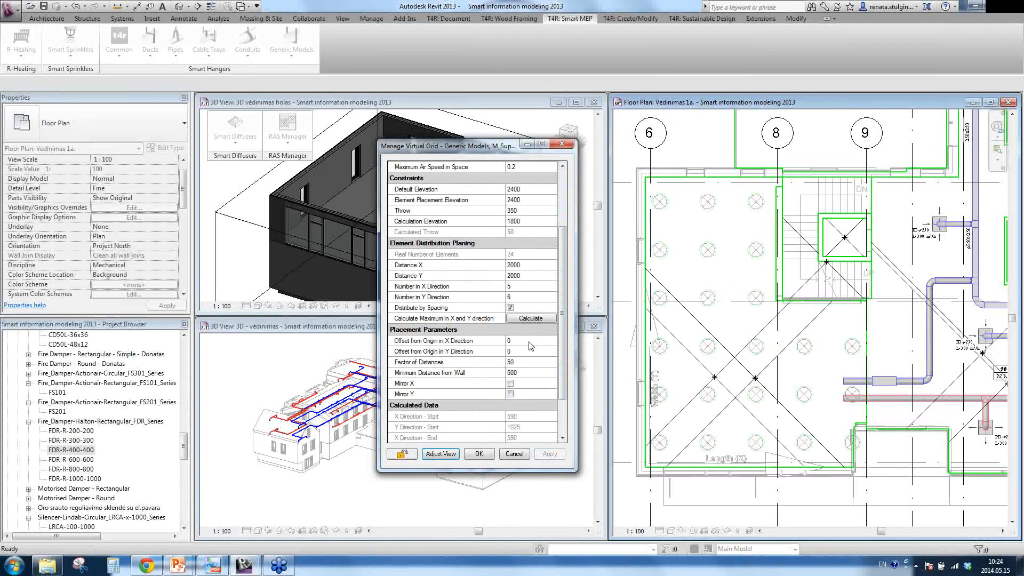
pyautogui.click(529, 342)
pyautogui.write('6000')
pyautogui.press('Return')
pyautogui.click(547, 454)
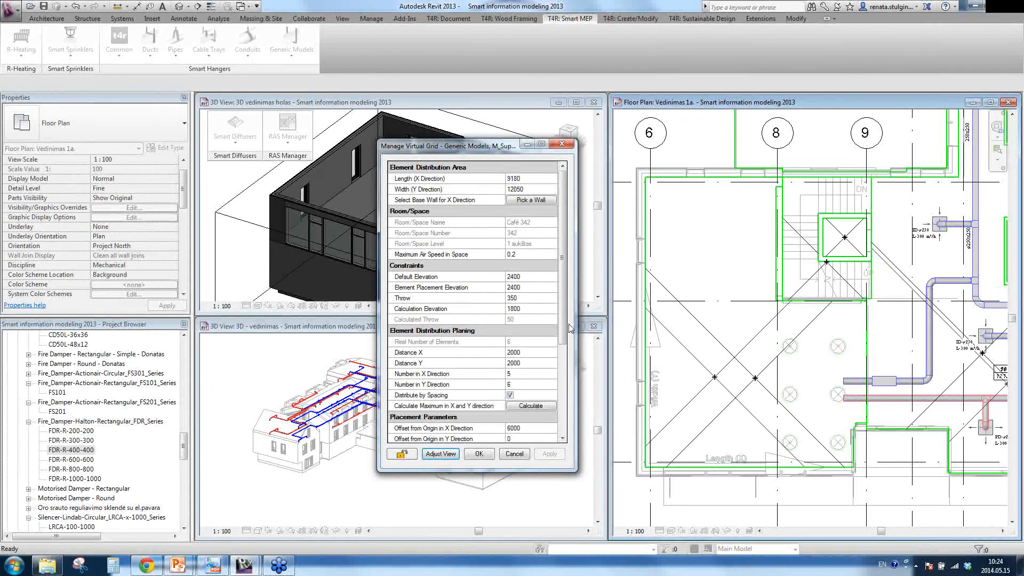
# Set the grid's offset from origin to 0 in the X direction and 6000 in the Y direction, and apply it
pyautogui.scroll(-1, 536, 404)
pyautogui.click(535, 405)
pyautogui.write('0')
pyautogui.press('Tab')
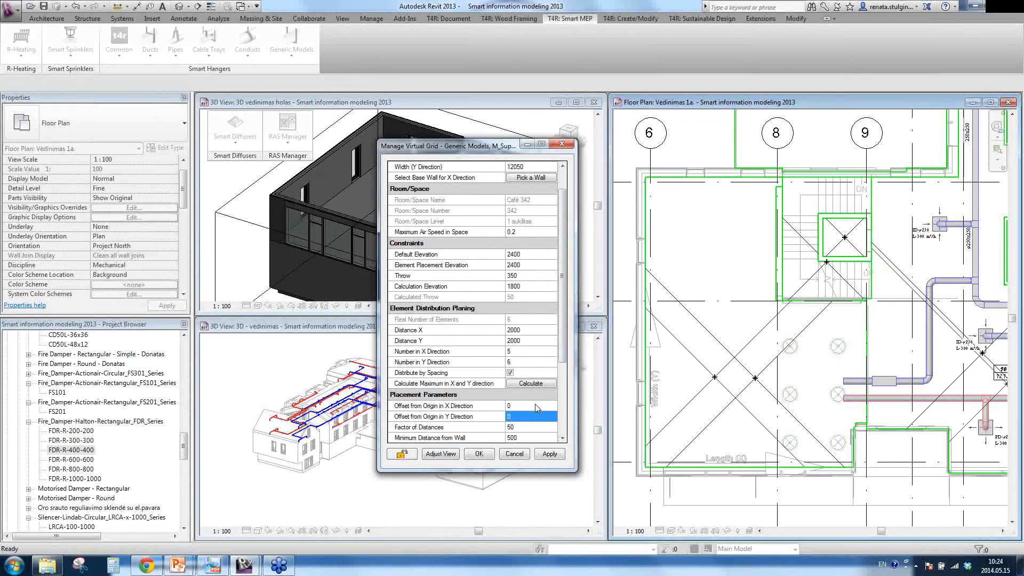
pyautogui.write('6000')
pyautogui.press('Tab')
pyautogui.click(550, 454)
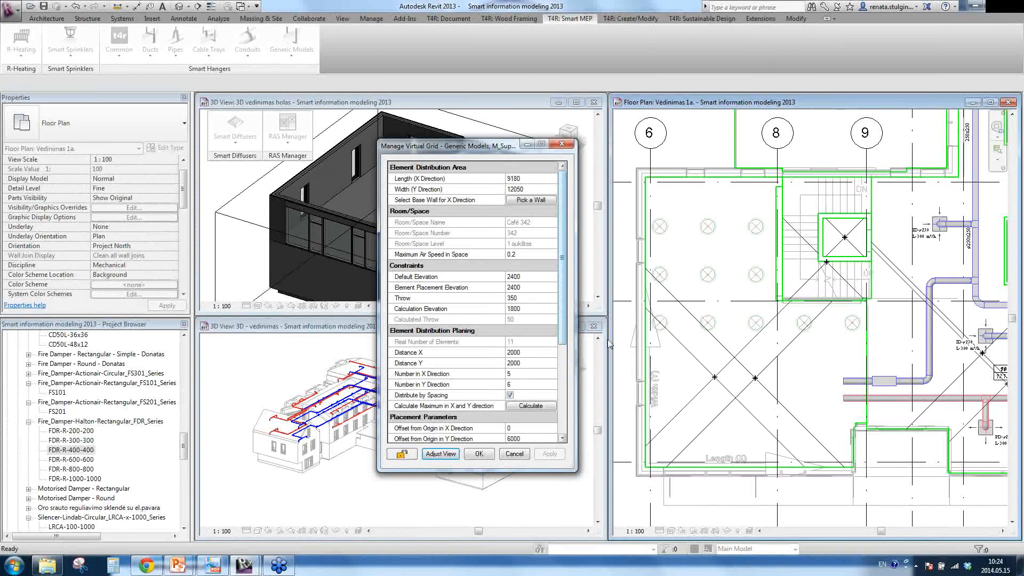
# Try the room's west wall as the grid's X-direction base wall, and return to the south wall
pyautogui.click(531, 200)
pyautogui.click(648, 415)
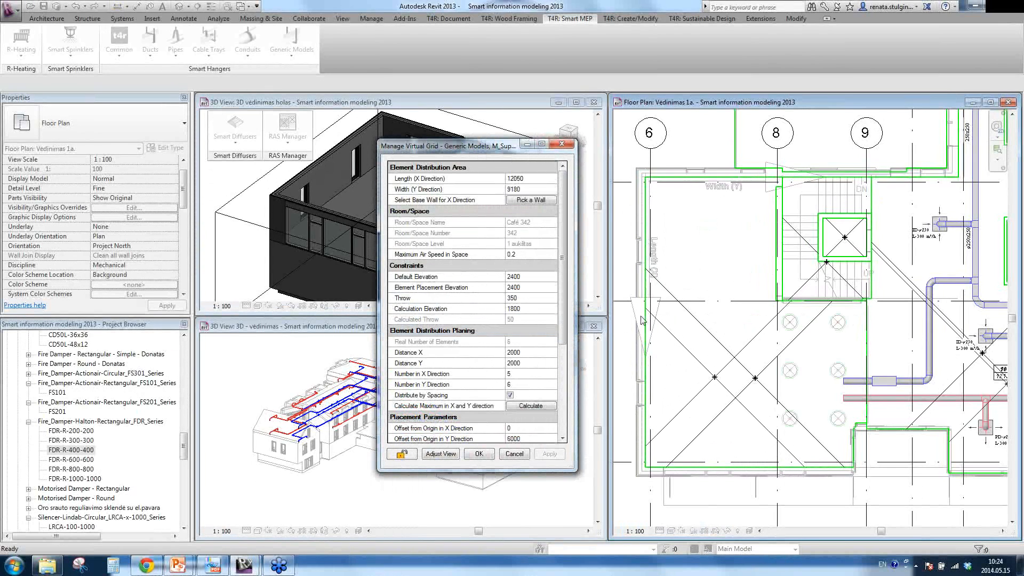
pyautogui.click(537, 200)
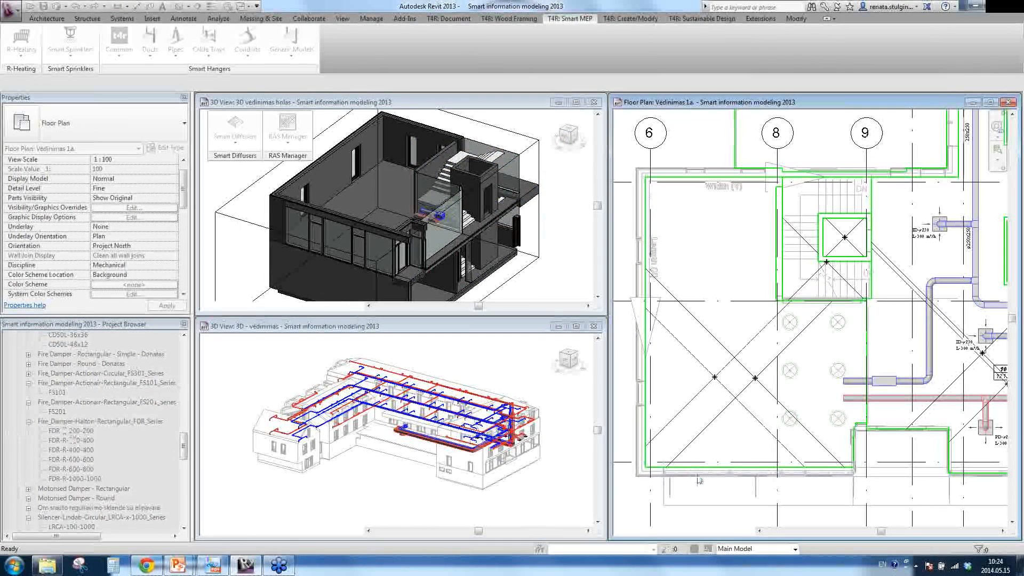
pyautogui.click(699, 479)
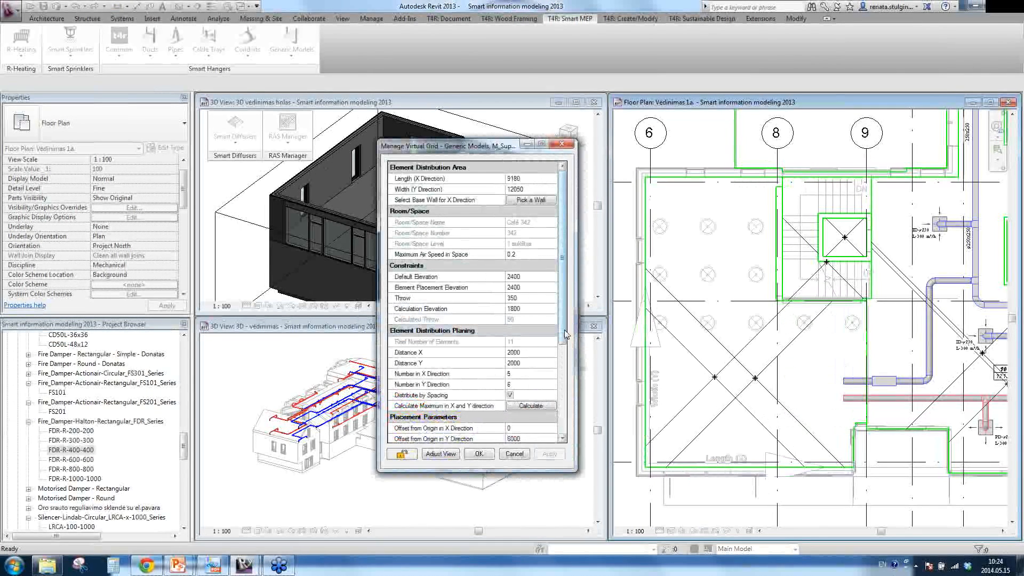
# Set the grid's offset from origin in the Y direction to 5000 and apply it
pyautogui.scroll(-1, 565, 335)
pyautogui.click(528, 416)
pyautogui.write('5')
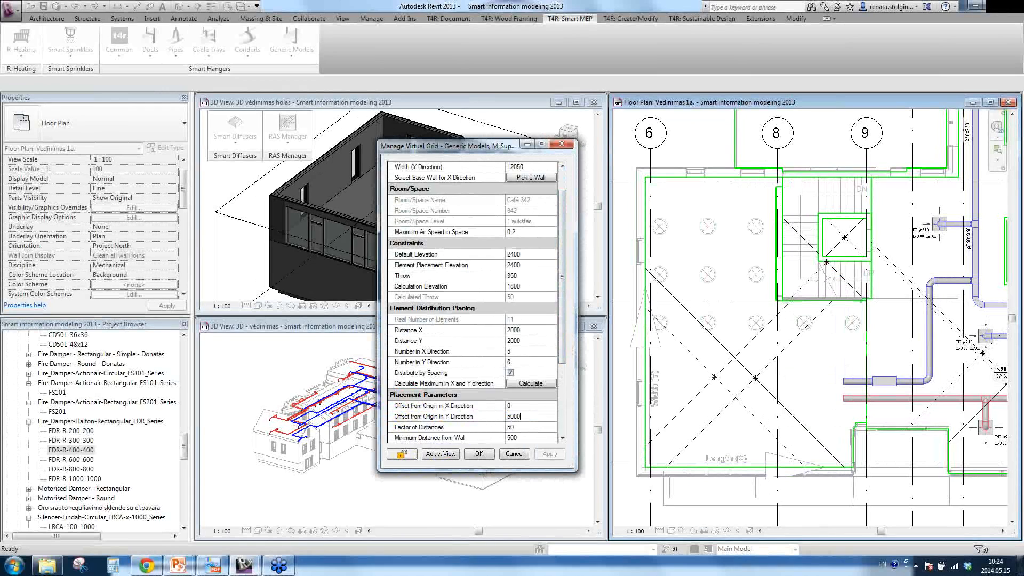
pyautogui.press('Tab')
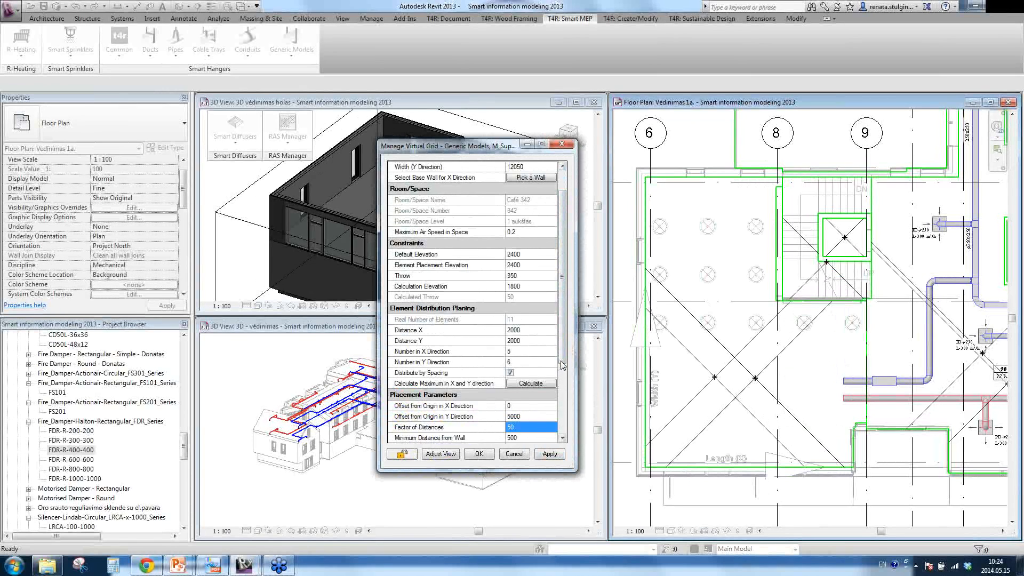
pyautogui.moveTo(563, 366); pyautogui.dragTo(563, 392)
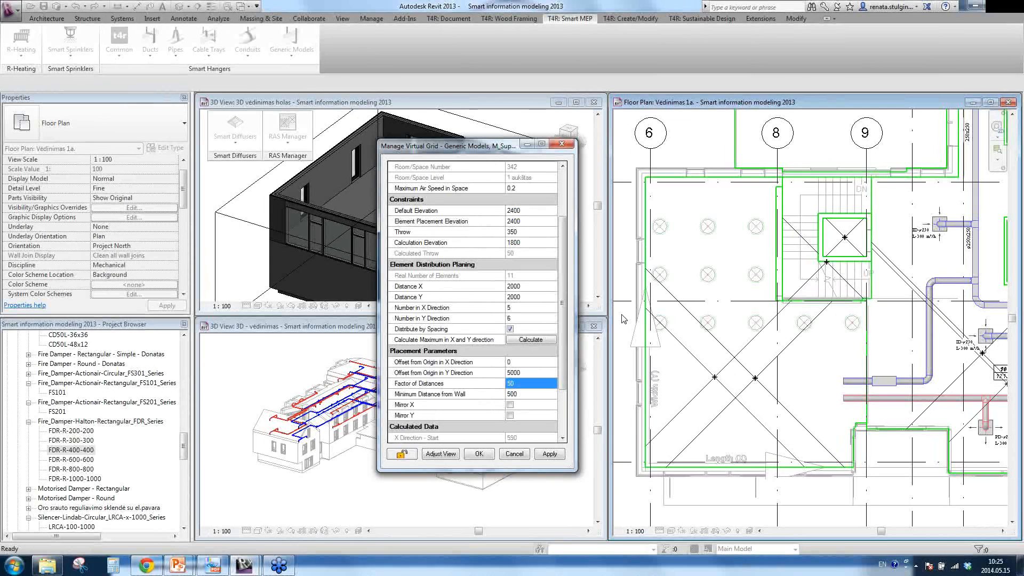
pyautogui.click(549, 454)
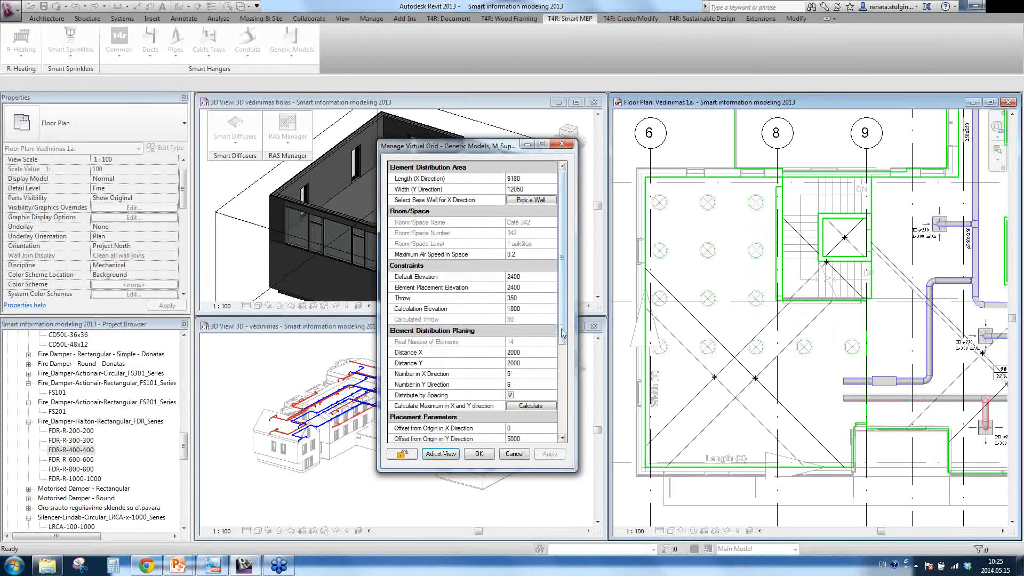
# Mirror the diffuser position grid in the Y direction and apply it
pyautogui.scroll(-5, 559, 330)
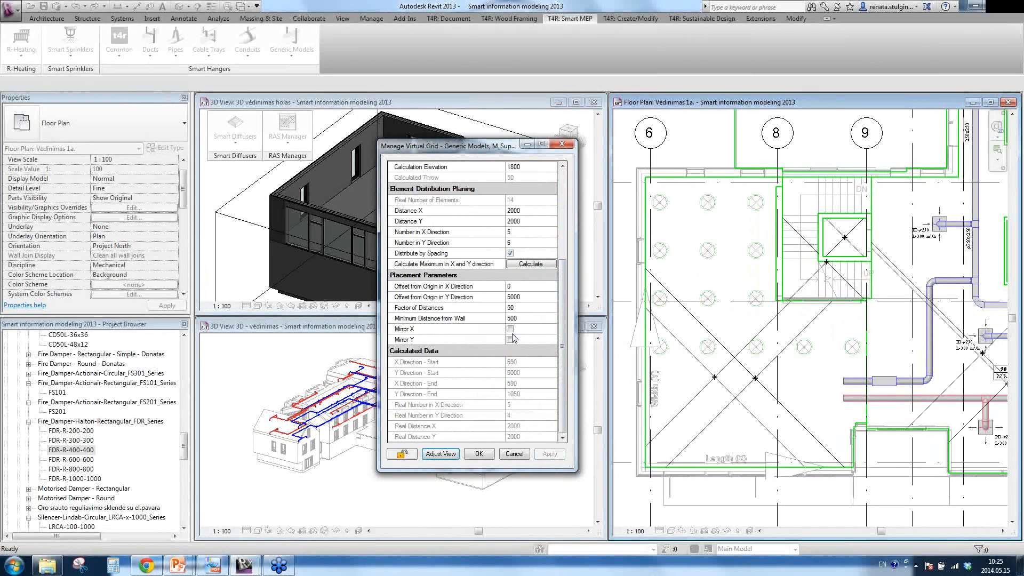
pyautogui.click(511, 340)
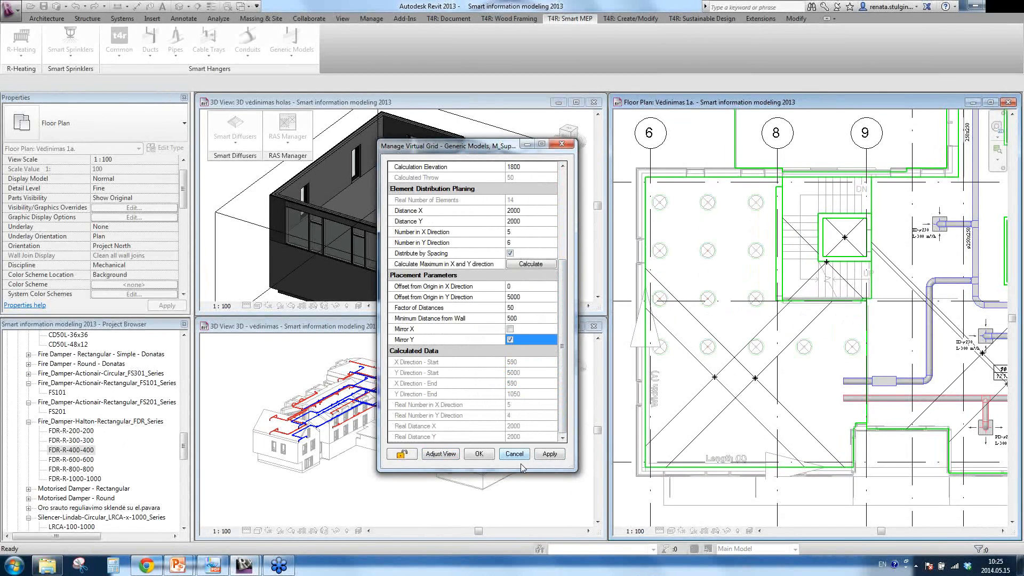
pyautogui.click(549, 454)
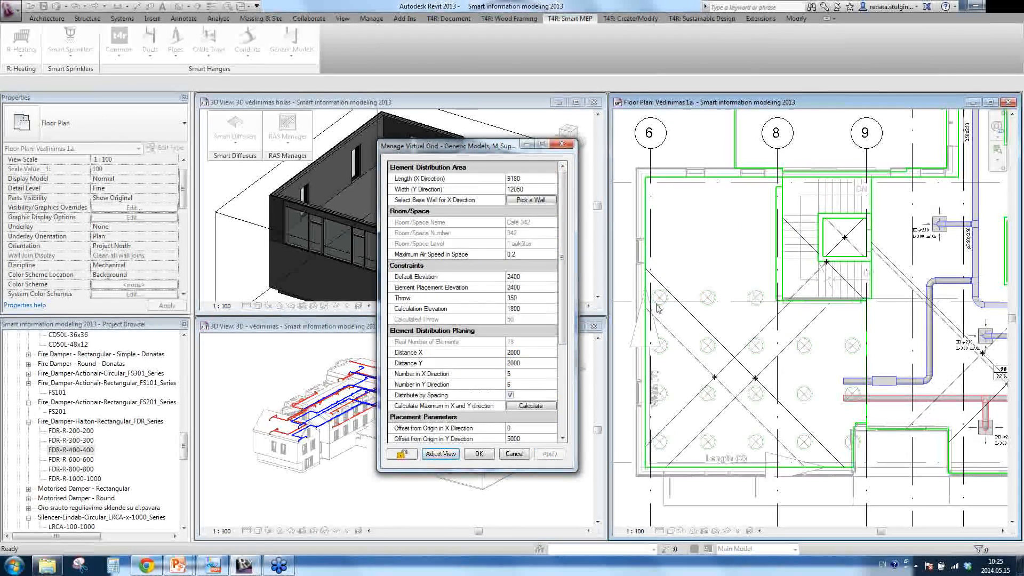
# Turn off the grid's Y mirroring, apply the change, and accept the virtual grid settings
pyautogui.scroll(-5, 564, 327)
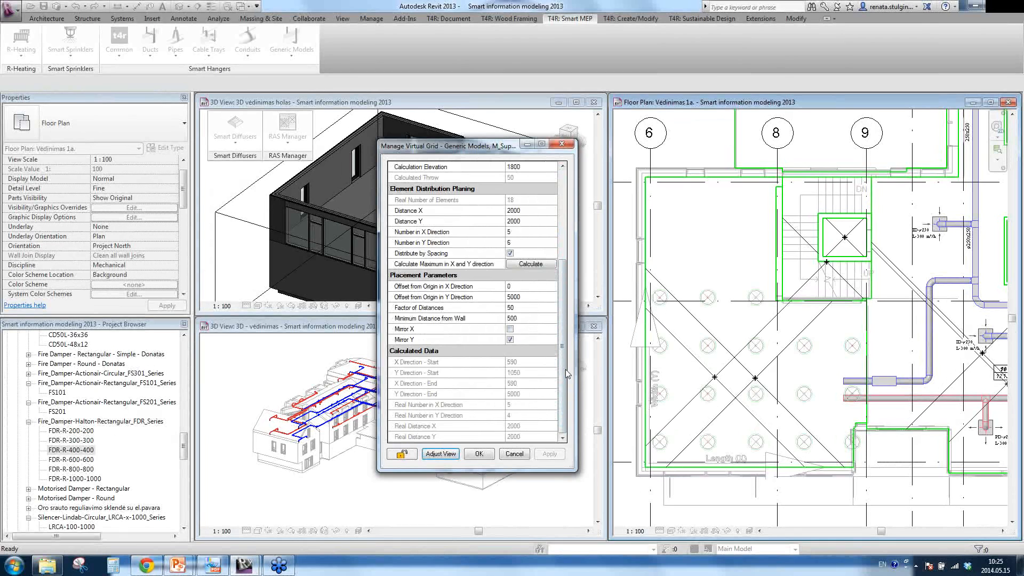
pyautogui.click(510, 339)
pyautogui.click(551, 454)
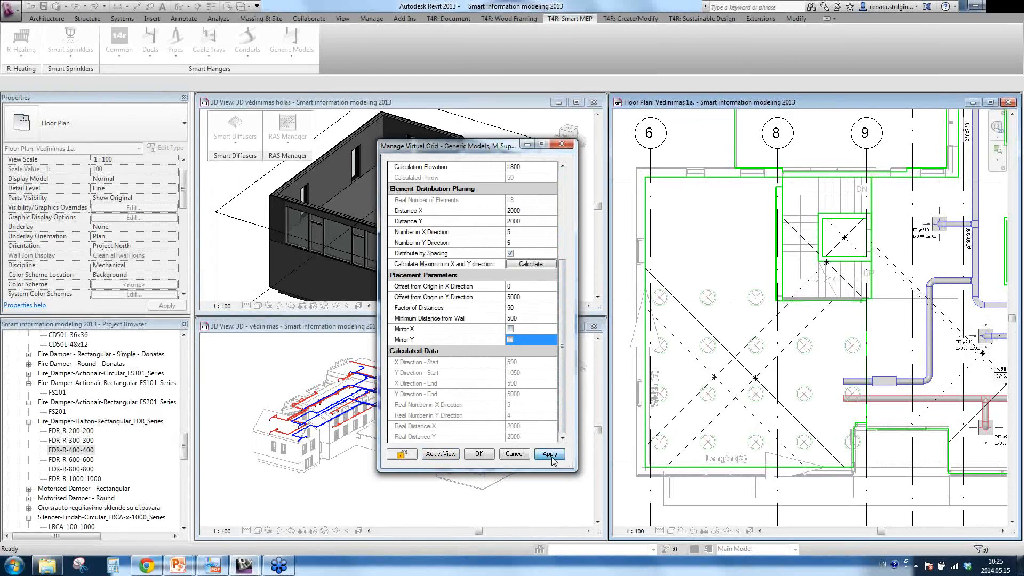
pyautogui.click(479, 454)
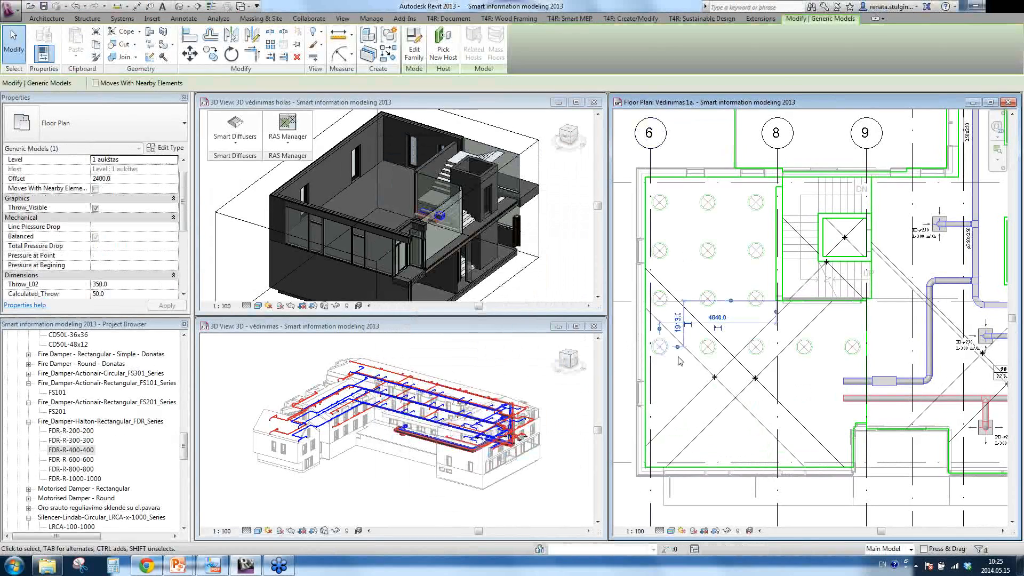
# Insert the Demo1 Lindab circular perforated supply diffuser CRL-250-S at the grid's position symbols, accepting the off-axis line warning
pyautogui.click(231, 138)
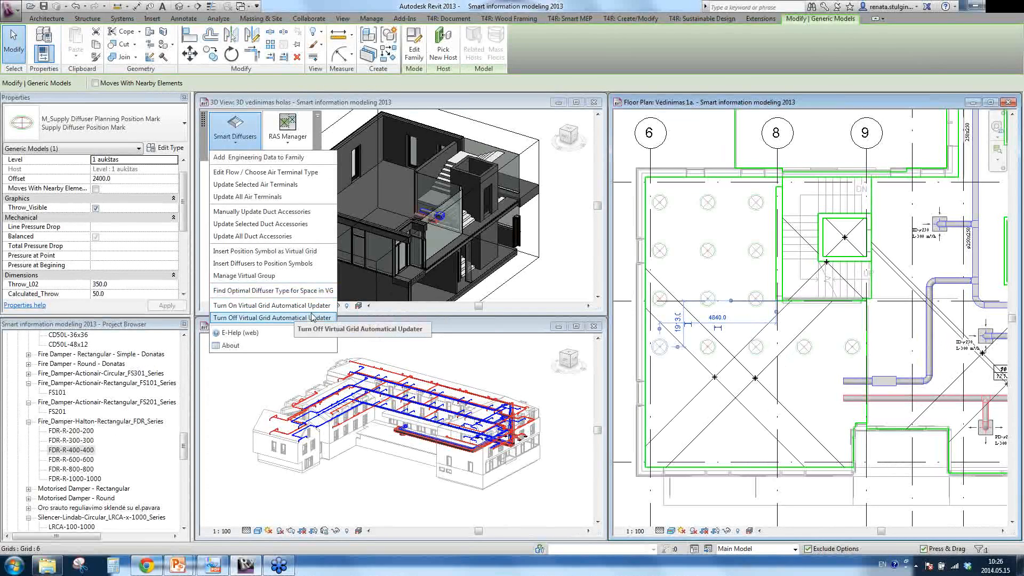
pyautogui.click(299, 264)
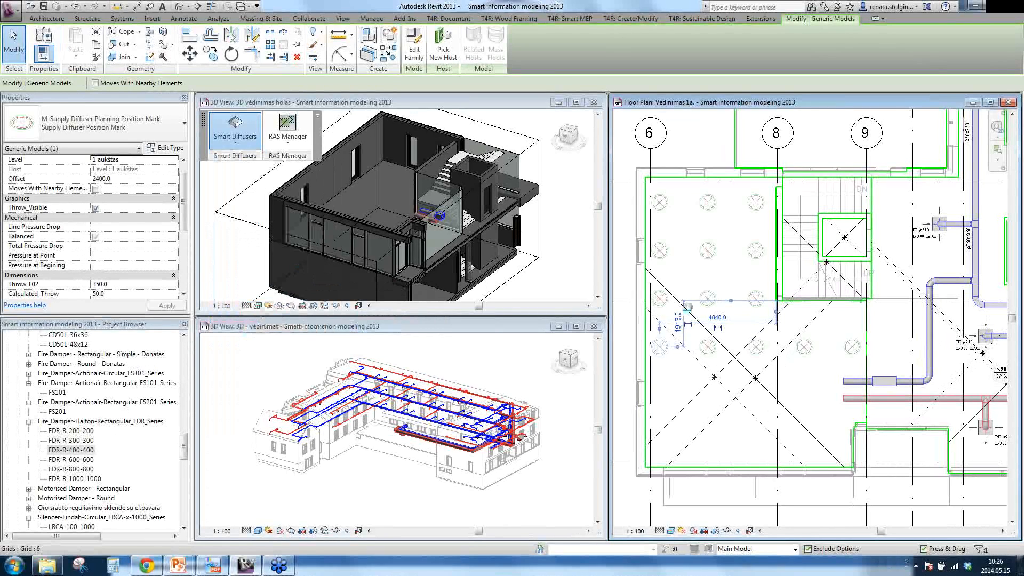
pyautogui.click(89, 87)
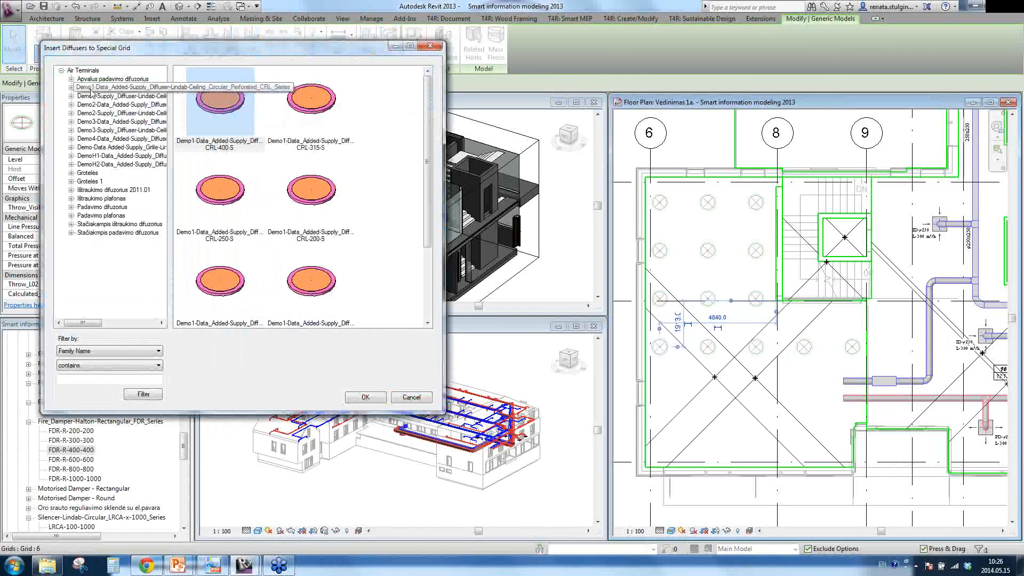
pyautogui.click(225, 199)
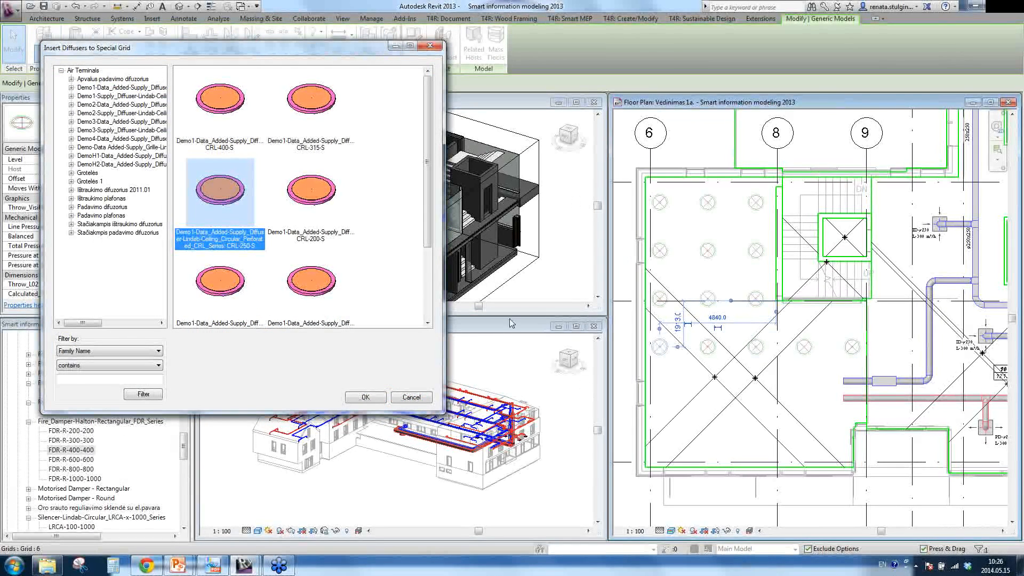
pyautogui.click(380, 397)
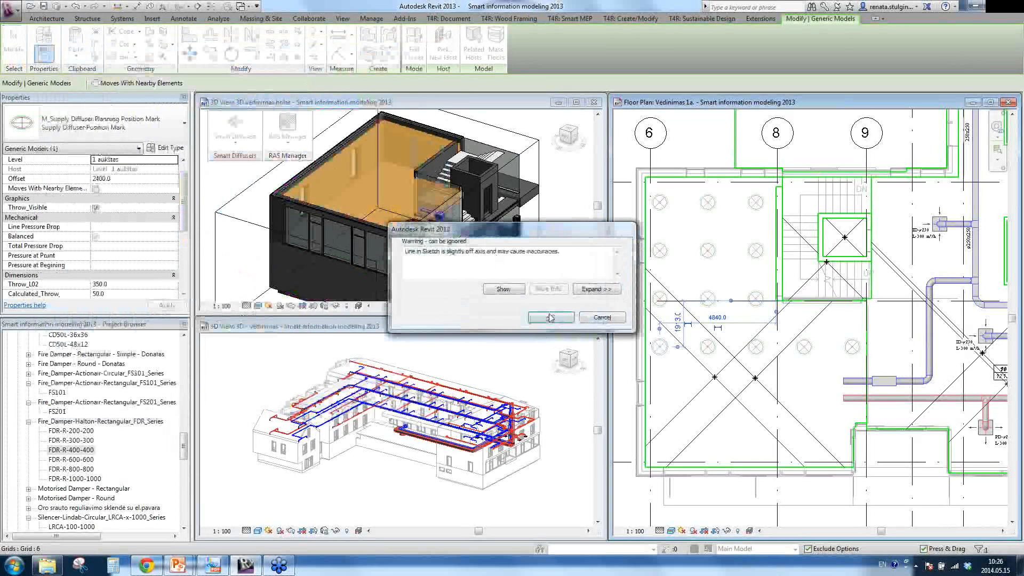
pyautogui.click(553, 315)
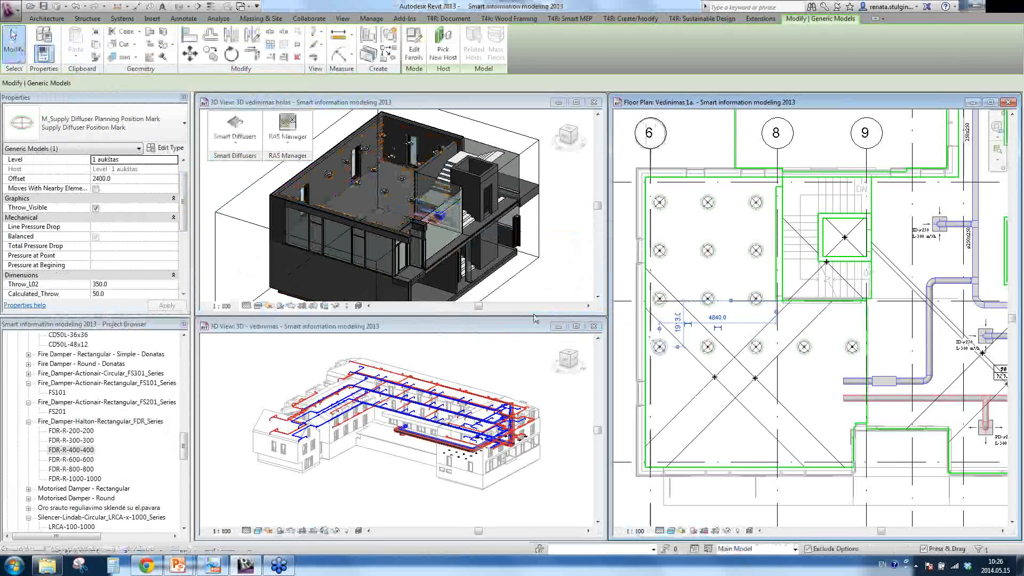
# Select one of the inserted supply diffusers in the 3D view and open Find Optimal Diffuser Type for Space in VG
pyautogui.scroll(4, 370, 168)
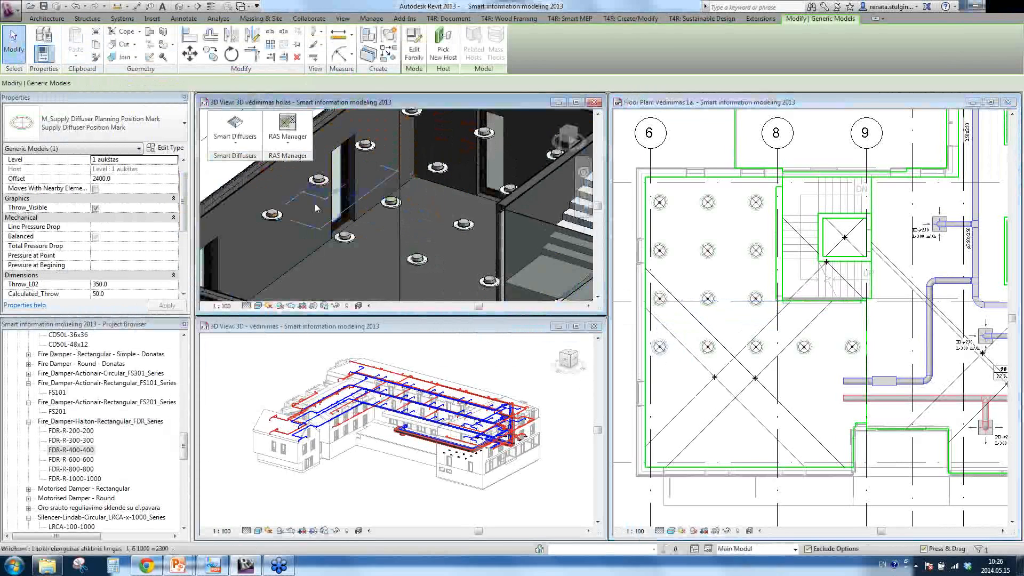
pyautogui.click(273, 216)
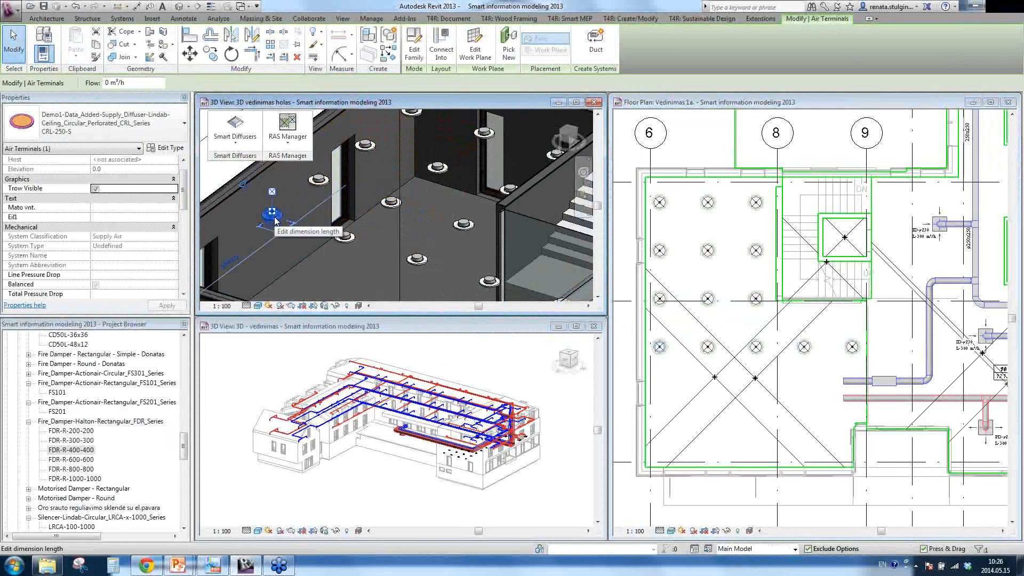
pyautogui.click(235, 136)
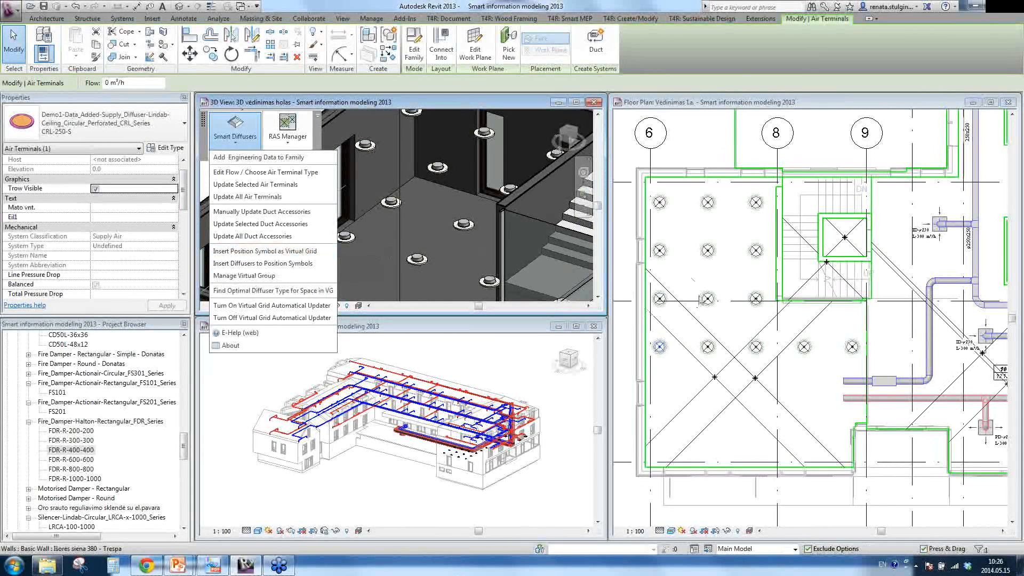
pyautogui.click(700, 299)
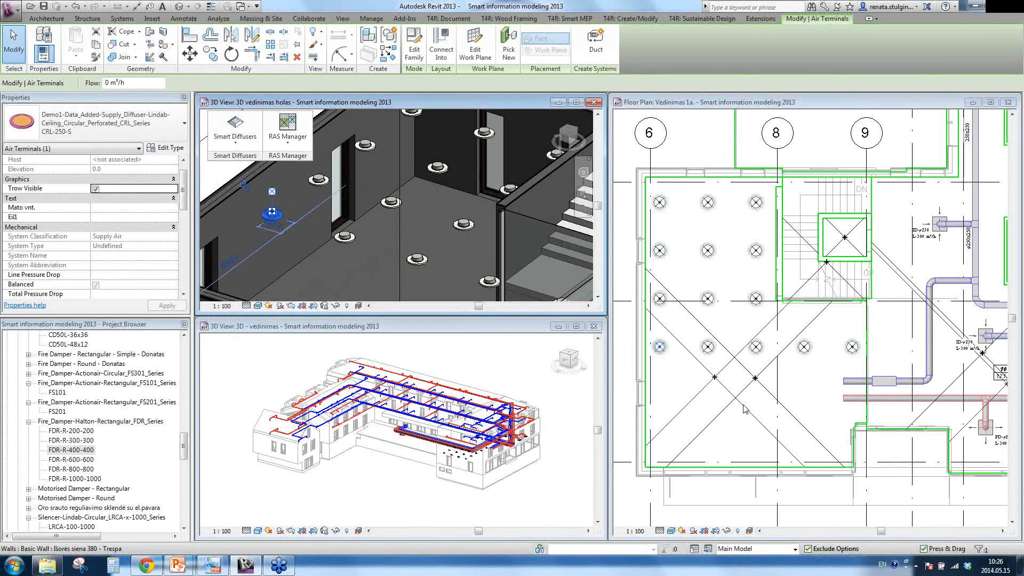
pyautogui.click(235, 128)
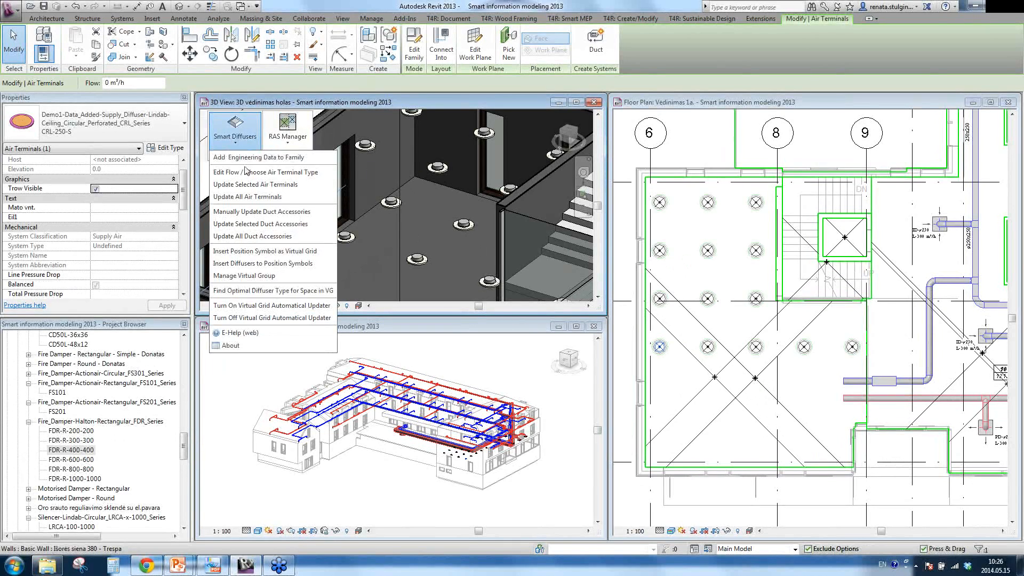
pyautogui.click(302, 292)
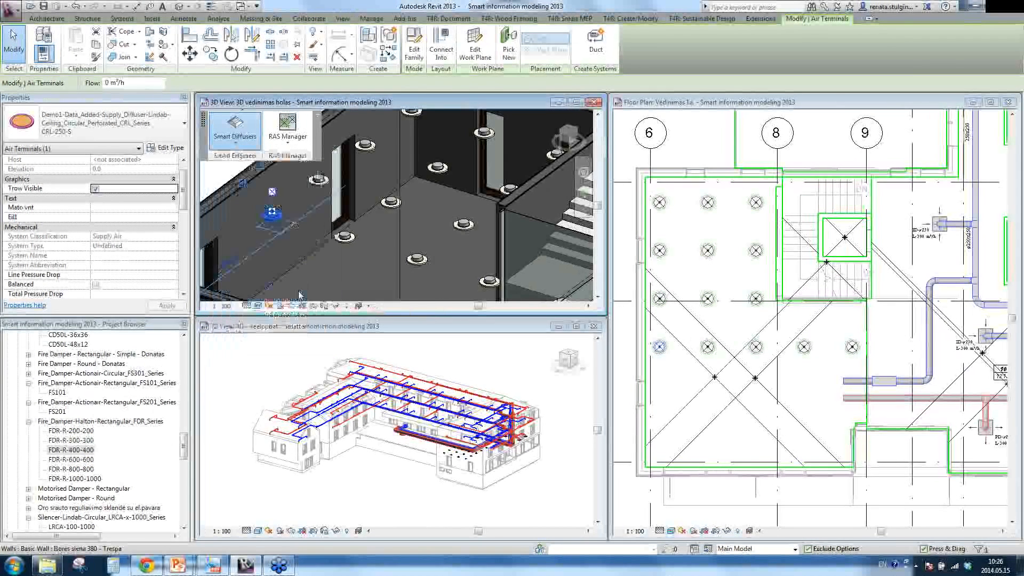
pyautogui.click(551, 317)
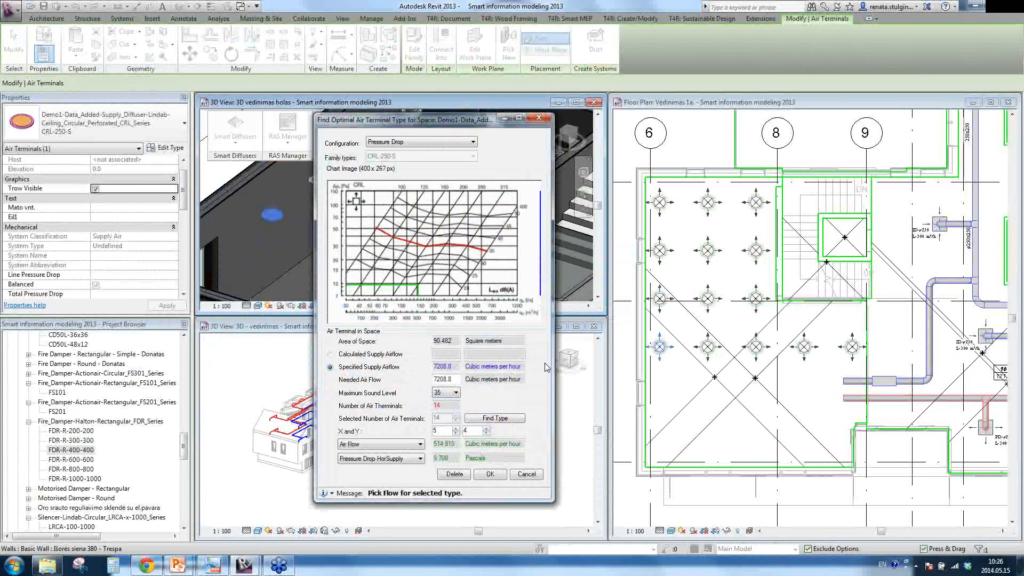
# Find the optimal air terminal type for the space with the maximum sound level at 35
pyautogui.moveTo(378, 228)
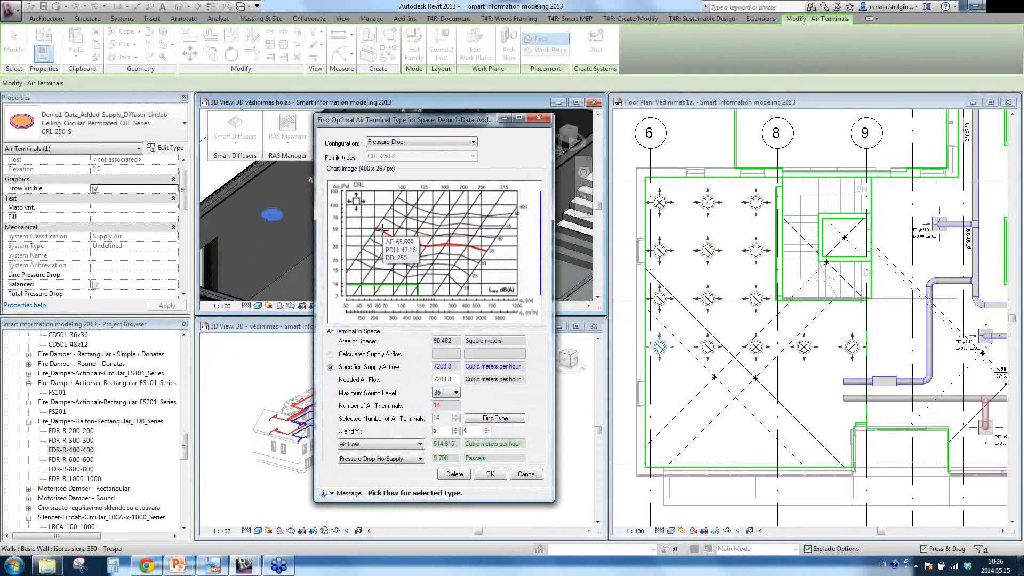
pyautogui.click(456, 392)
pyautogui.click(449, 406)
pyautogui.click(456, 393)
pyautogui.click(448, 400)
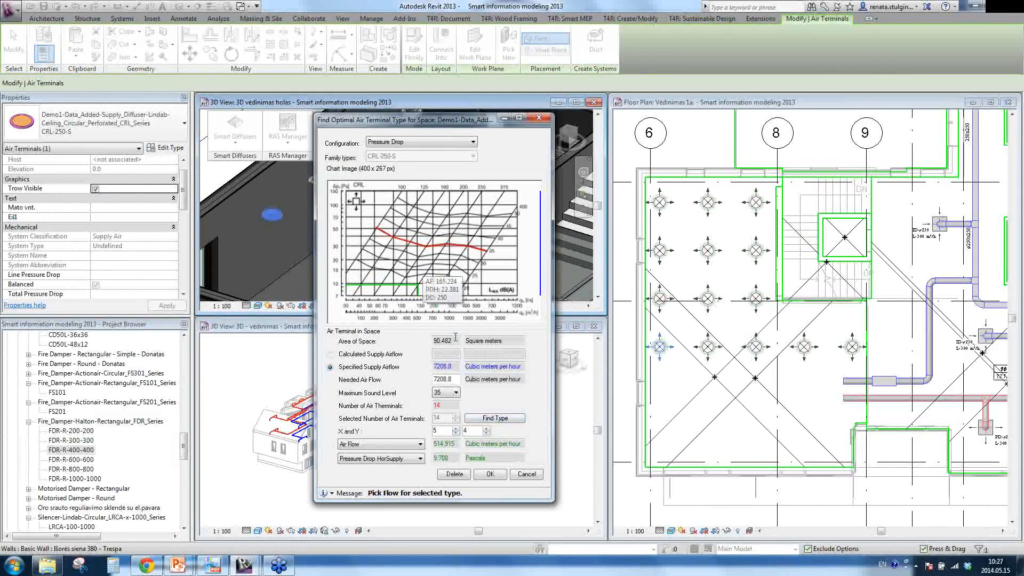
pyautogui.click(503, 419)
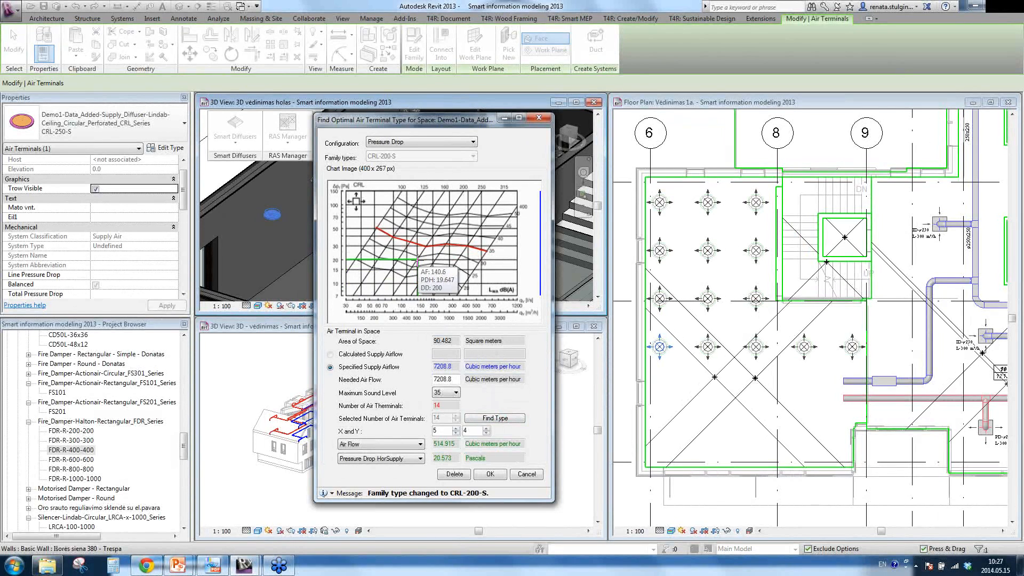
pyautogui.doubleClick(434, 443)
pyautogui.doubleClick(450, 458)
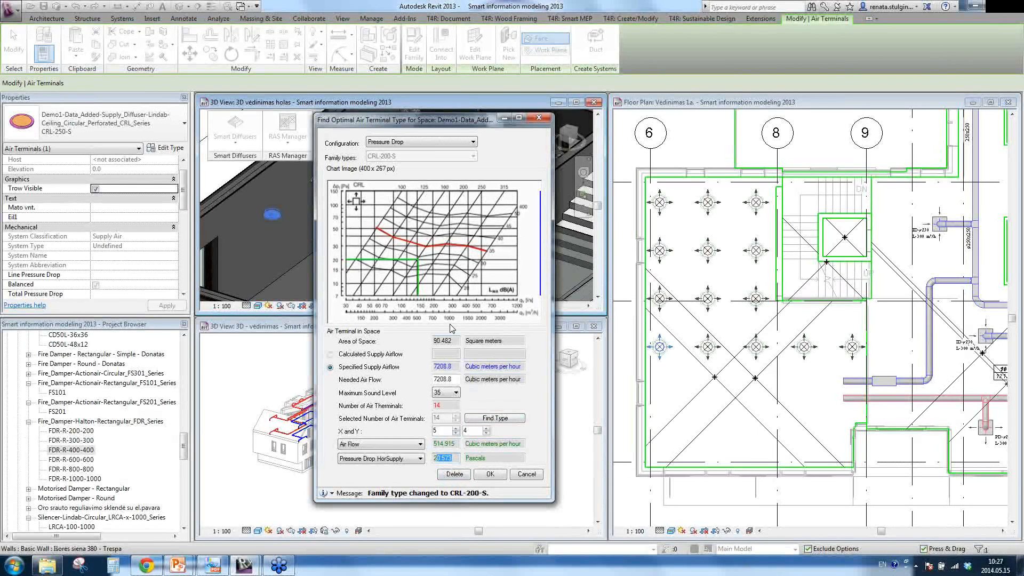
# Reduce the grid's X count to 4 and find the air terminal type again
pyautogui.click(455, 433)
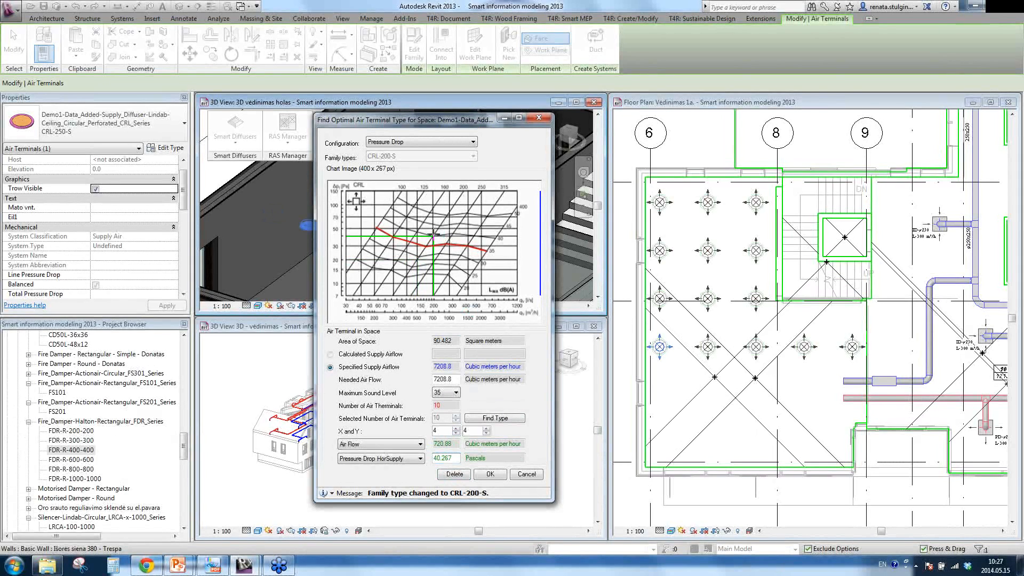
pyautogui.moveTo(434, 236)
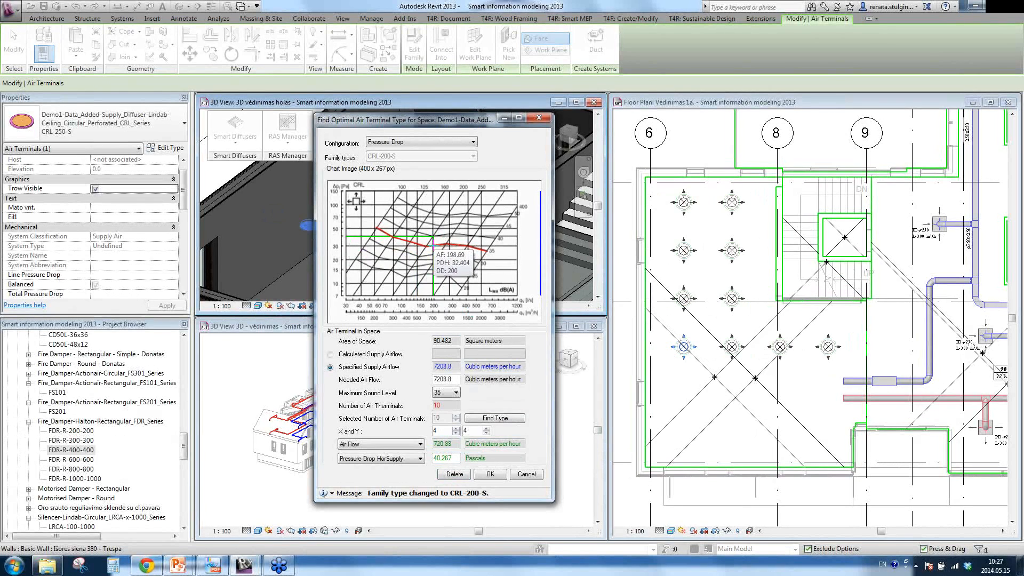
pyautogui.click(511, 420)
pyautogui.moveTo(446, 260)
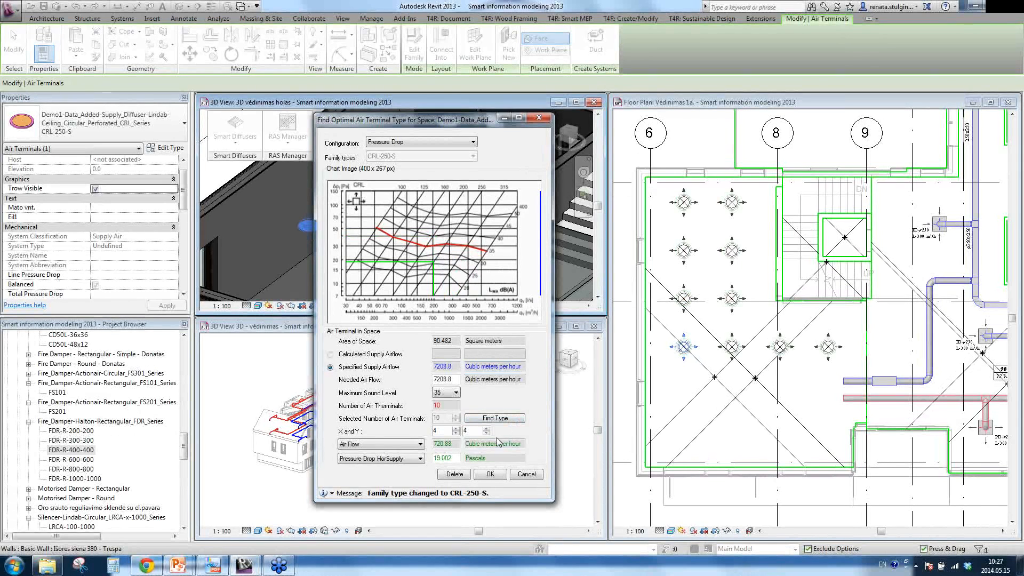
# Set the air terminal grid counts to 3 in X and 2 in Y
pyautogui.click(456, 433)
pyautogui.click(487, 433)
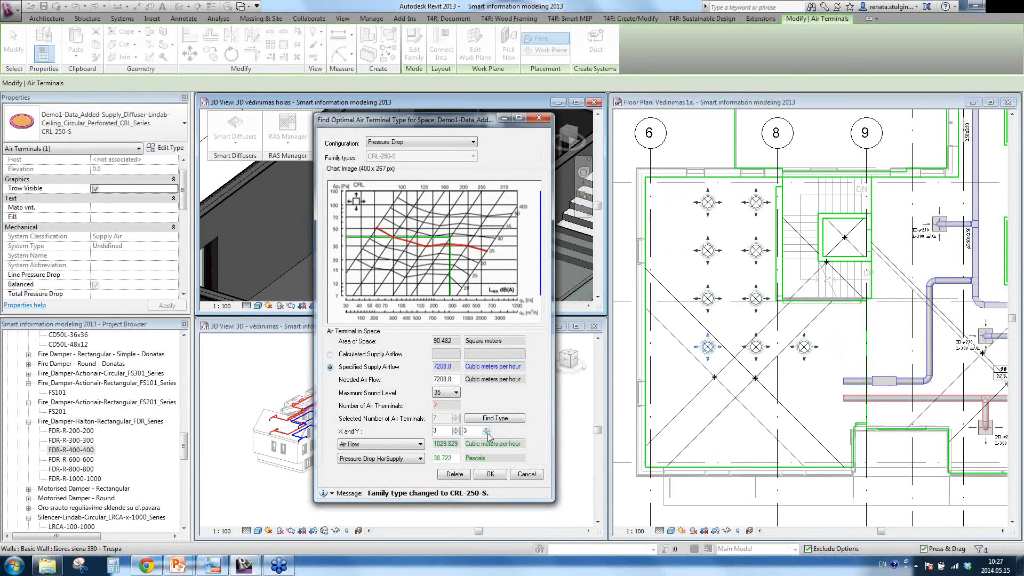
pyautogui.click(487, 433)
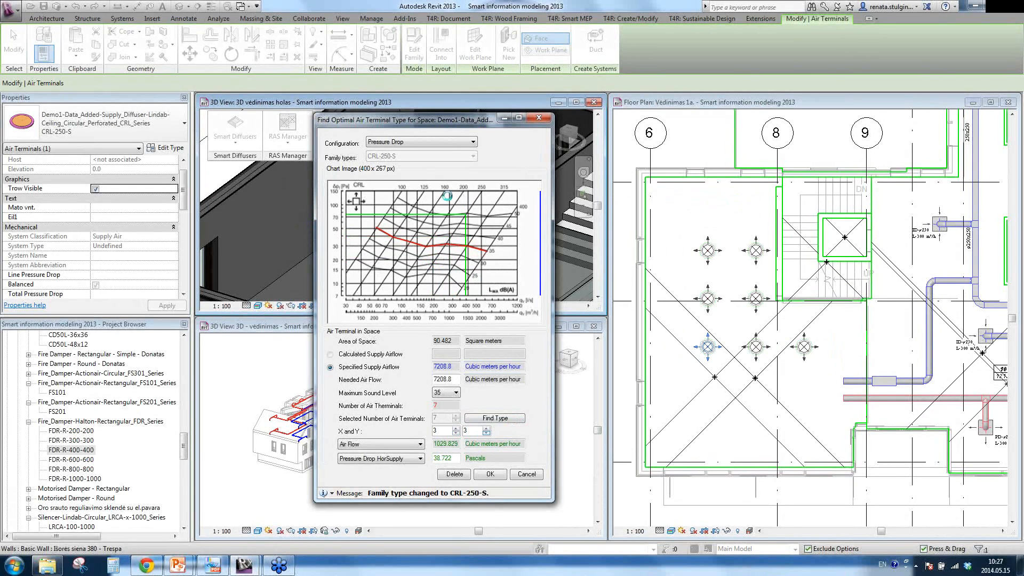
# Raise the maximum sound level to 40, find the matching air terminal type, and accept the result for the space
pyautogui.click(457, 394)
pyautogui.click(447, 415)
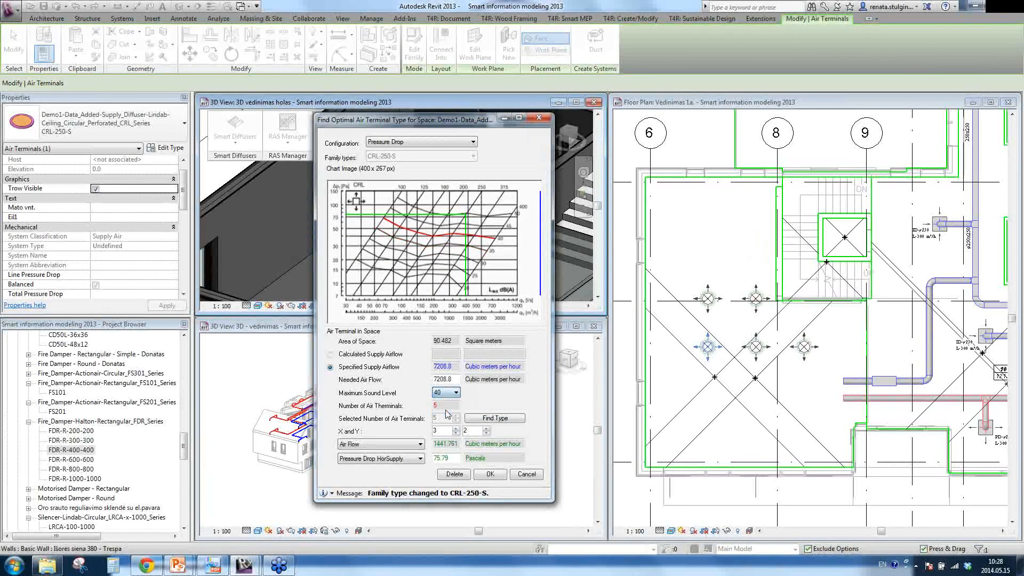
pyautogui.moveTo(508, 256)
pyautogui.click(482, 420)
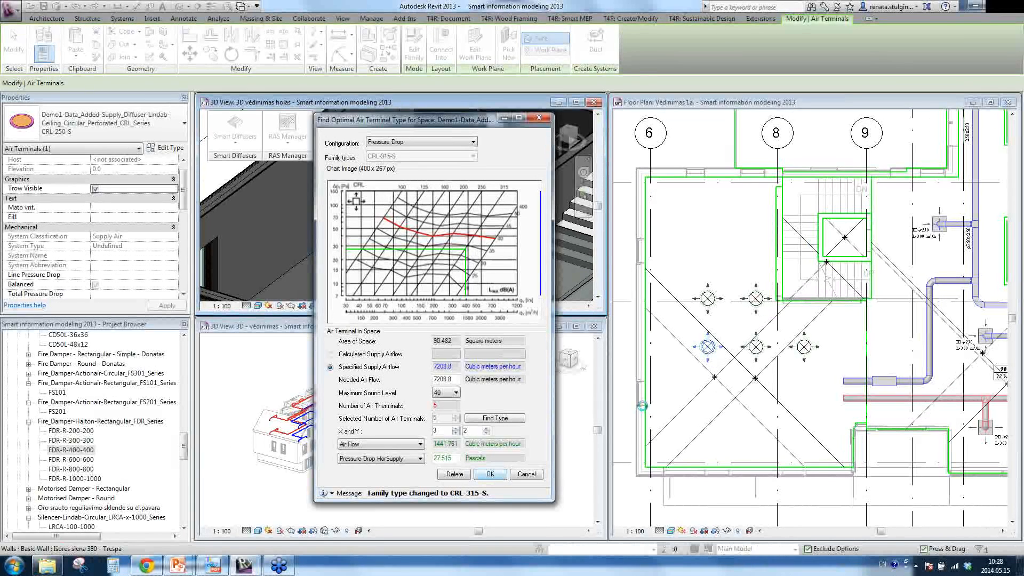
pyautogui.press('Return')
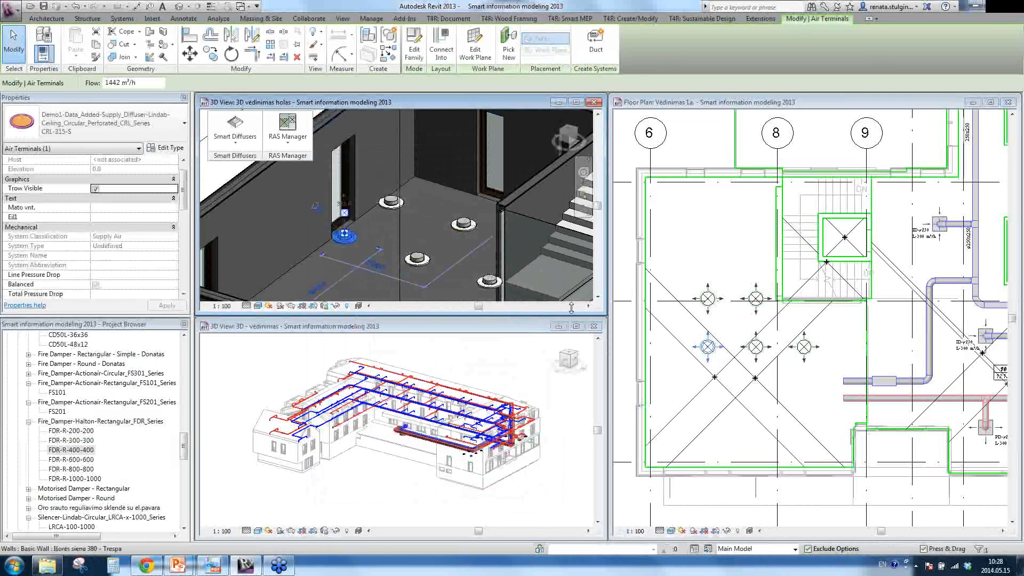
# Examine the selected diffuser's flow and horizontal supply pressure drop, and look over the diffuser layout in the plan and 3D views
pyautogui.click(144, 83)
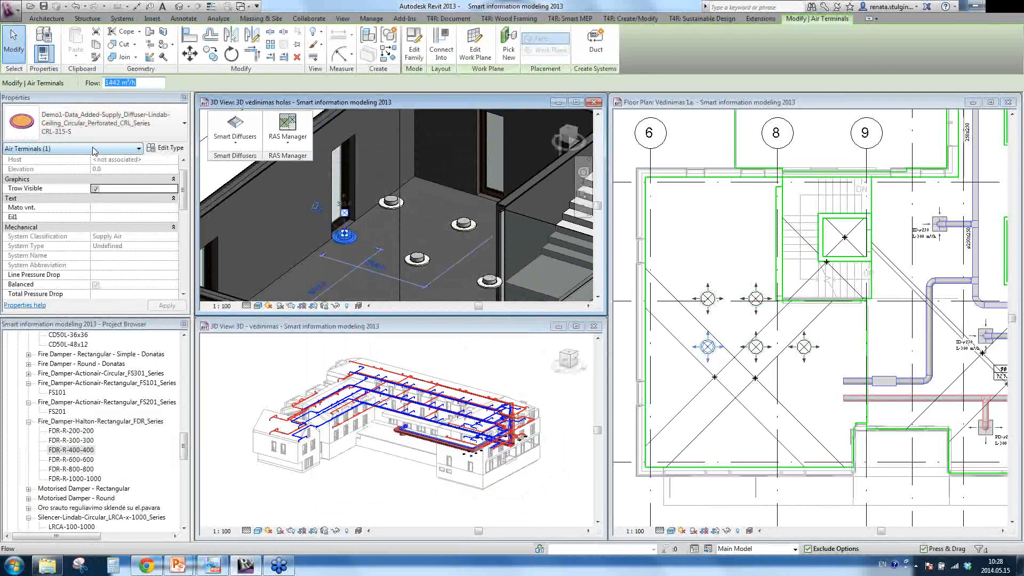
pyautogui.scroll(-5, 138, 205)
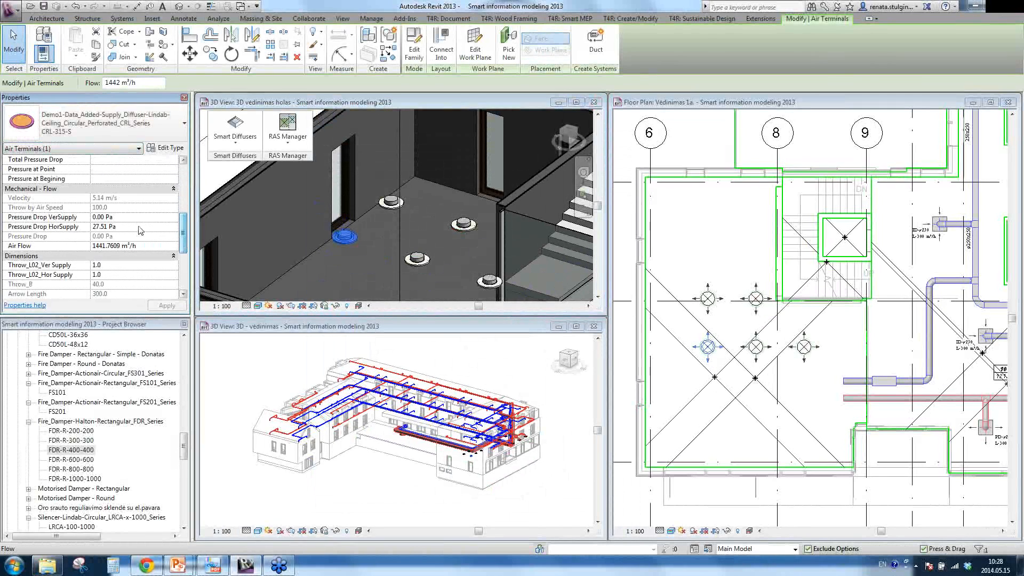
pyautogui.click(126, 228)
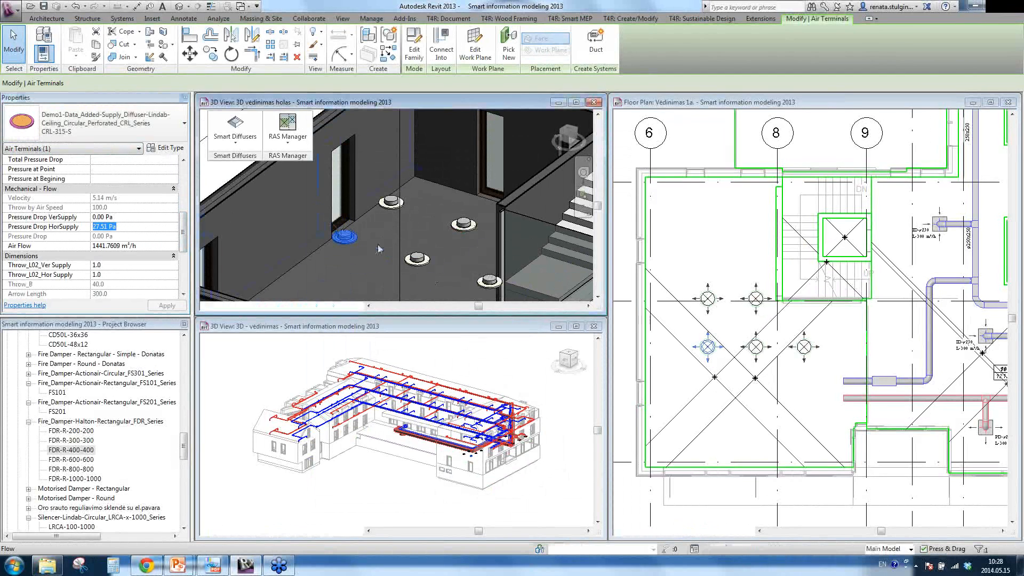
pyautogui.click(676, 396)
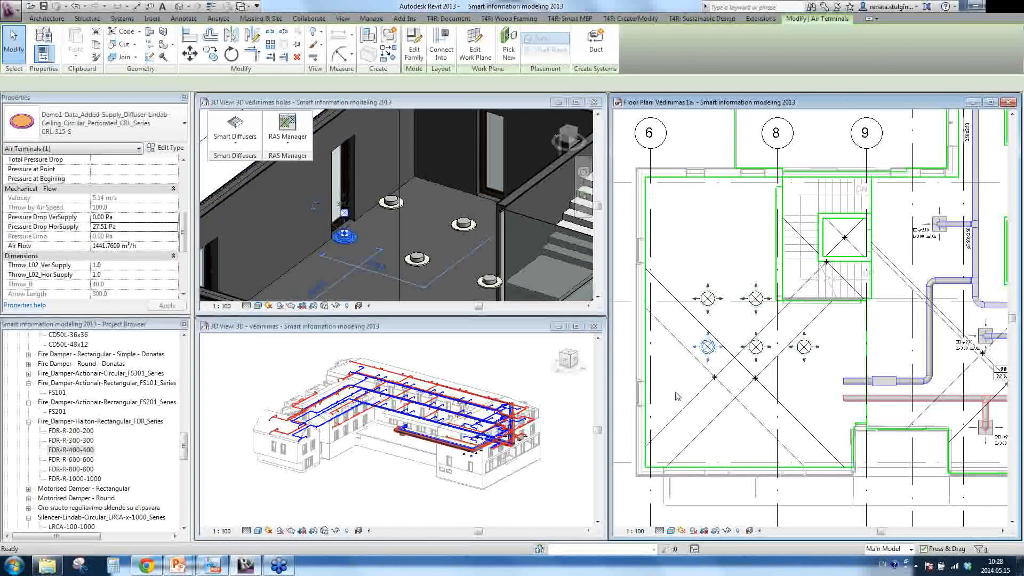
pyautogui.scroll(-4, 631, 382)
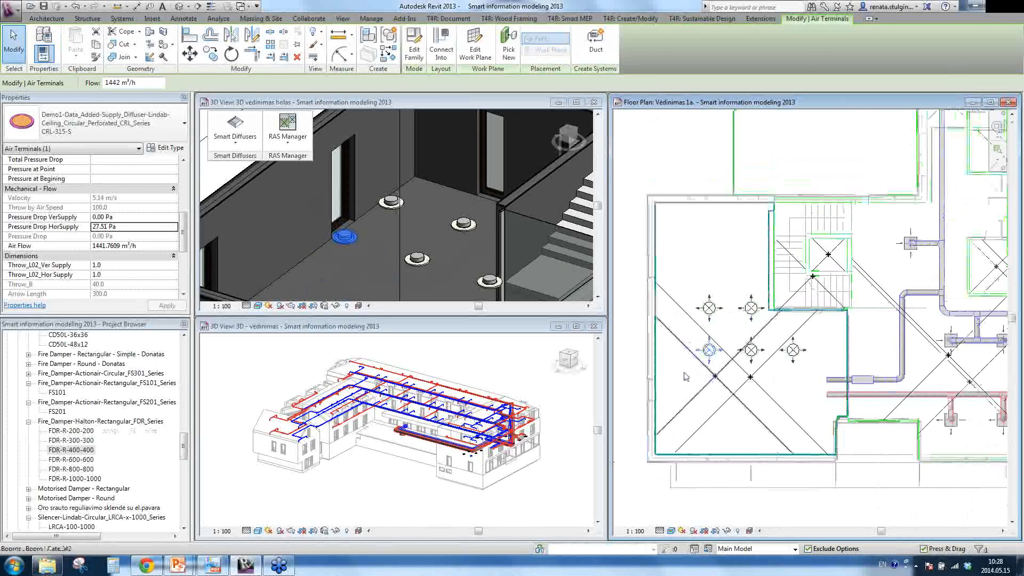
pyautogui.click(449, 274)
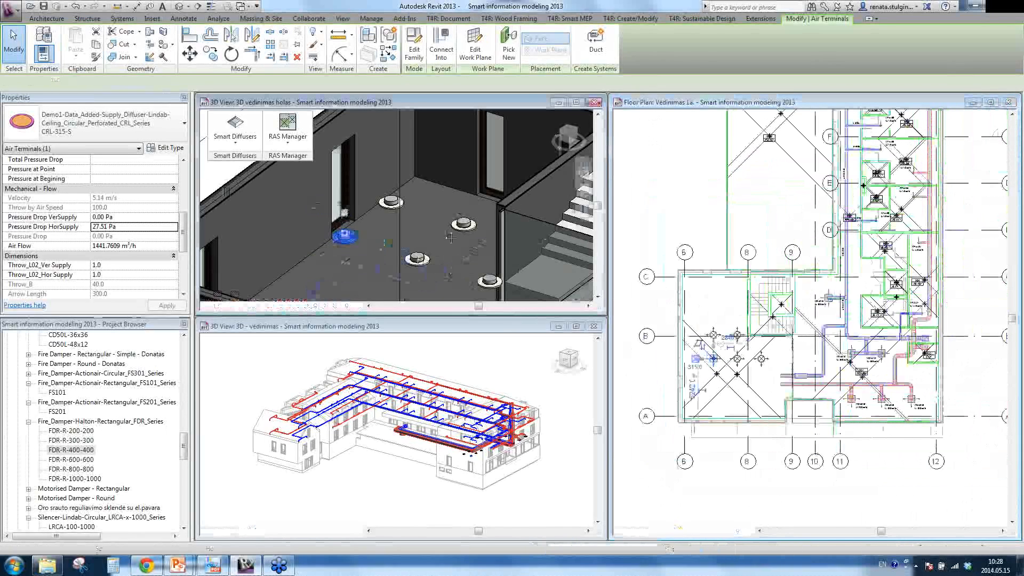
pyautogui.press('z')
pyautogui.press('f')
pyautogui.keyDown('shift'); pyautogui.moveTo(513, 275); pyautogui.dragTo(524, 275, button='middle'); pyautogui.keyUp('shift')
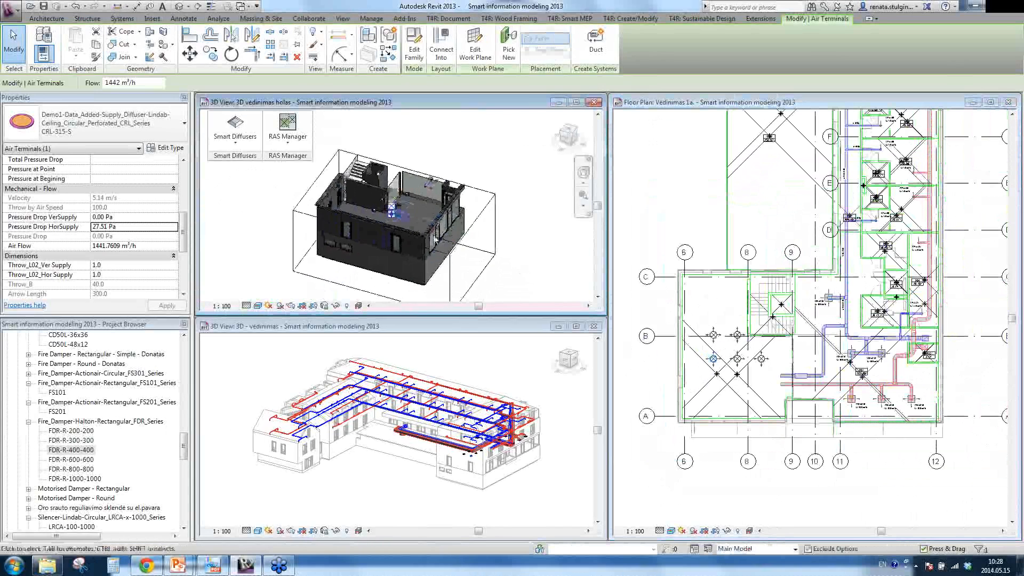
pyautogui.scroll(6, 398, 213)
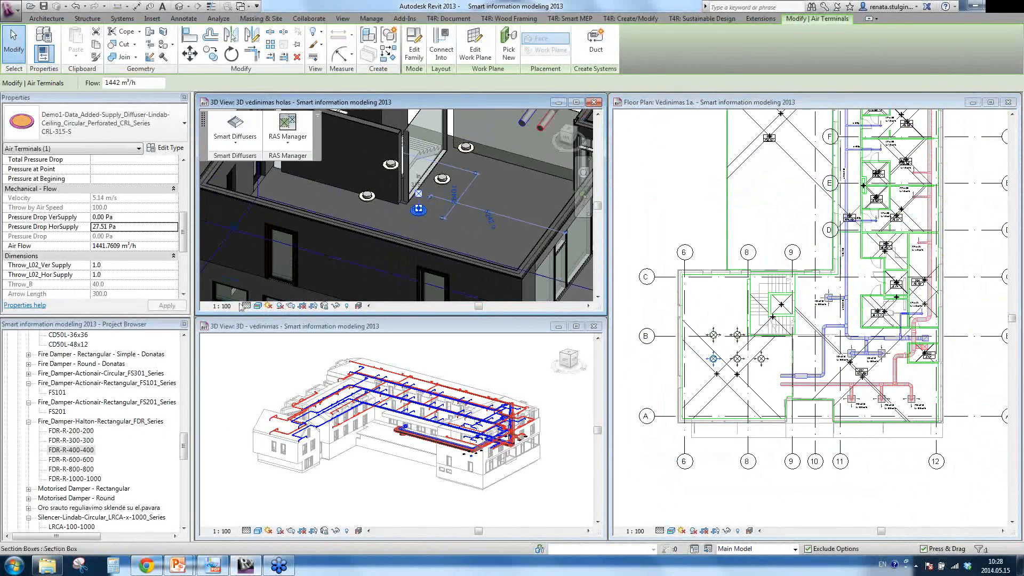
# Switch to the PowerPoint slide show and advance from the product overview to the closing Thank you slide
pyautogui.click(212, 565)
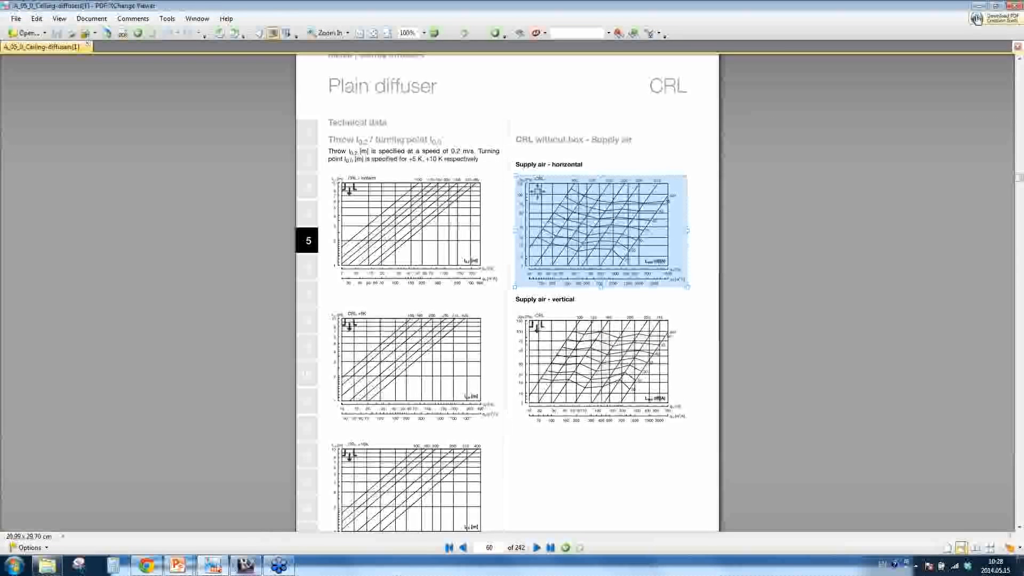
pyautogui.moveTo(180, 568)
pyautogui.click(243, 501)
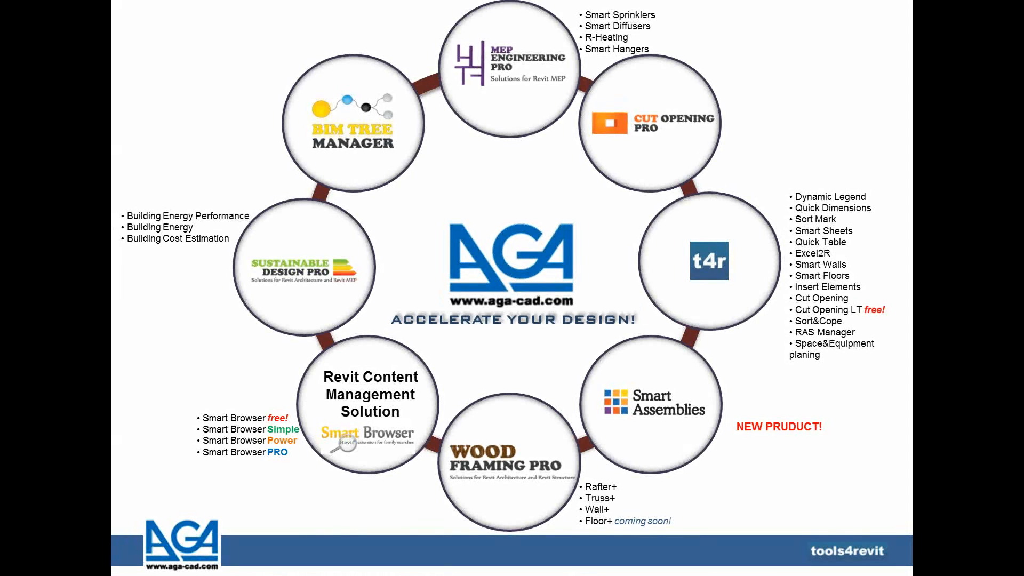
pyautogui.press('Right')
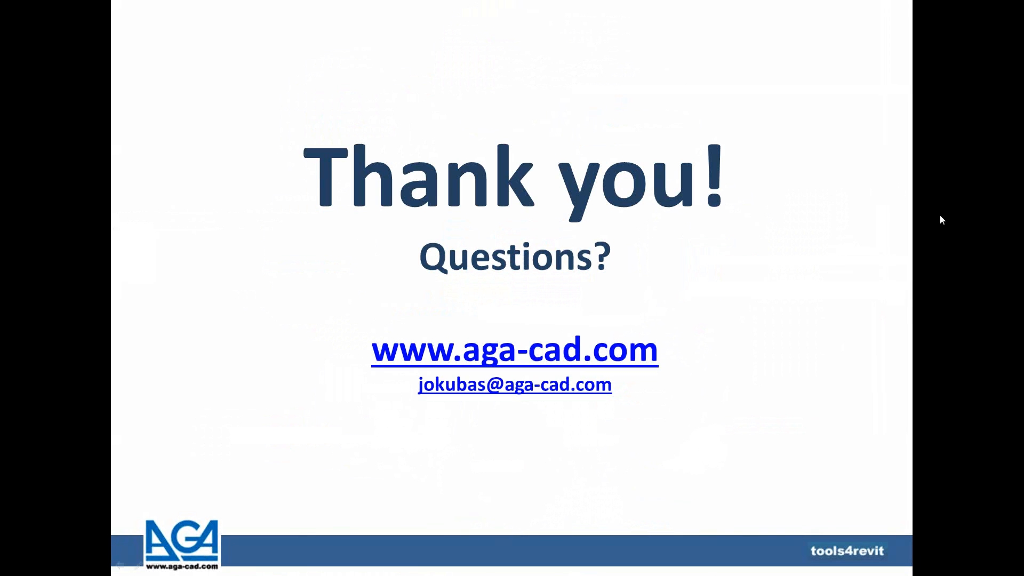
pyautogui.click(1017, 168)
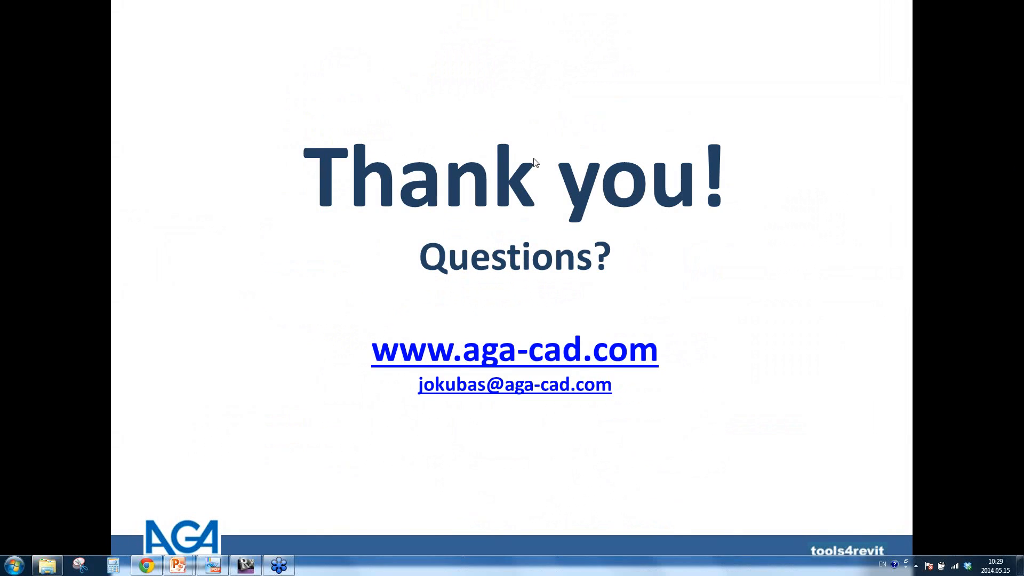